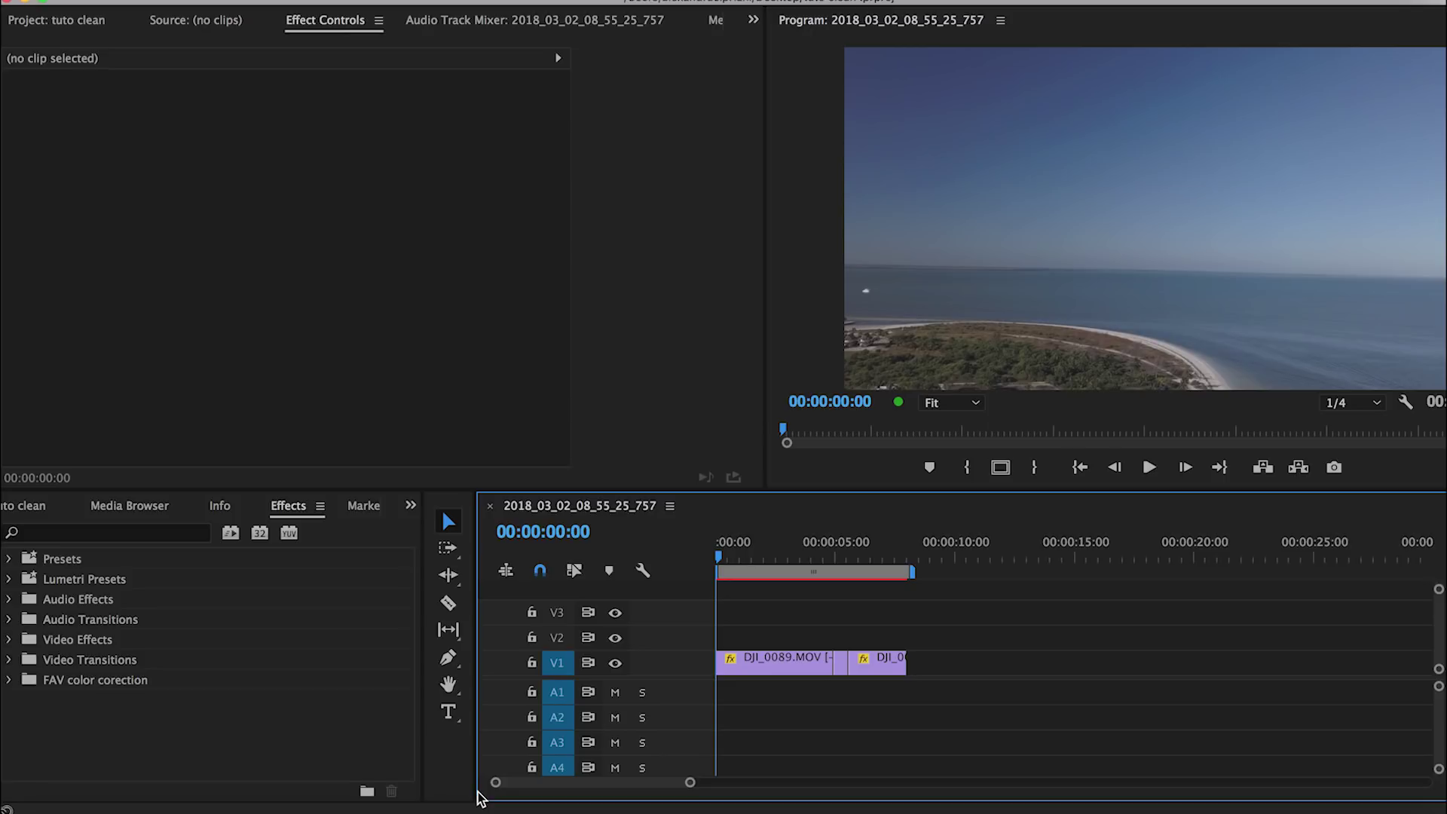
Create a 1280 × 720, 30 fps legacy title named Title 01 and enter HOLBOX in a wide text box across the frame
{"action": "left_click", "coordinate": [191, 0]}
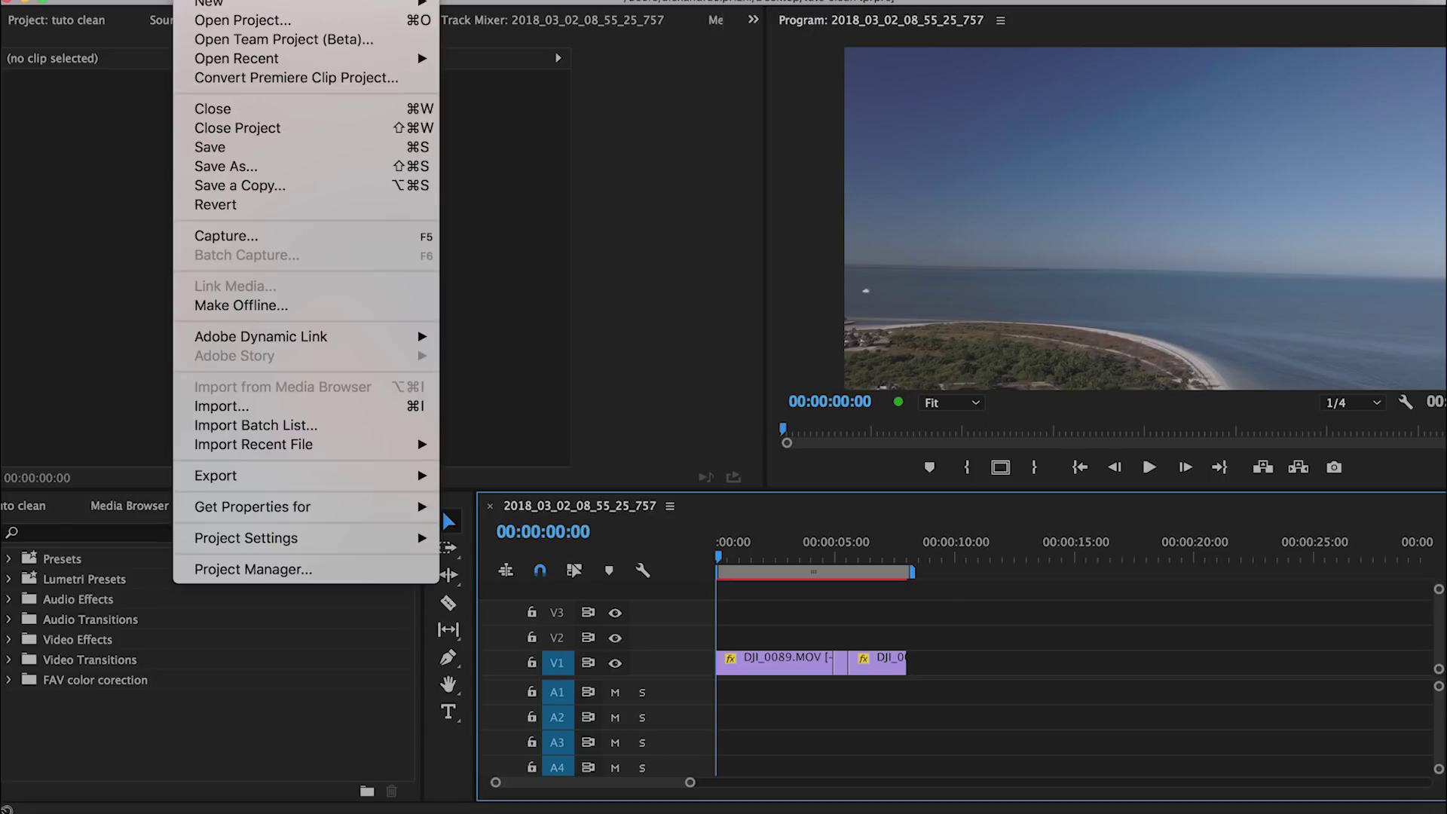
{"action": "mouse_move", "coordinate": [210, 9]}
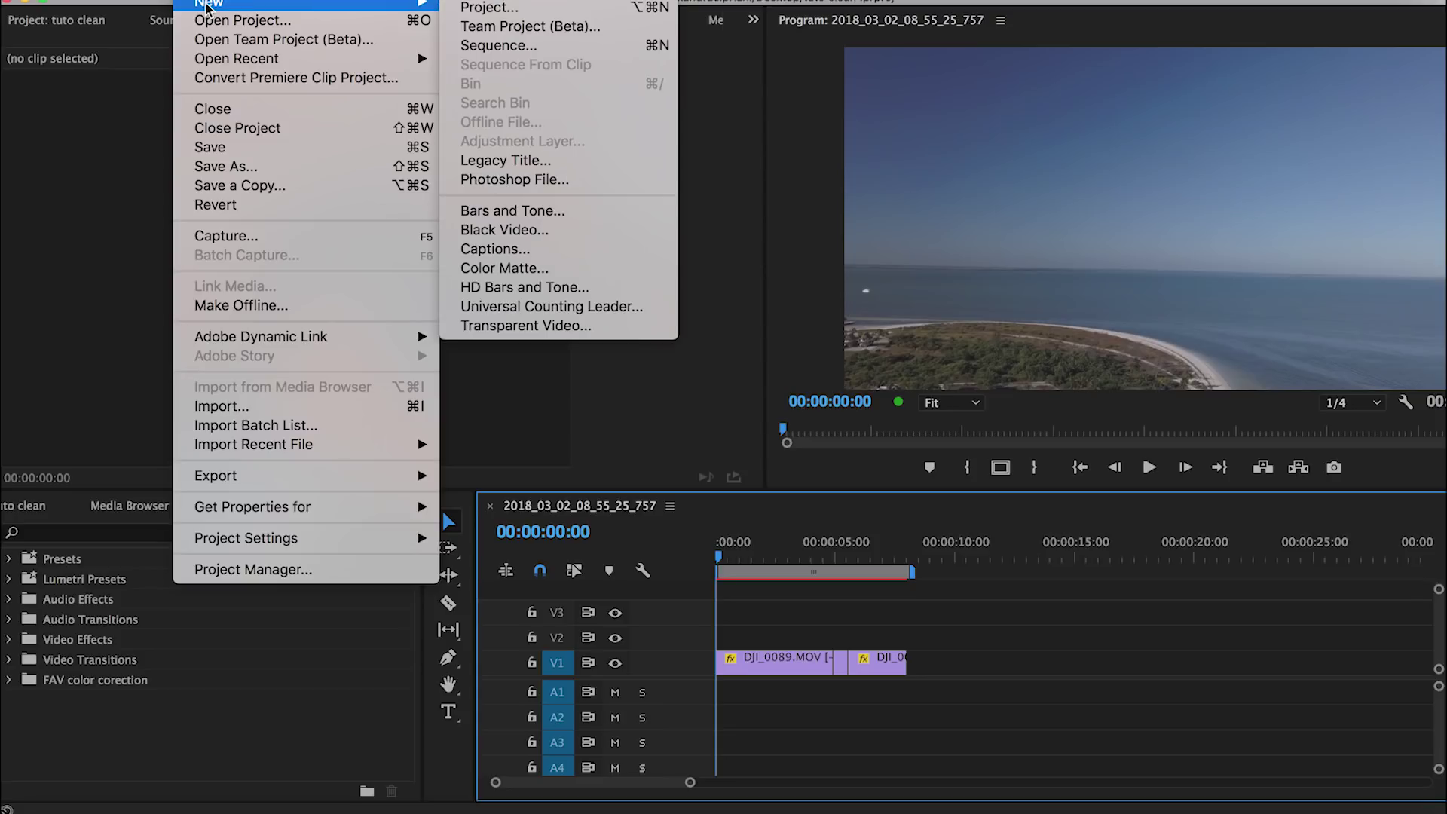
{"action": "left_click", "coordinate": [514, 160]}
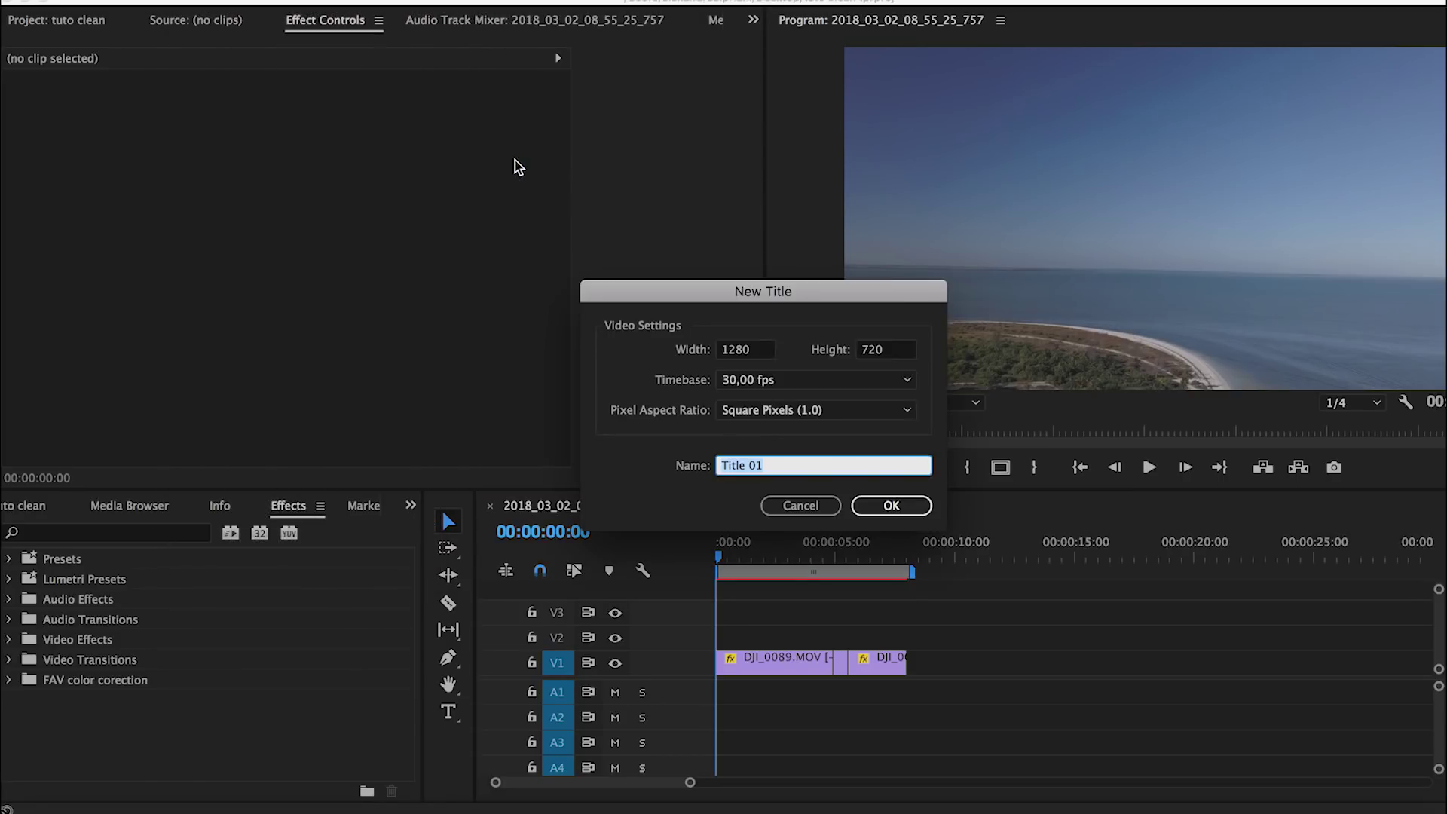
{"action": "left_click", "coordinate": [910, 509]}
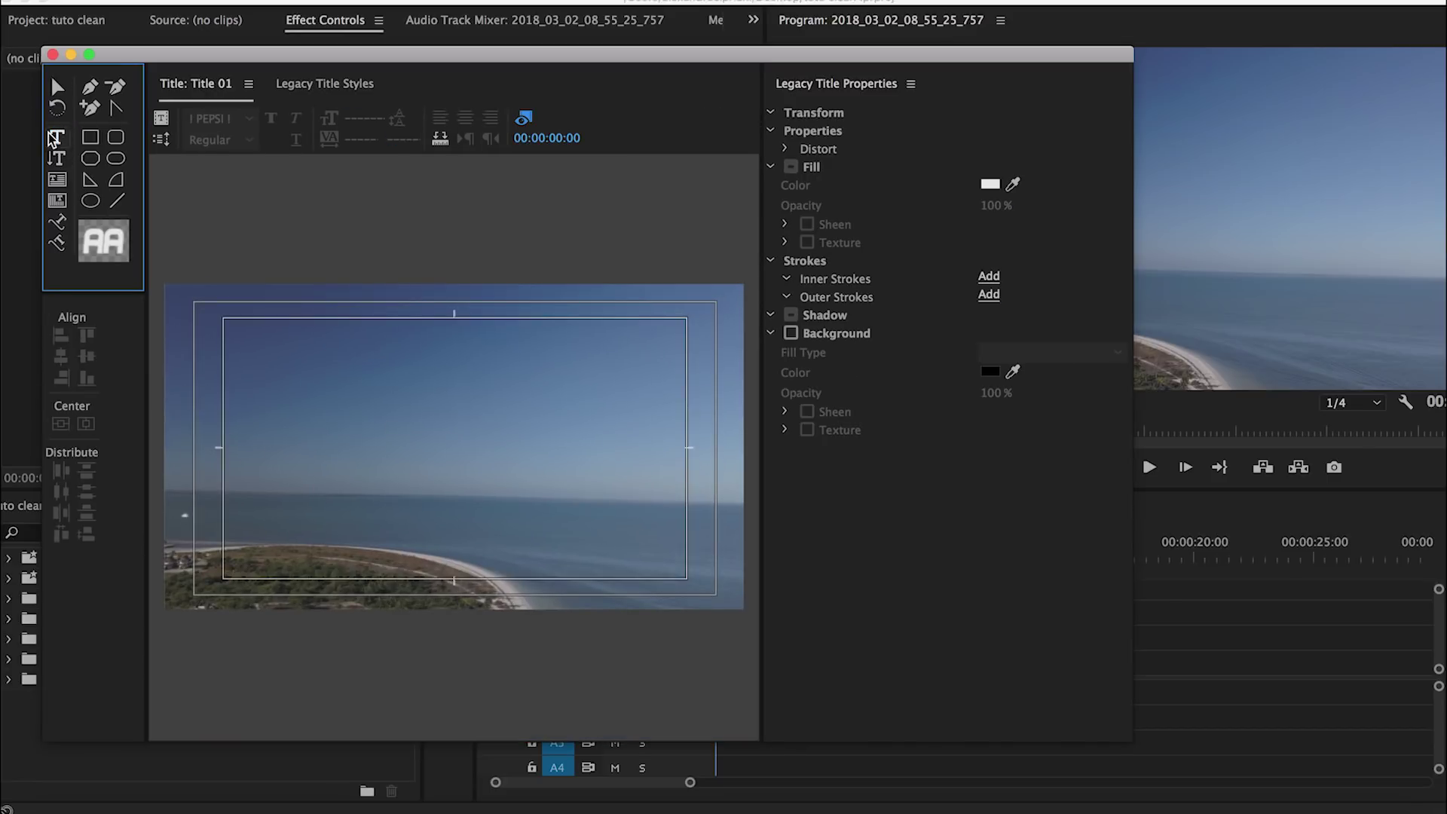
{"action": "left_click_drag", "start_coordinate": [226, 406], "coordinate": [684, 529]}
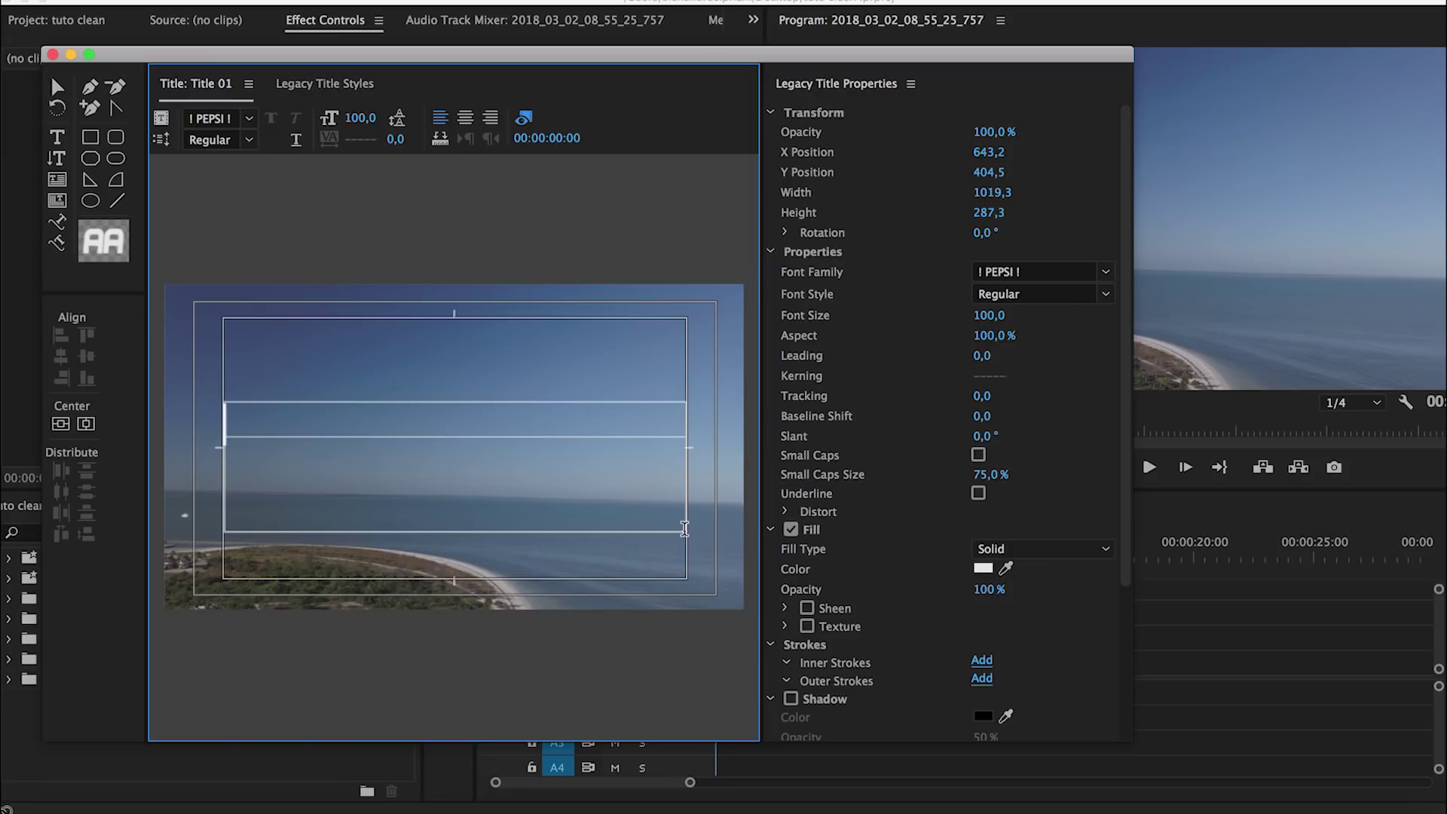
{"action": "type", "text": "HOLBOX"}
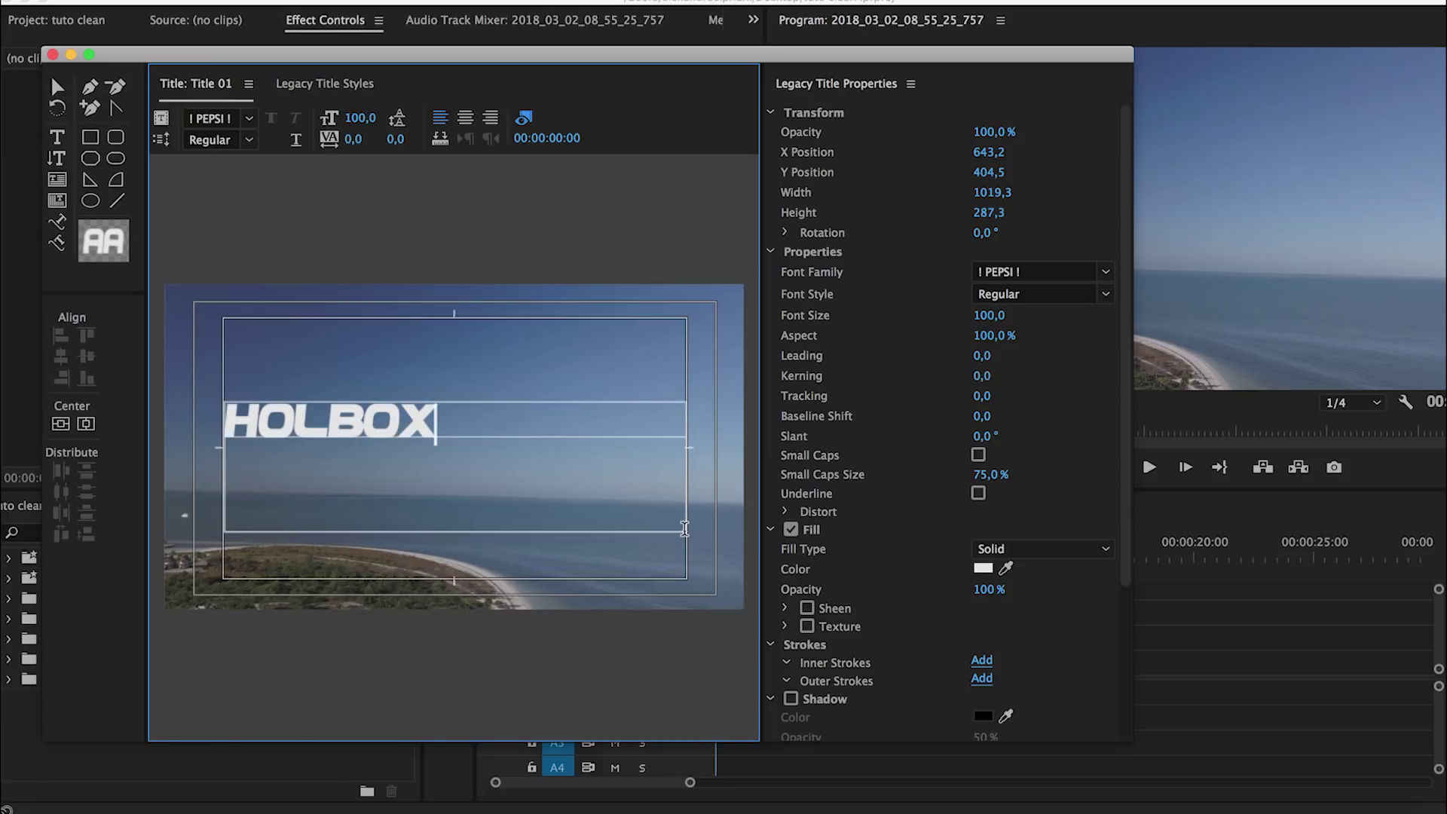
Set the HOLBOX text's font to Gloss And Bloom and centre it within its text box
{"action": "left_click", "coordinate": [1106, 273]}
{"action": "left_click", "coordinate": [1075, 271]}
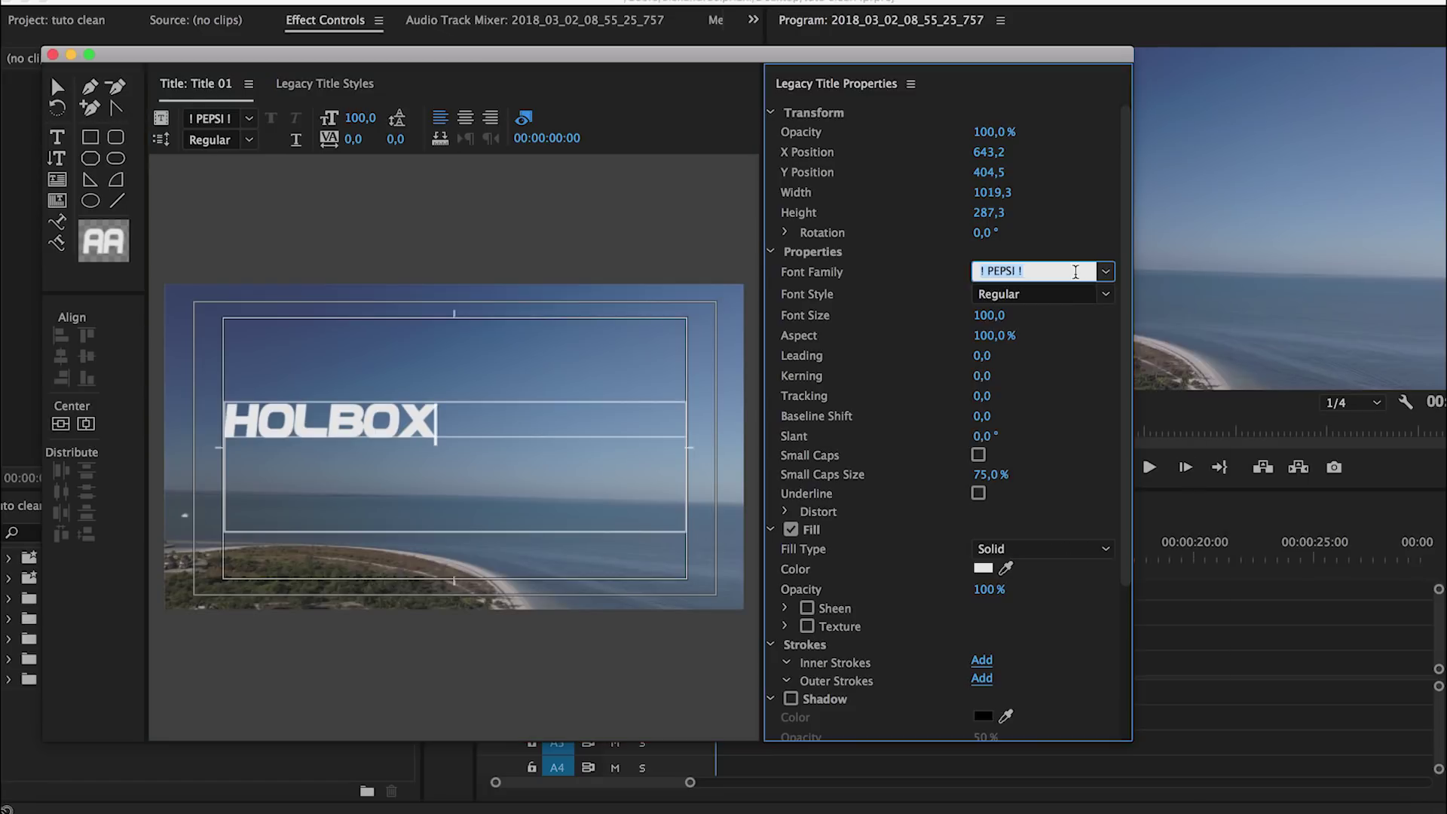
{"action": "type", "text": "Gloss And Bloom"}
{"action": "key", "text": "Return"}
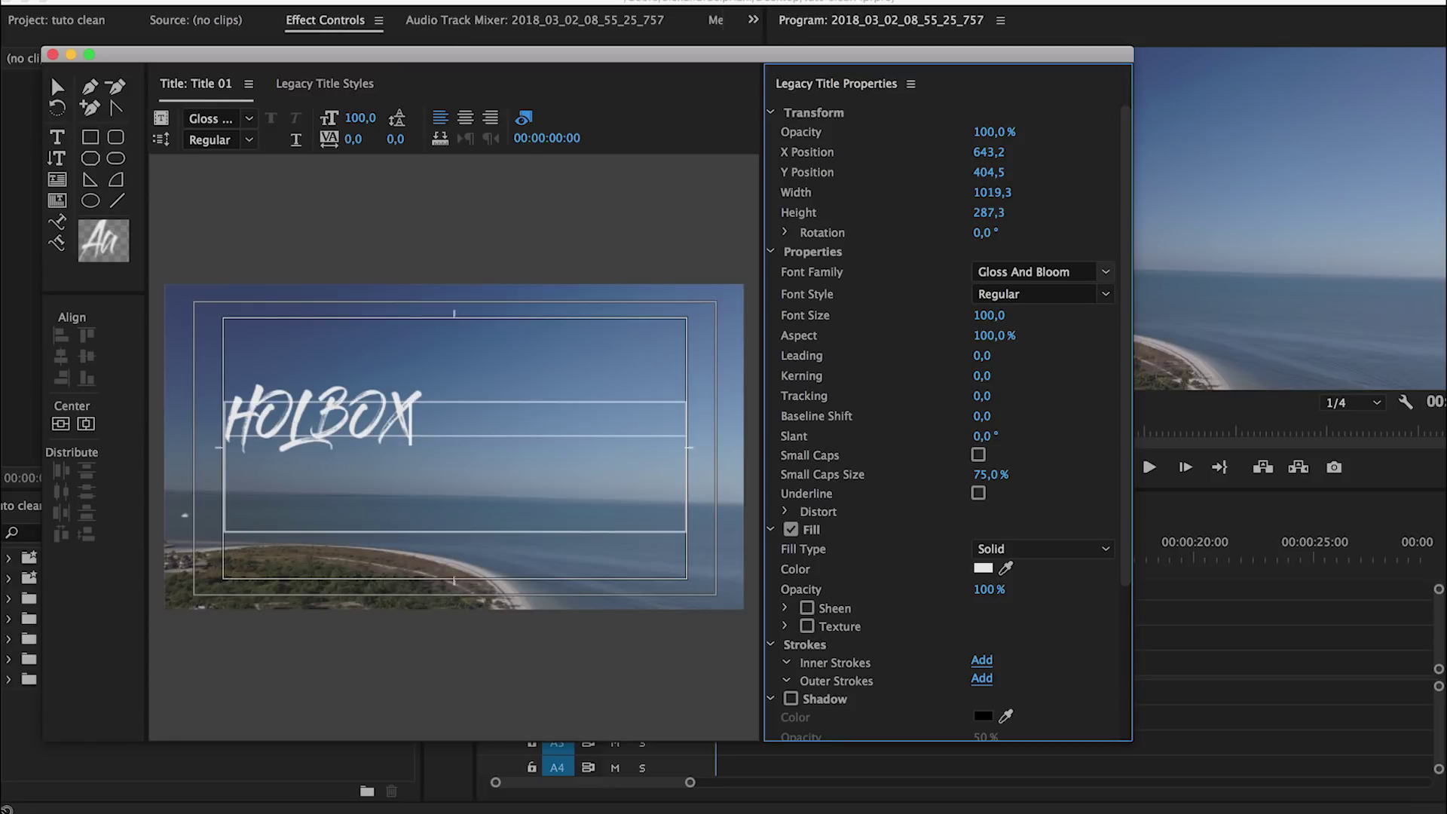
{"action": "left_click", "coordinate": [465, 119]}
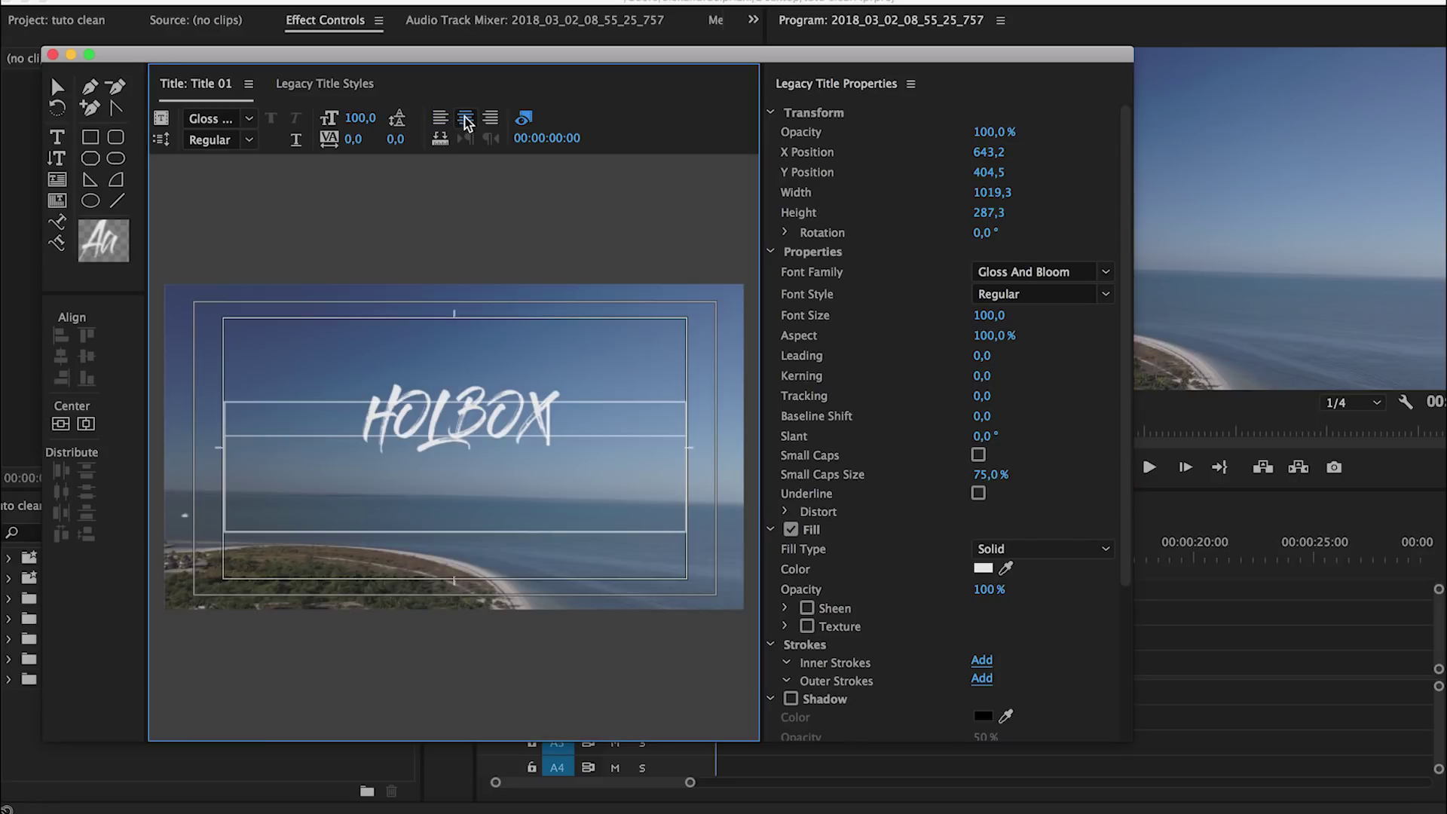
Set the HOLBOX text's font size to 164 and its kerning to 62
{"action": "left_click", "coordinate": [57, 137]}
{"action": "left_click_drag", "start_coordinate": [550, 428], "coordinate": [367, 416]}
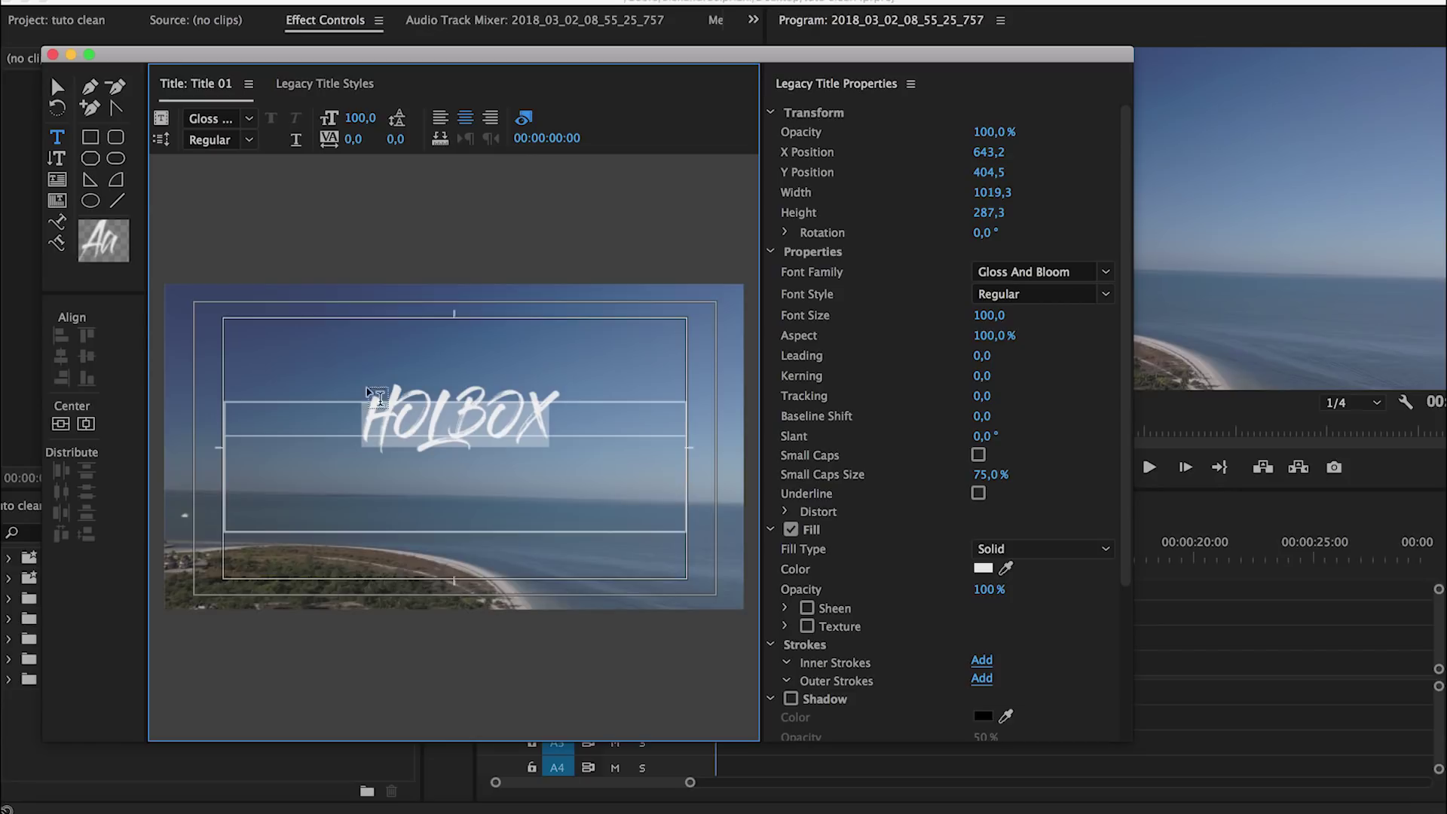
{"action": "mouse_move", "coordinate": [351, 139]}
{"action": "left_mouse_down"}
{"action": "mouse_move", "coordinate": [401, 139]}
{"action": "mouse_move", "coordinate": [337, 140]}
{"action": "mouse_move", "coordinate": [394, 139]}
{"action": "mouse_move", "coordinate": [361, 140]}
{"action": "left_mouse_up"}
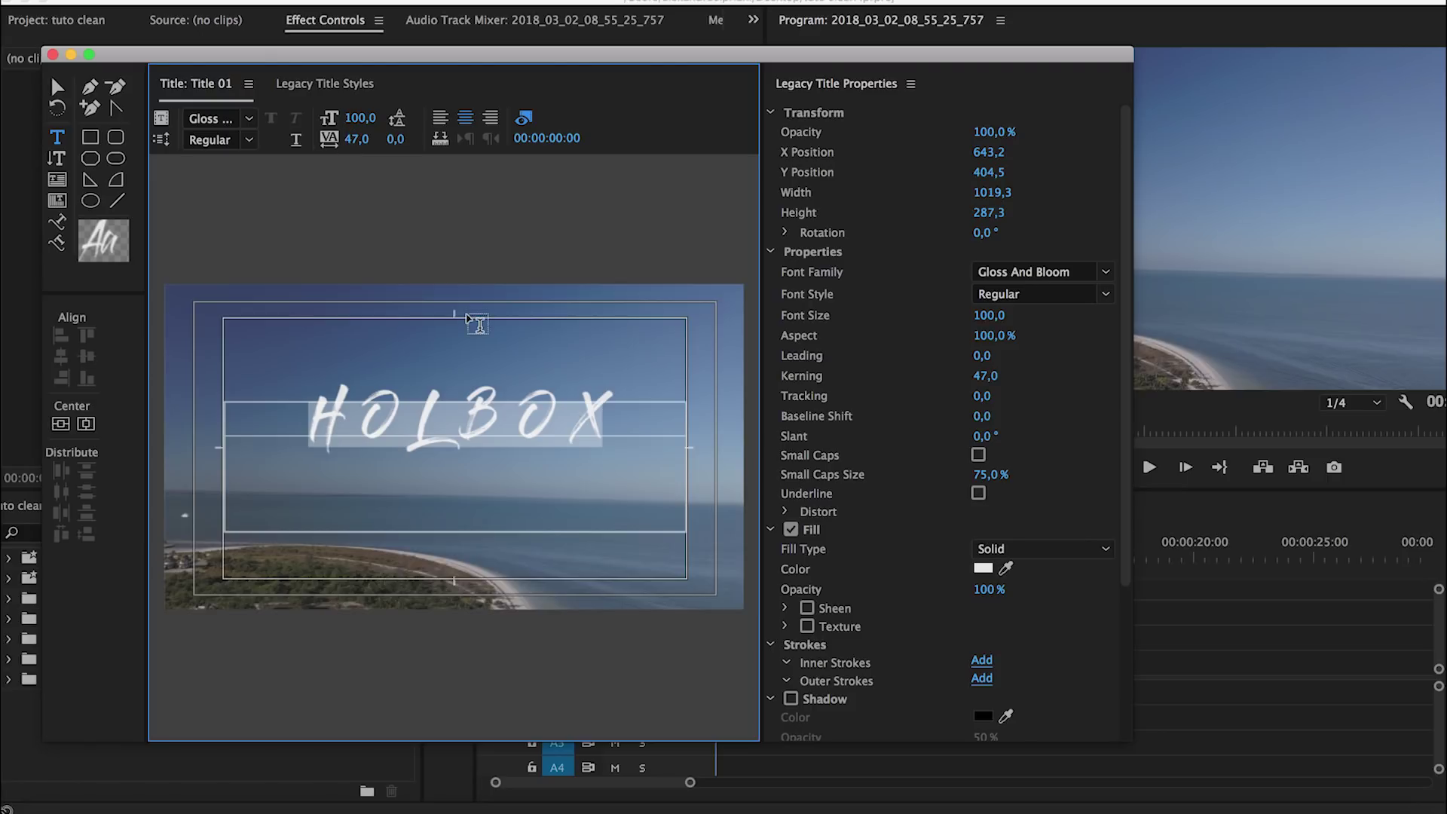
{"action": "left_click_drag", "start_coordinate": [353, 145], "coordinate": [432, 176]}
{"action": "left_click_drag", "start_coordinate": [983, 315], "coordinate": [1031, 315]}
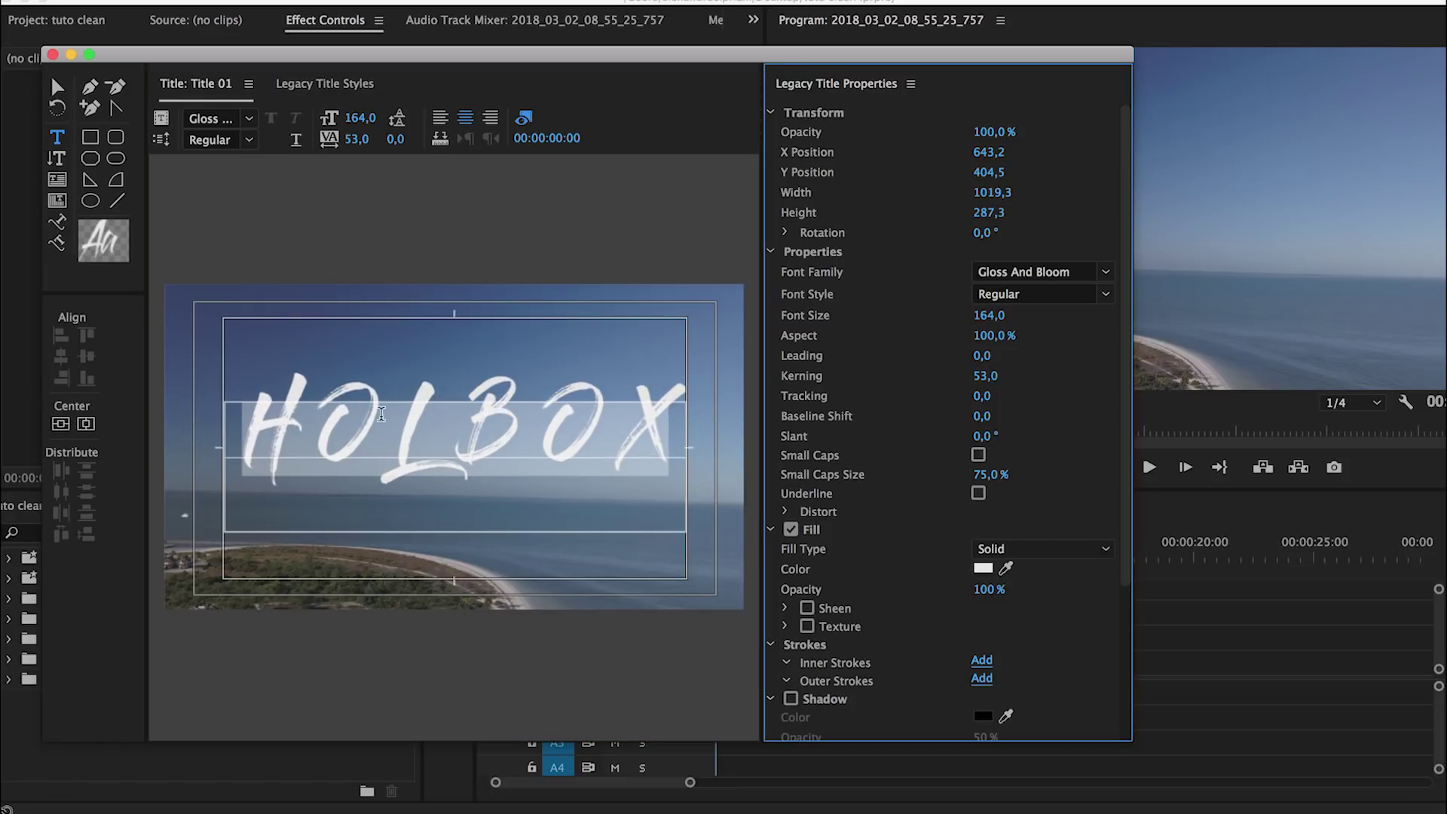
{"action": "left_click_drag", "start_coordinate": [356, 139], "coordinate": [360, 138]}
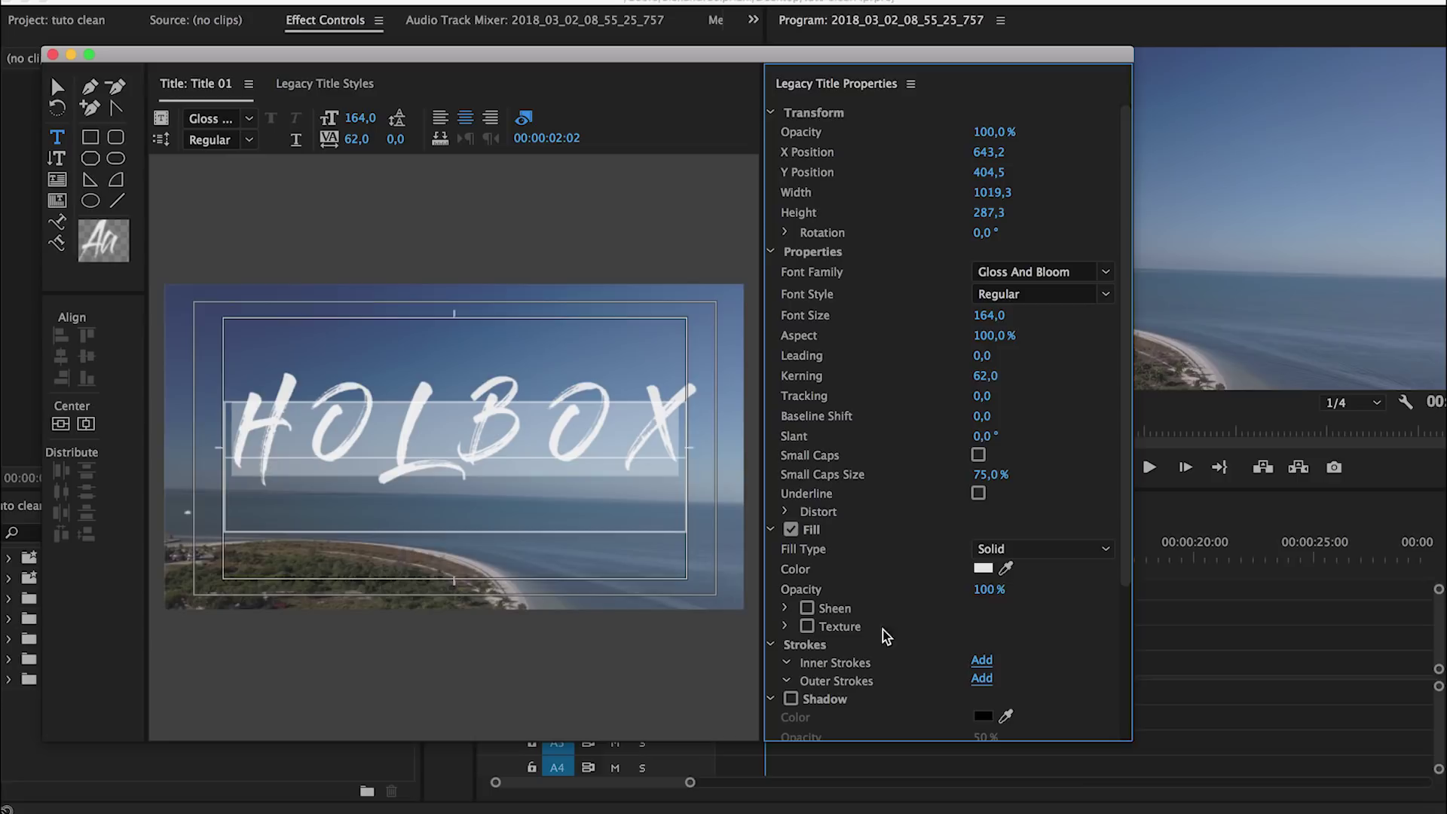
Change the HOLBOX text's fill colour to pure red (FF0000) and deselect the text
{"action": "left_click", "coordinate": [985, 570]}
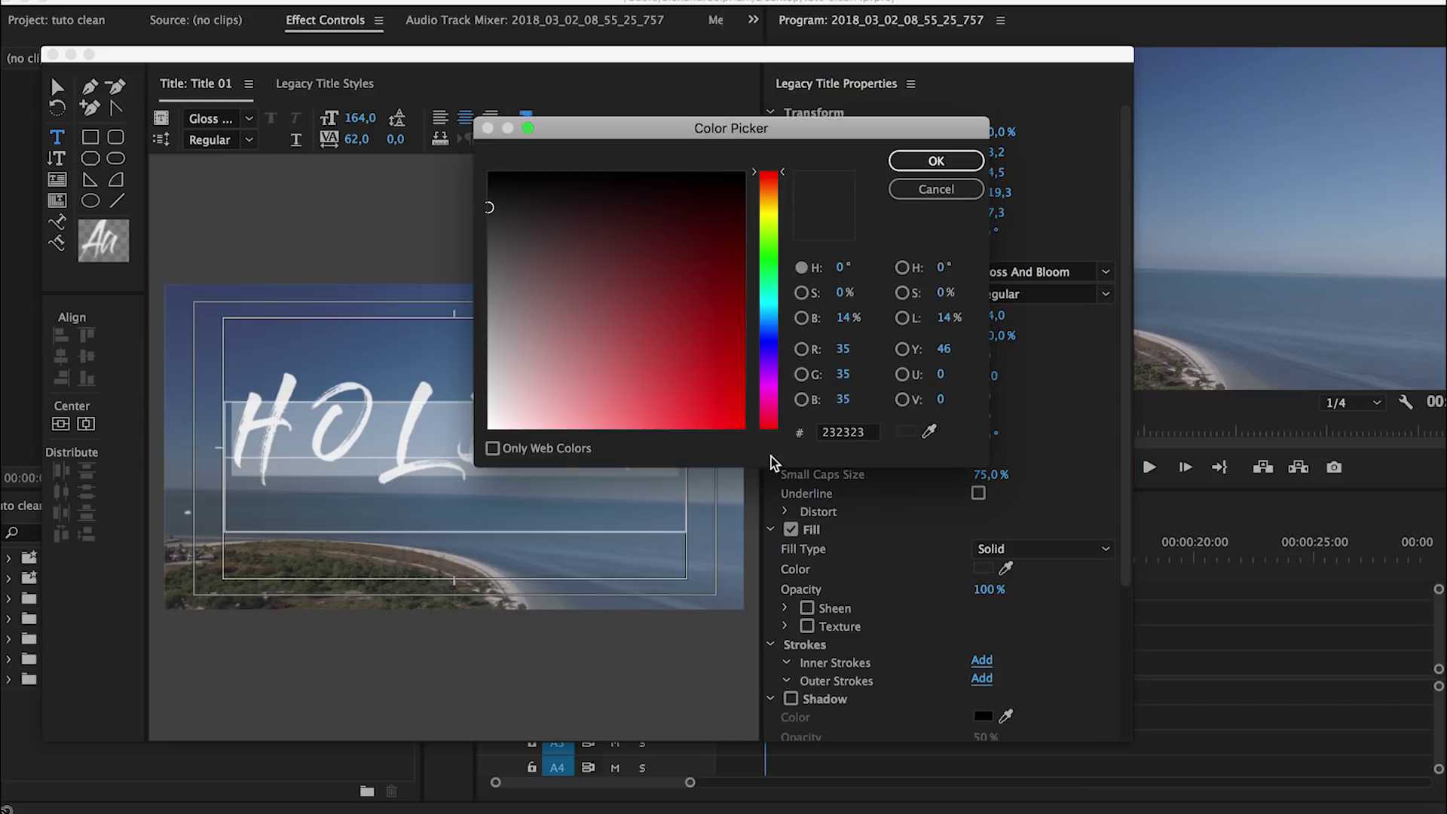
{"action": "left_click_drag", "start_coordinate": [645, 377], "coordinate": [753, 449]}
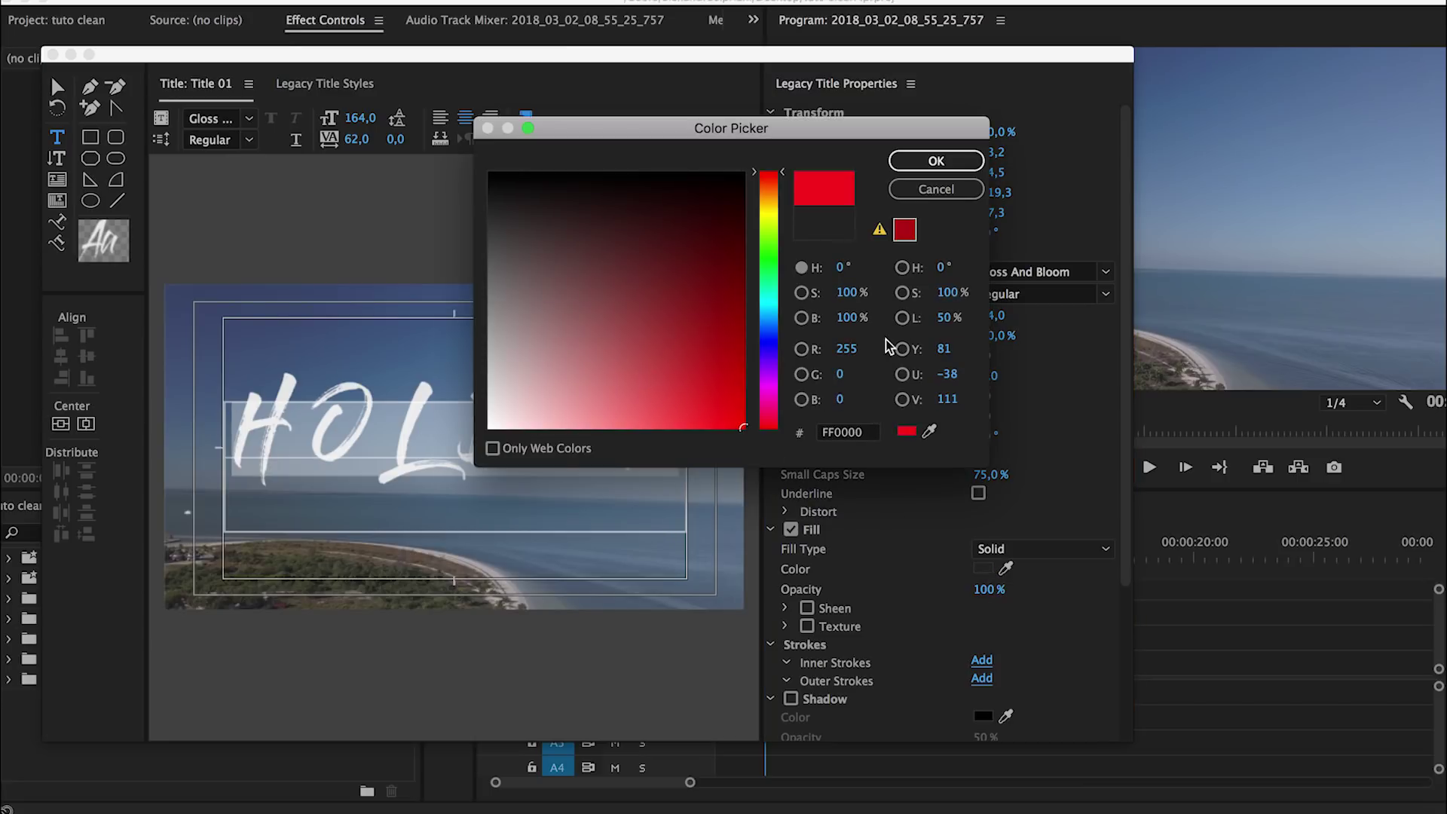
{"action": "left_click", "coordinate": [949, 161]}
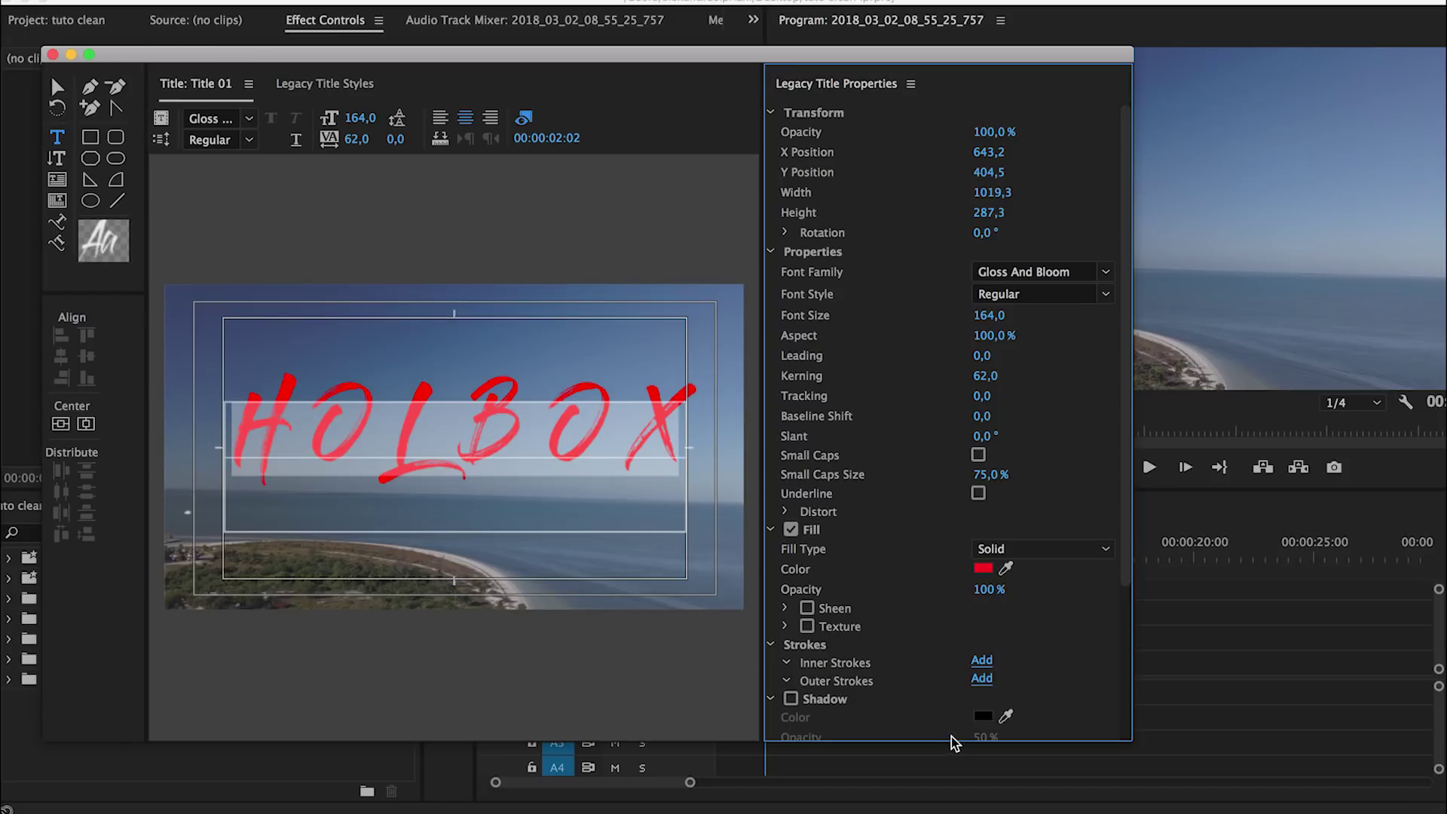
{"action": "left_click", "coordinate": [690, 425]}
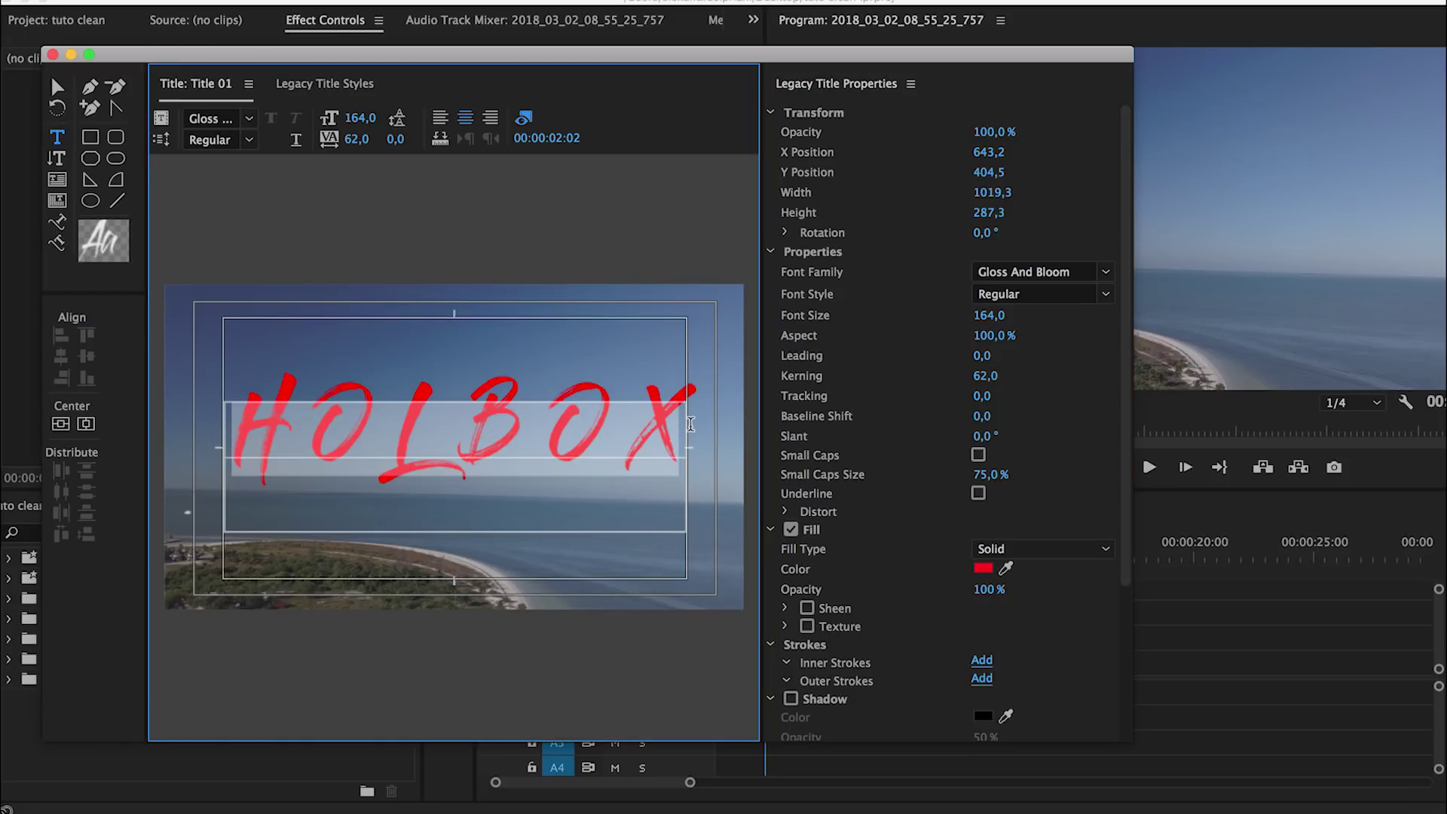
{"action": "left_click", "coordinate": [630, 534]}
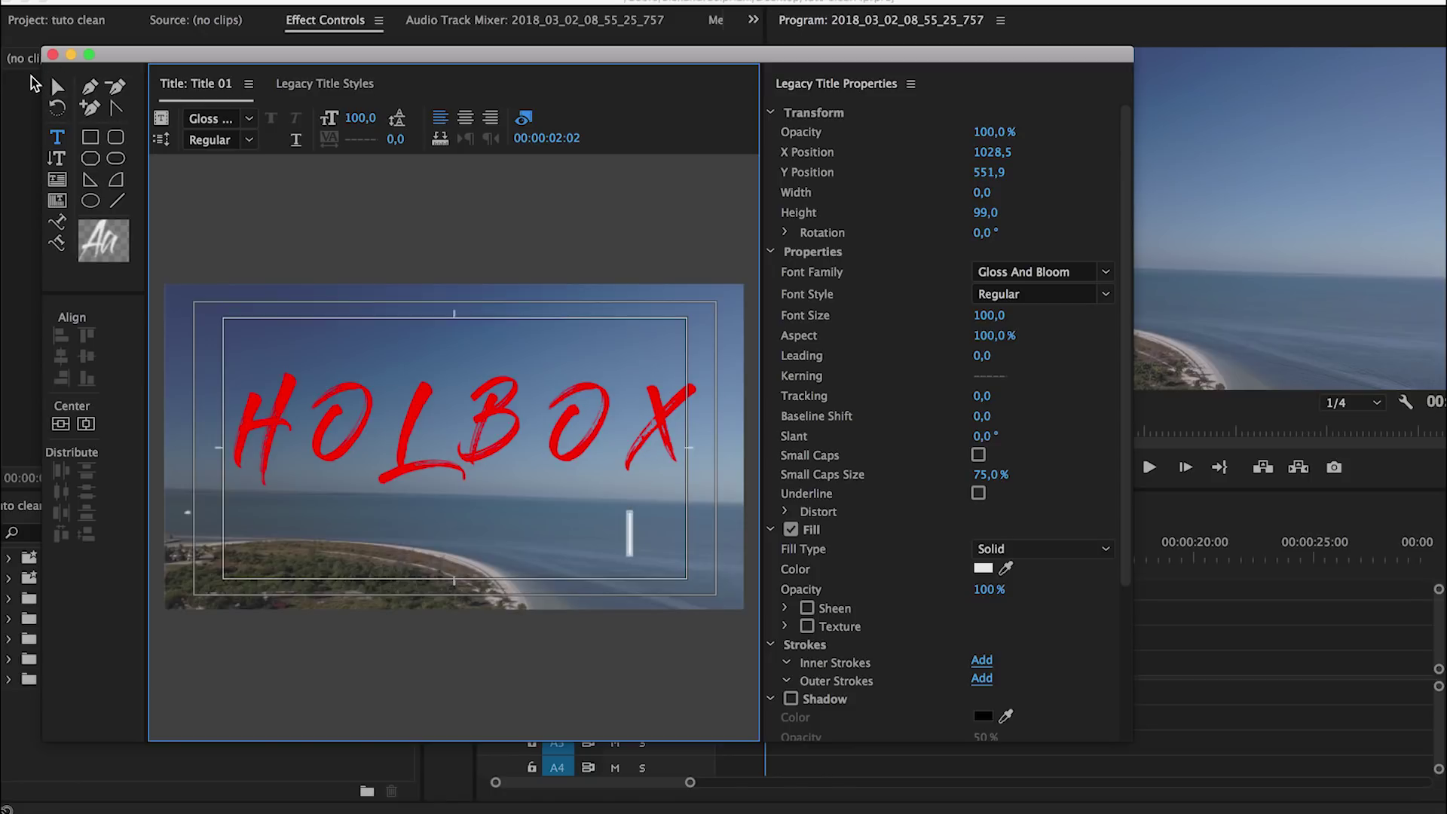
Save the project with the finished title and place Title 01 on track V2 starting at 00:00:02:02
{"action": "left_click", "coordinate": [53, 55]}
{"action": "key", "text": "super+s"}
{"action": "left_click", "coordinate": [28, 508]}
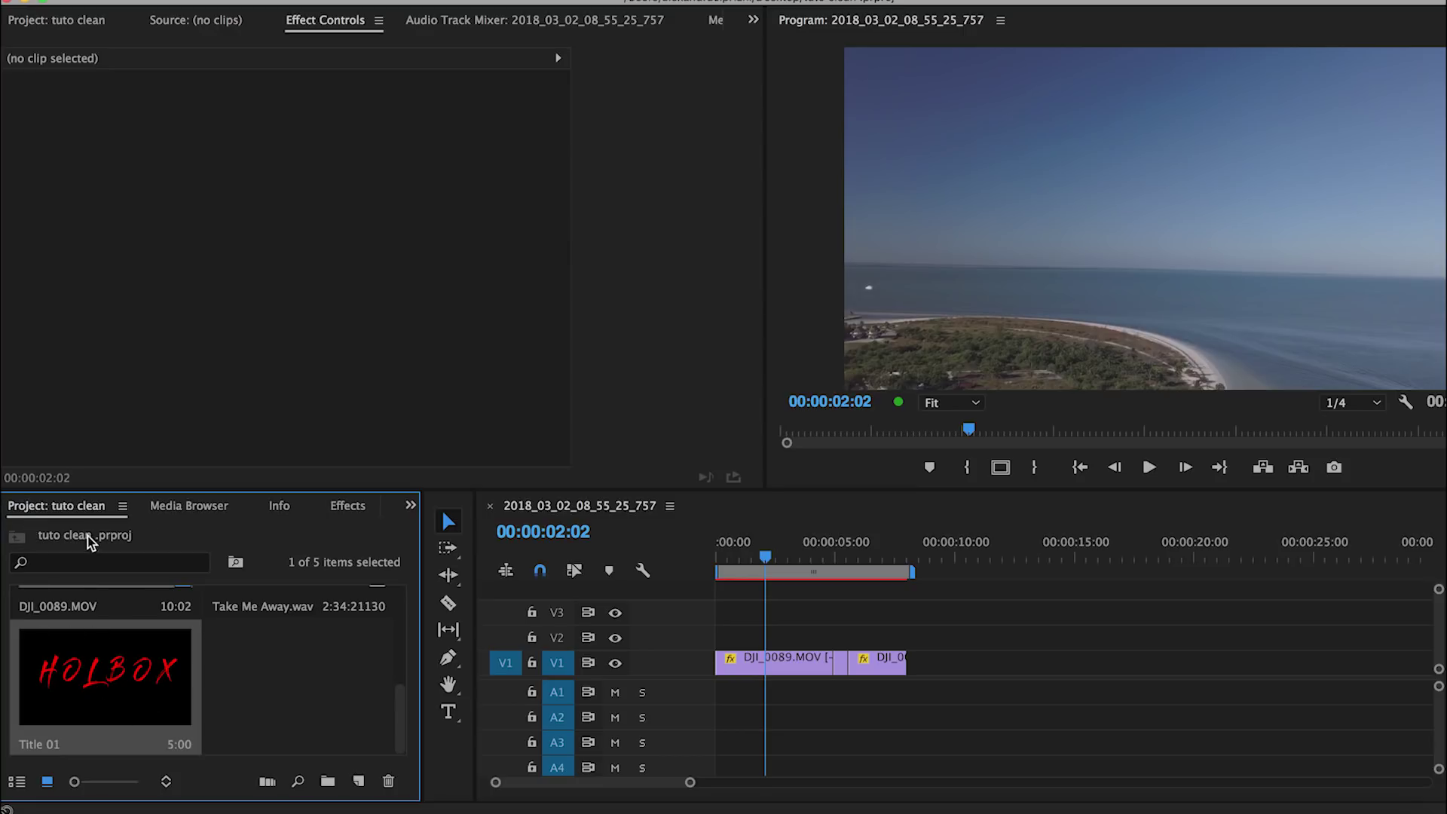
{"action": "left_click_drag", "start_coordinate": [109, 668], "coordinate": [765, 647]}
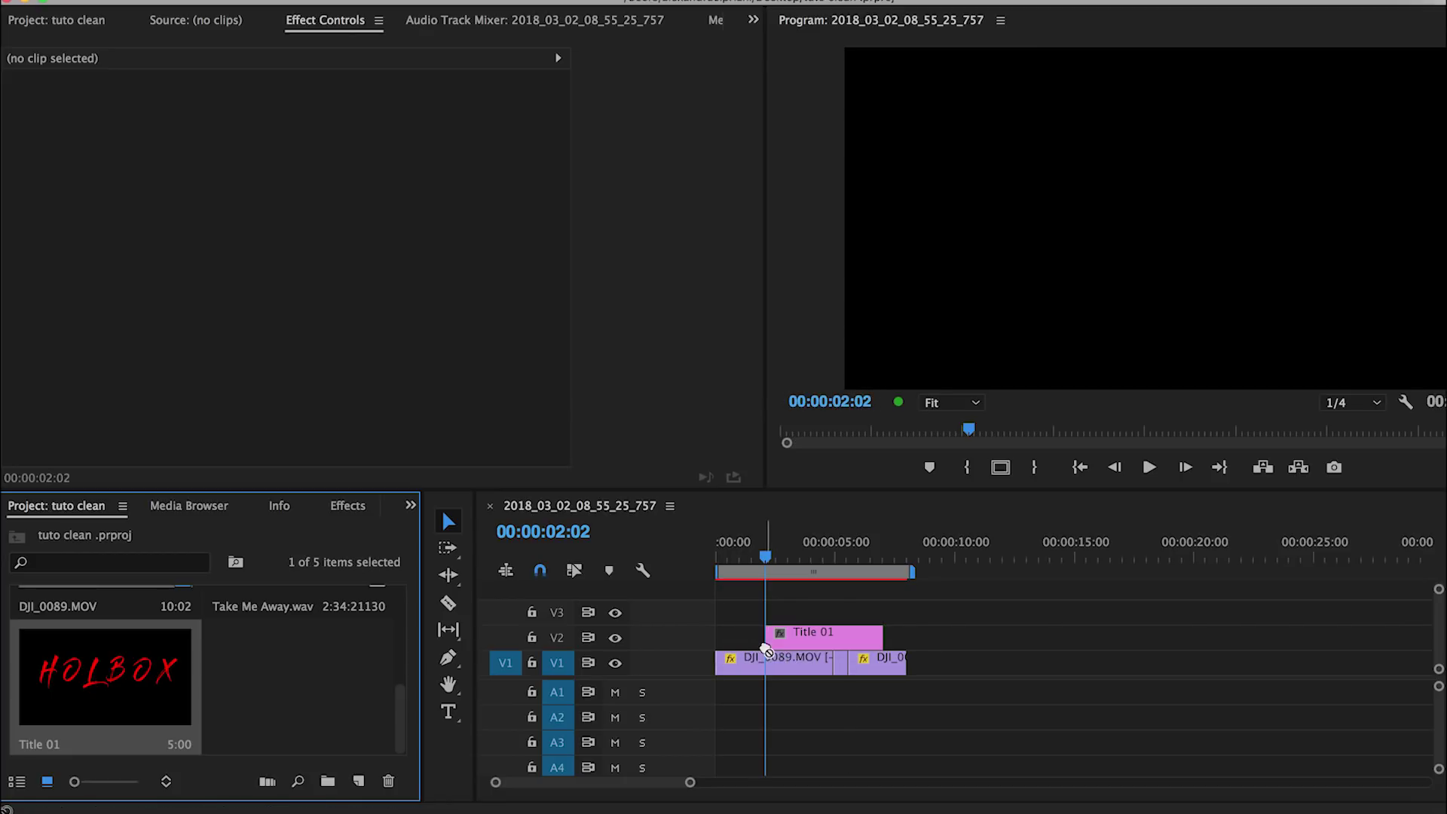
{"action": "left_click", "coordinate": [767, 559]}
Create a 1280 × 720, 30 fps transparent video item and place it on track V3 directly above Title 01
{"action": "left_click", "coordinate": [359, 781]}
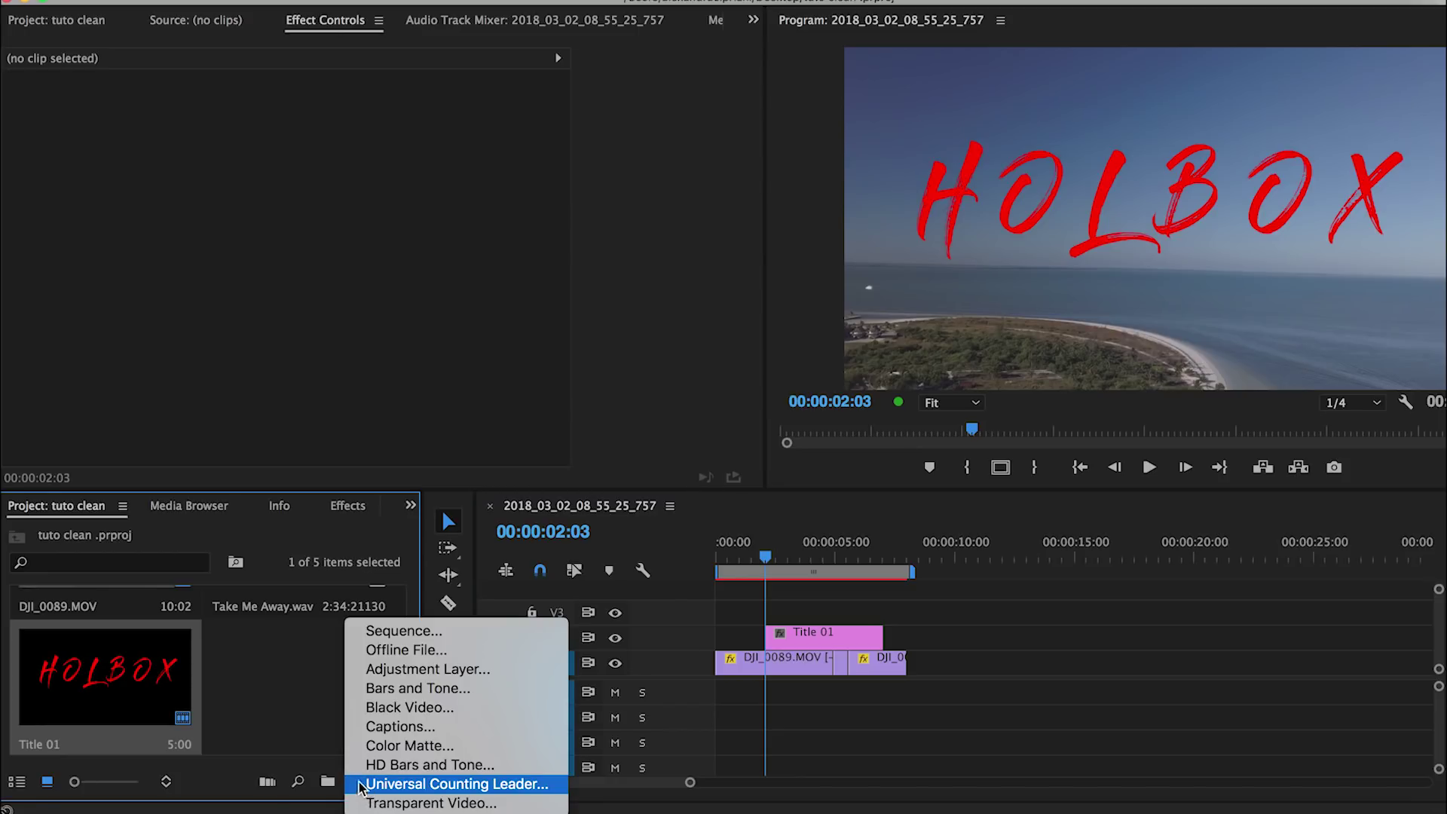
{"action": "left_click", "coordinate": [324, 758]}
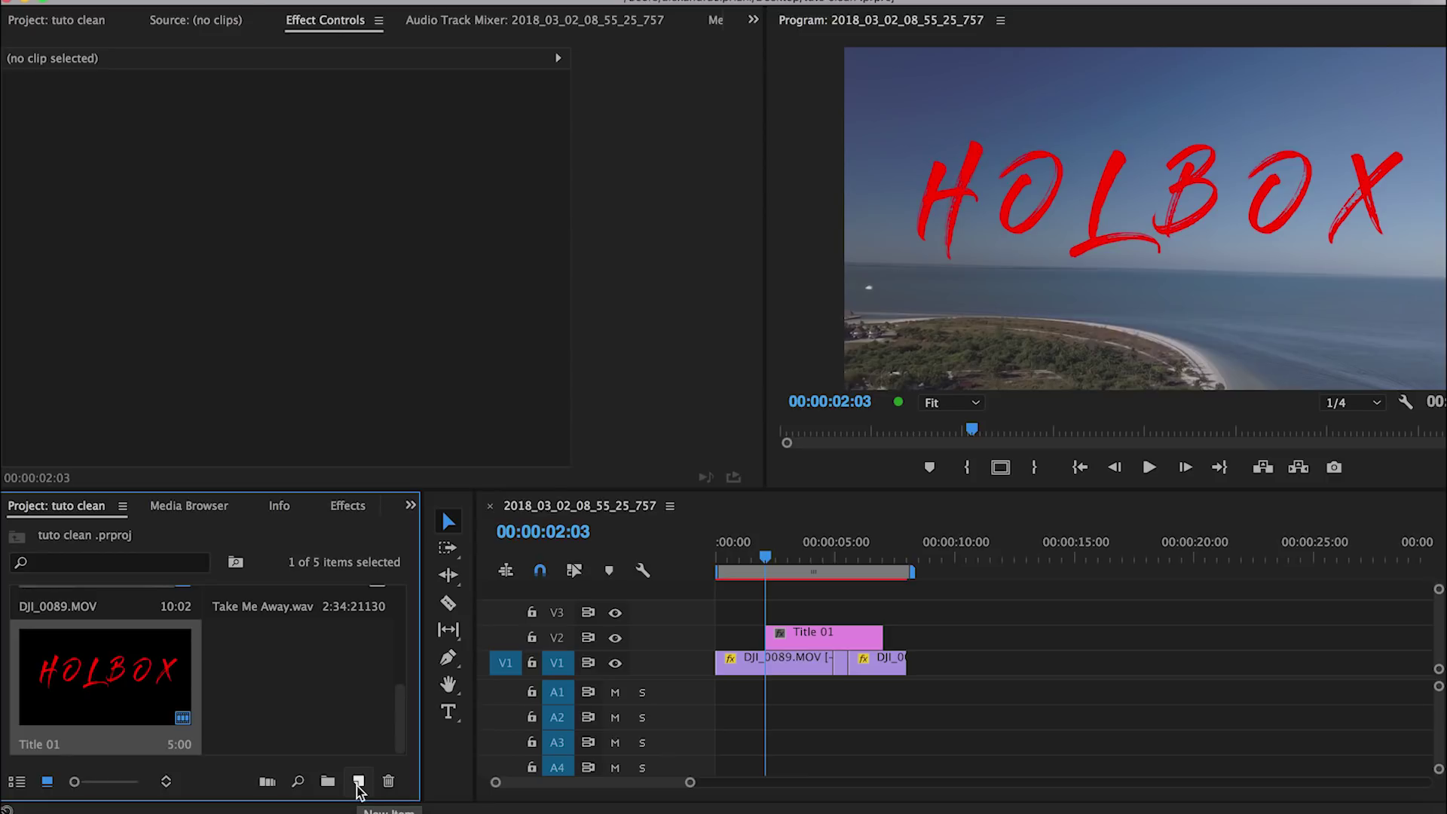
{"action": "left_click", "coordinate": [359, 783]}
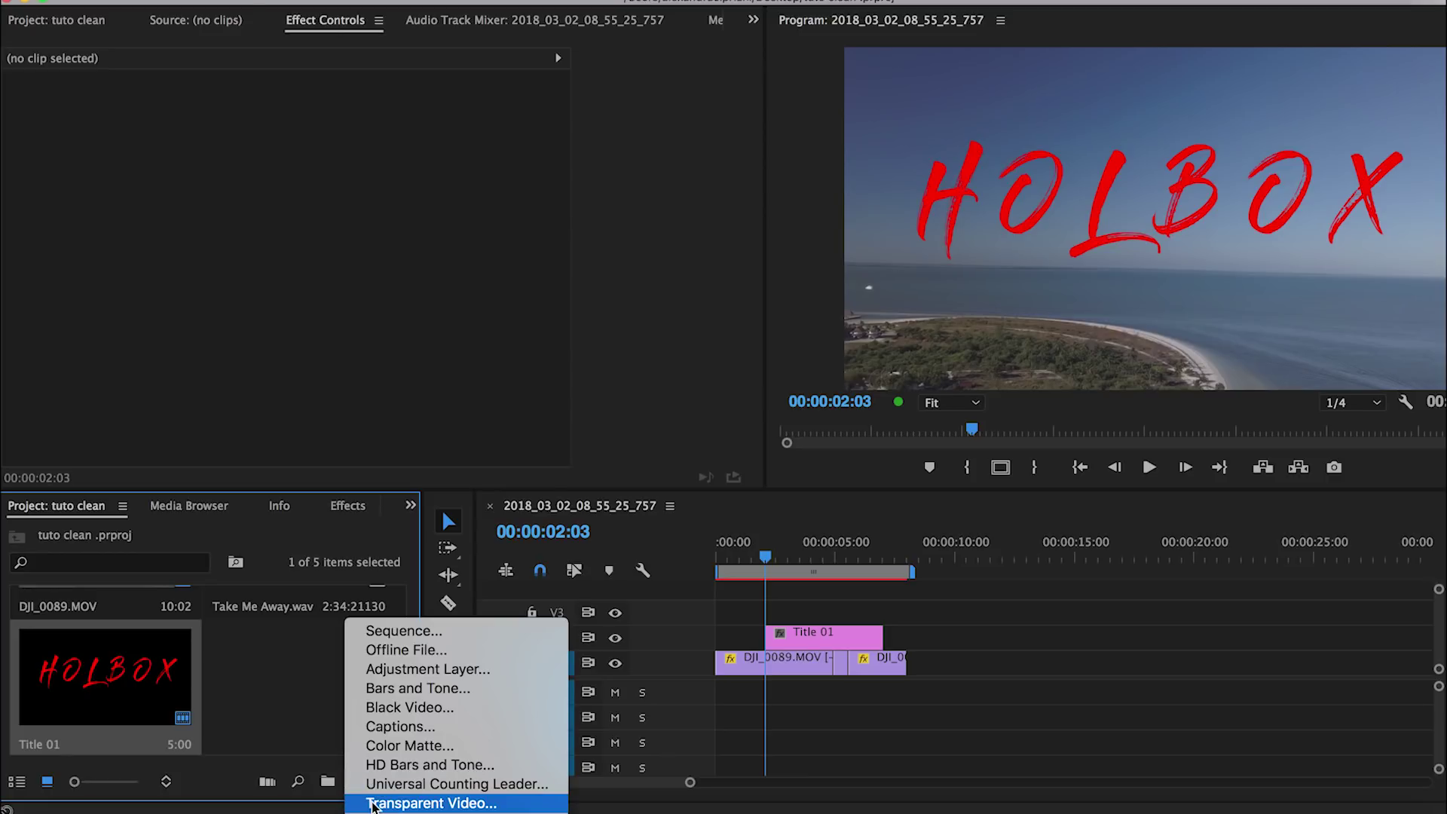
{"action": "left_click", "coordinate": [371, 803]}
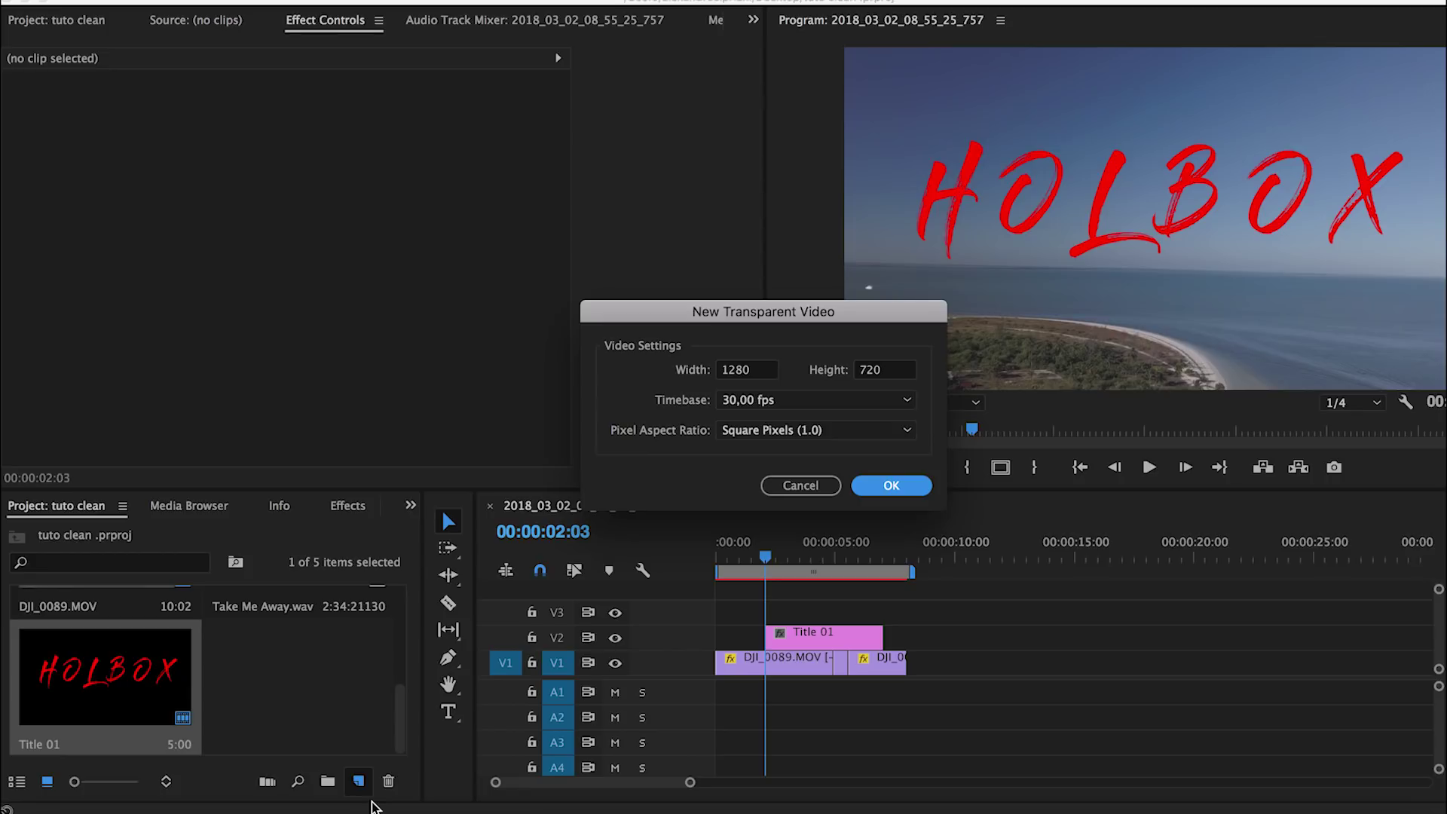
{"action": "left_click", "coordinate": [892, 485]}
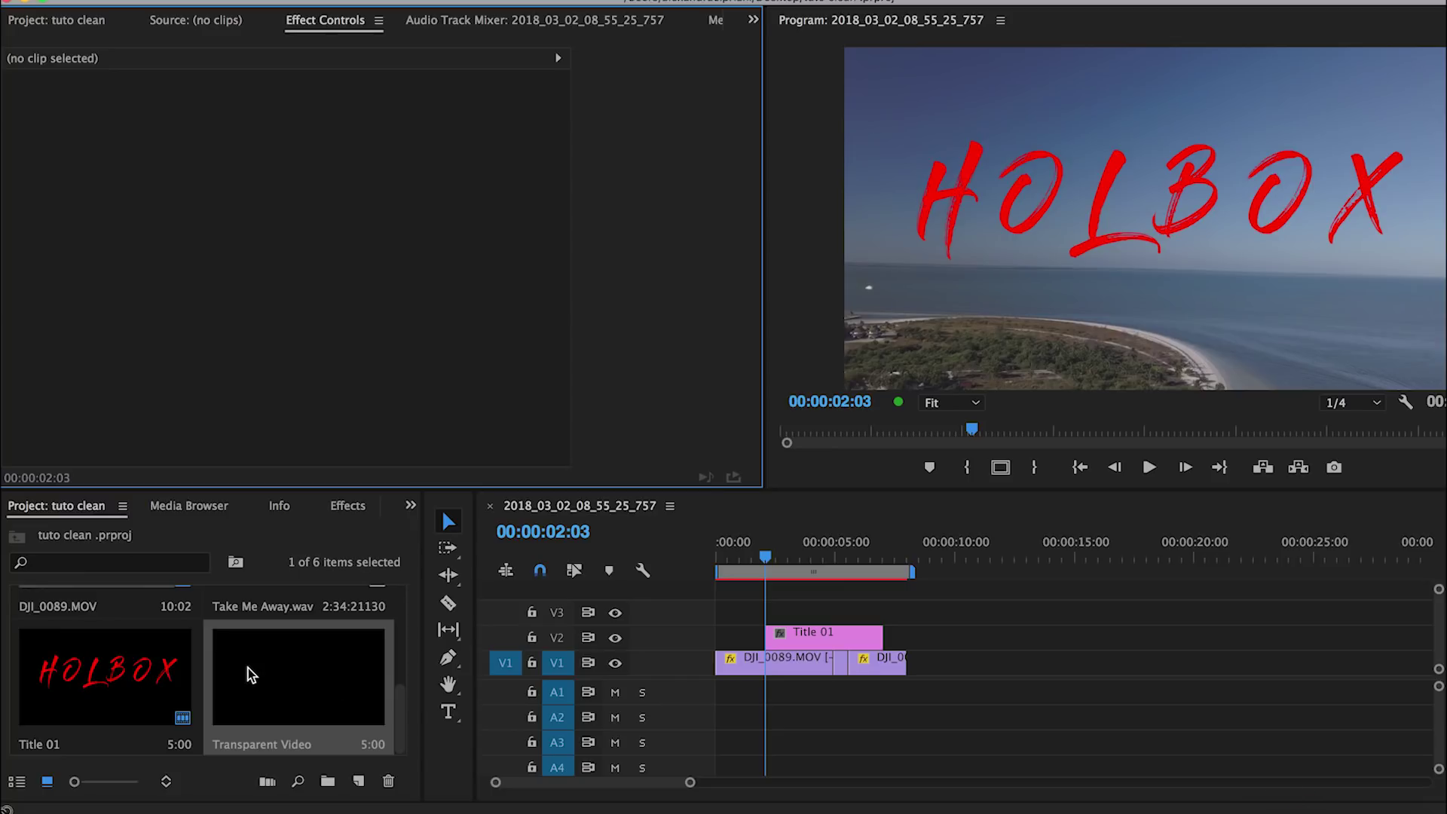
{"action": "left_click_drag", "start_coordinate": [249, 668], "coordinate": [765, 628]}
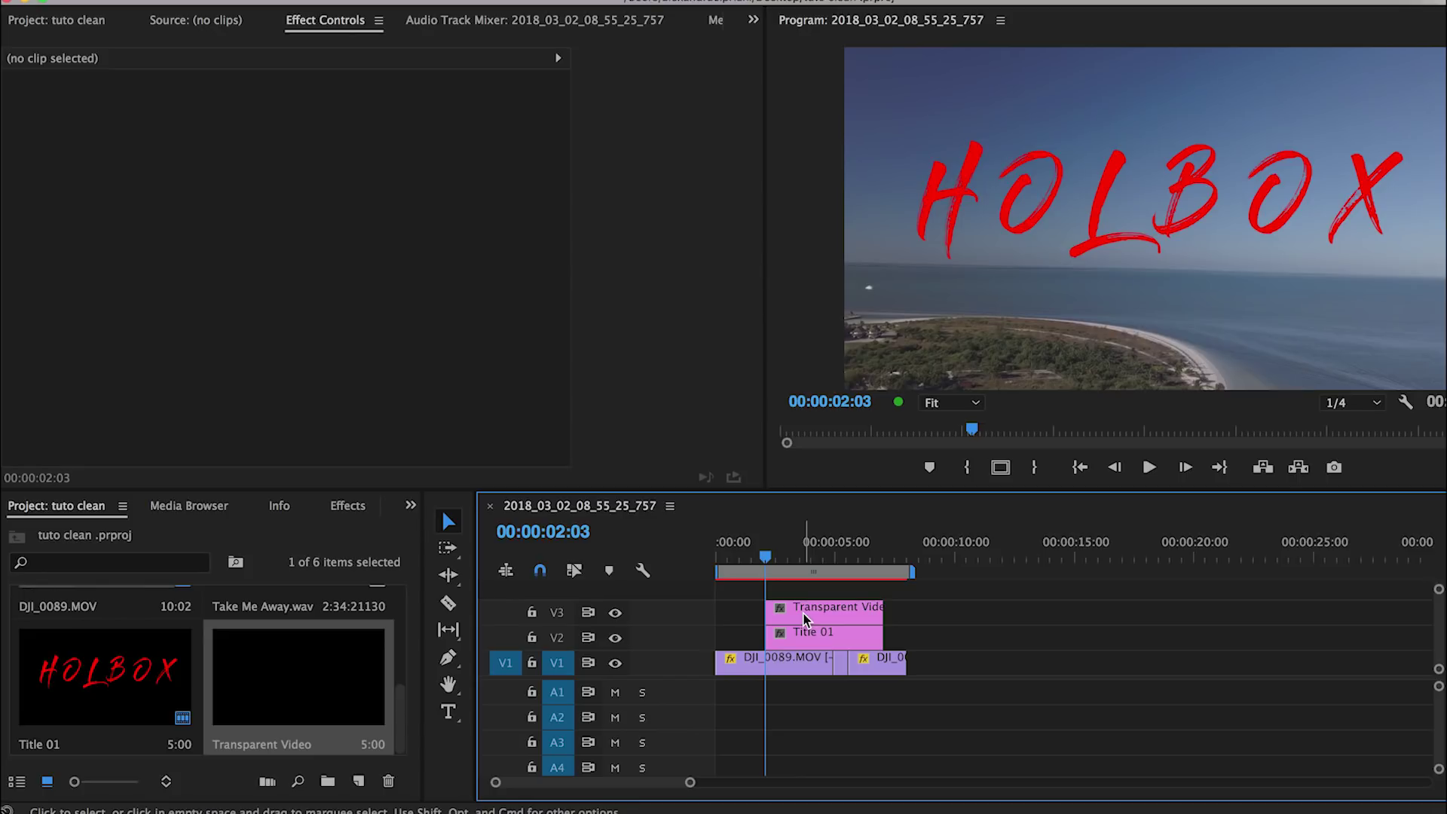
Find the Write-on video effect and apply it to the Transparent Video clip on V3
{"action": "left_click", "coordinate": [349, 506]}
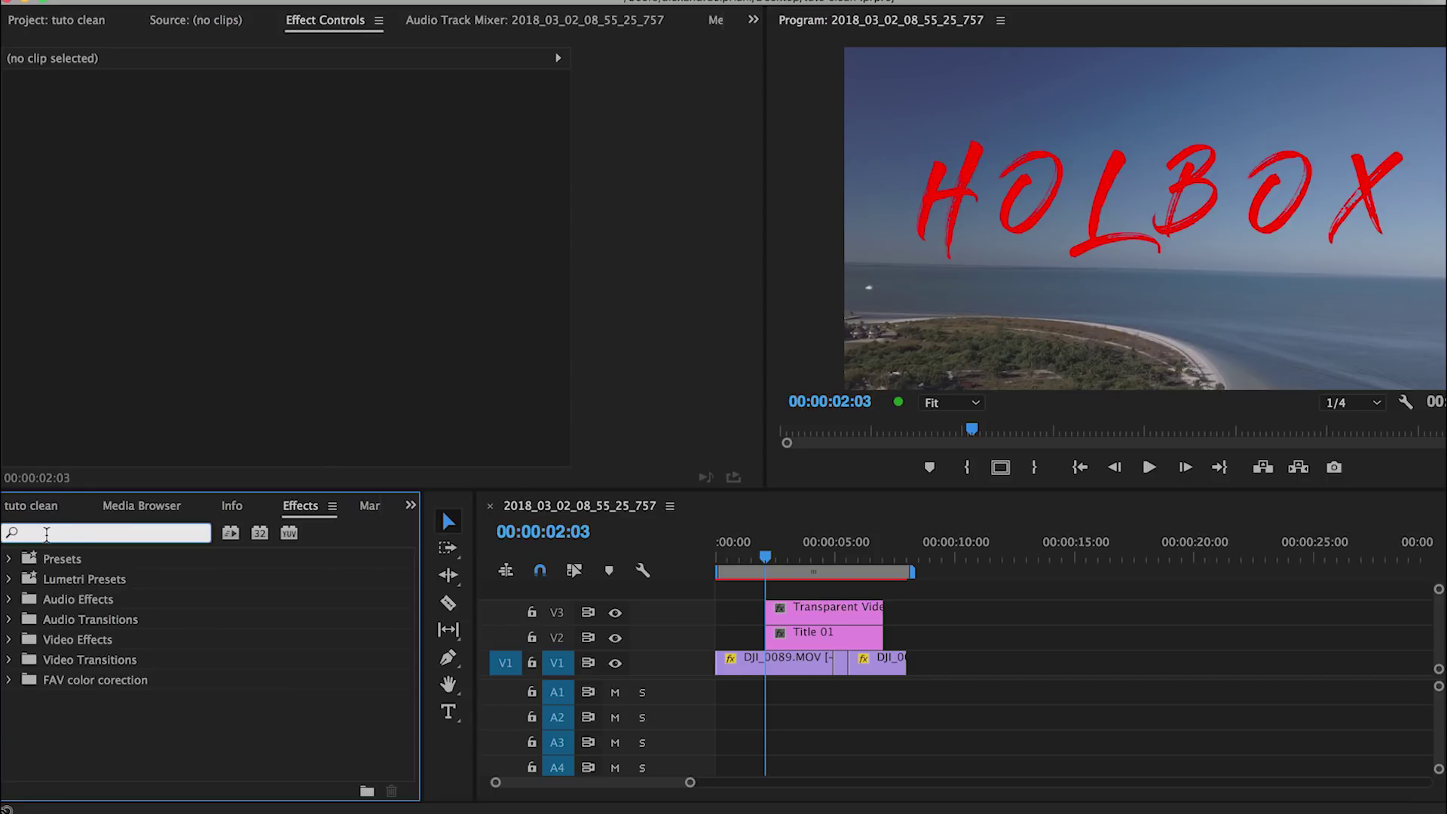
{"action": "type", "text": "WE"}
{"action": "key", "text": "BackSpace"}
{"action": "type", "text": "RITE"}
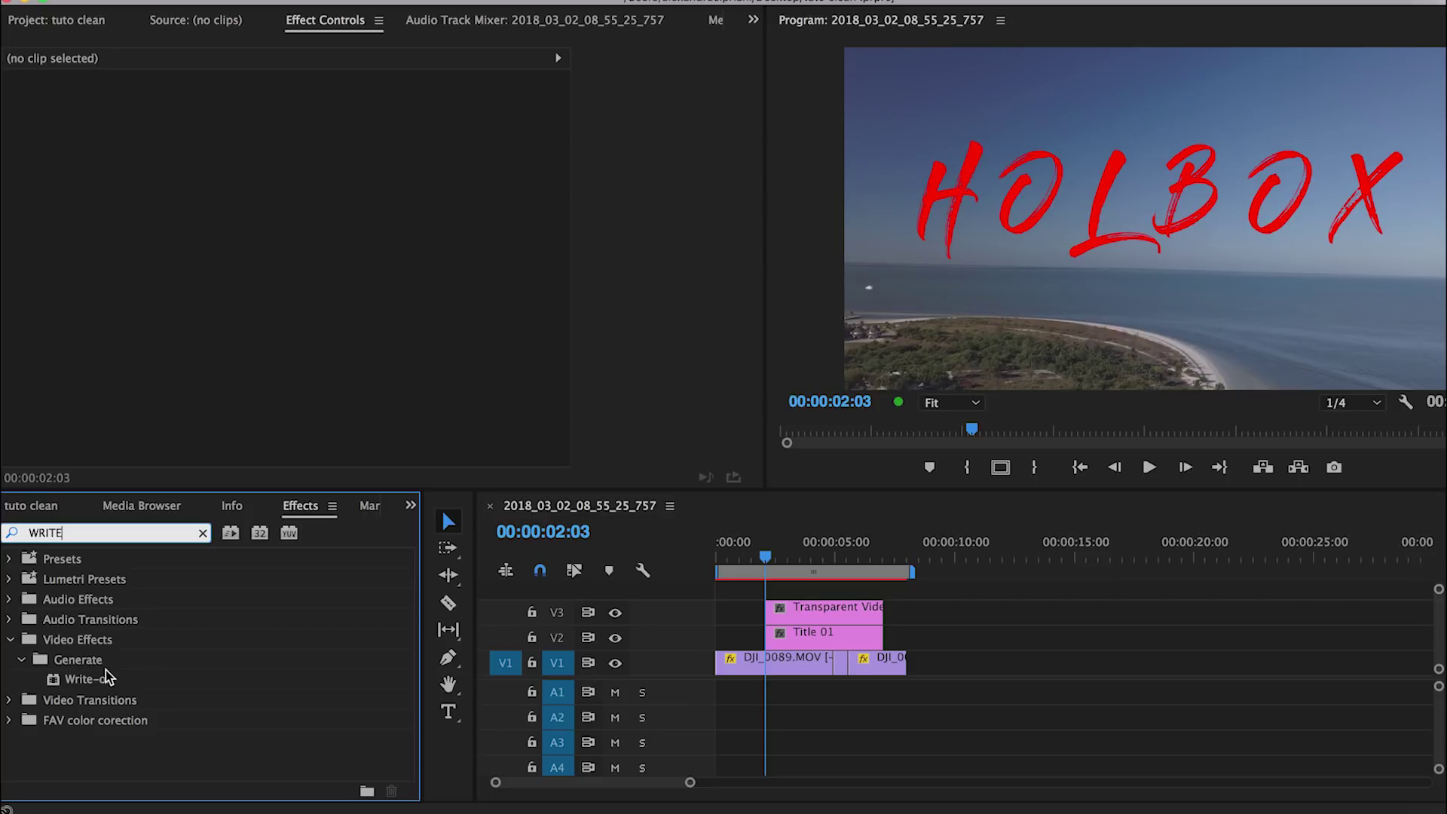
{"action": "left_click", "coordinate": [89, 682]}
{"action": "left_click_drag", "start_coordinate": [89, 681], "coordinate": [817, 618]}
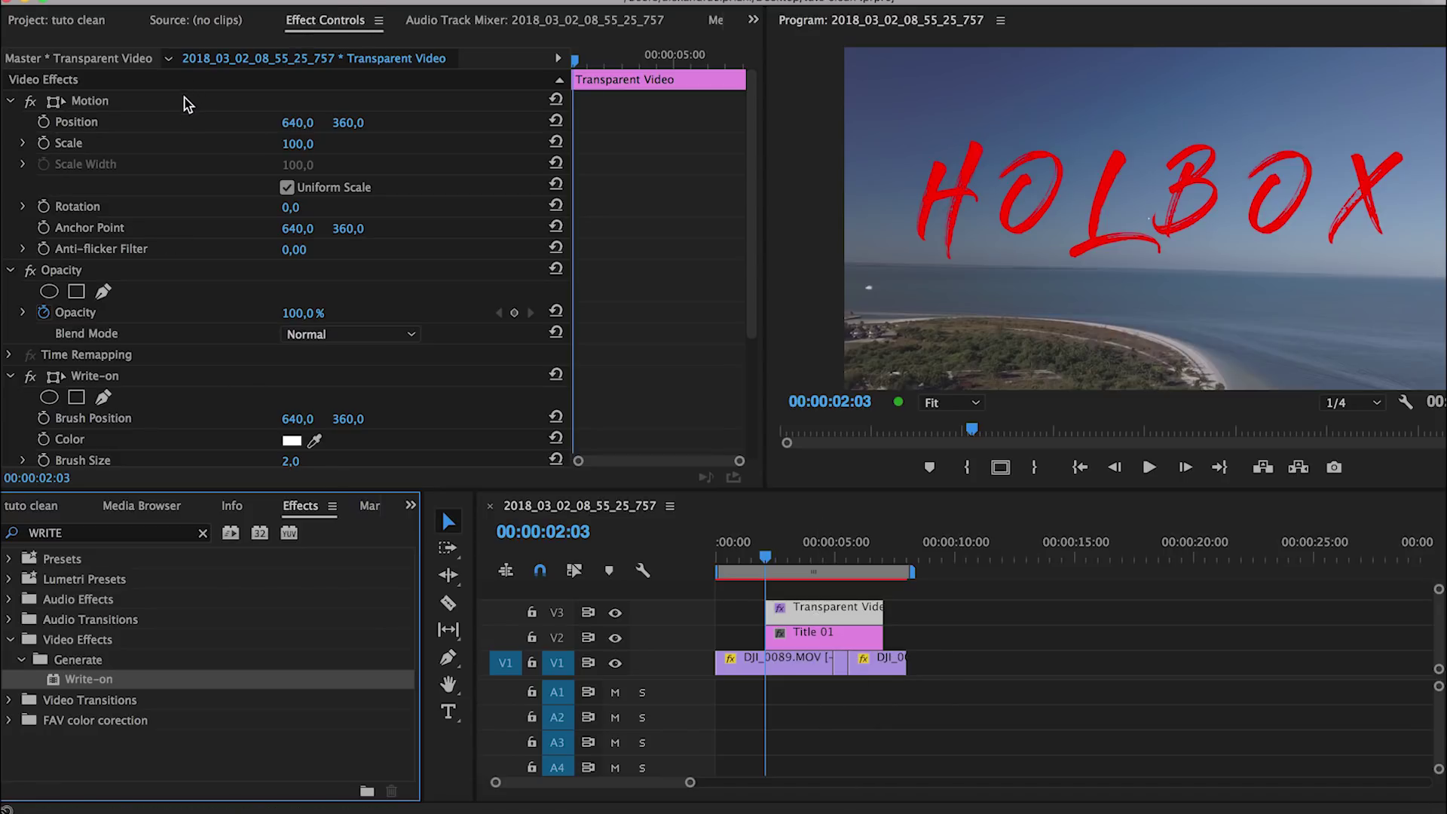
Set the Write-on effect's brush size to 27 on the Transparent Video clip
{"action": "scroll", "coordinate": [224, 353], "scroll_direction": "down", "scroll_amount": 5}
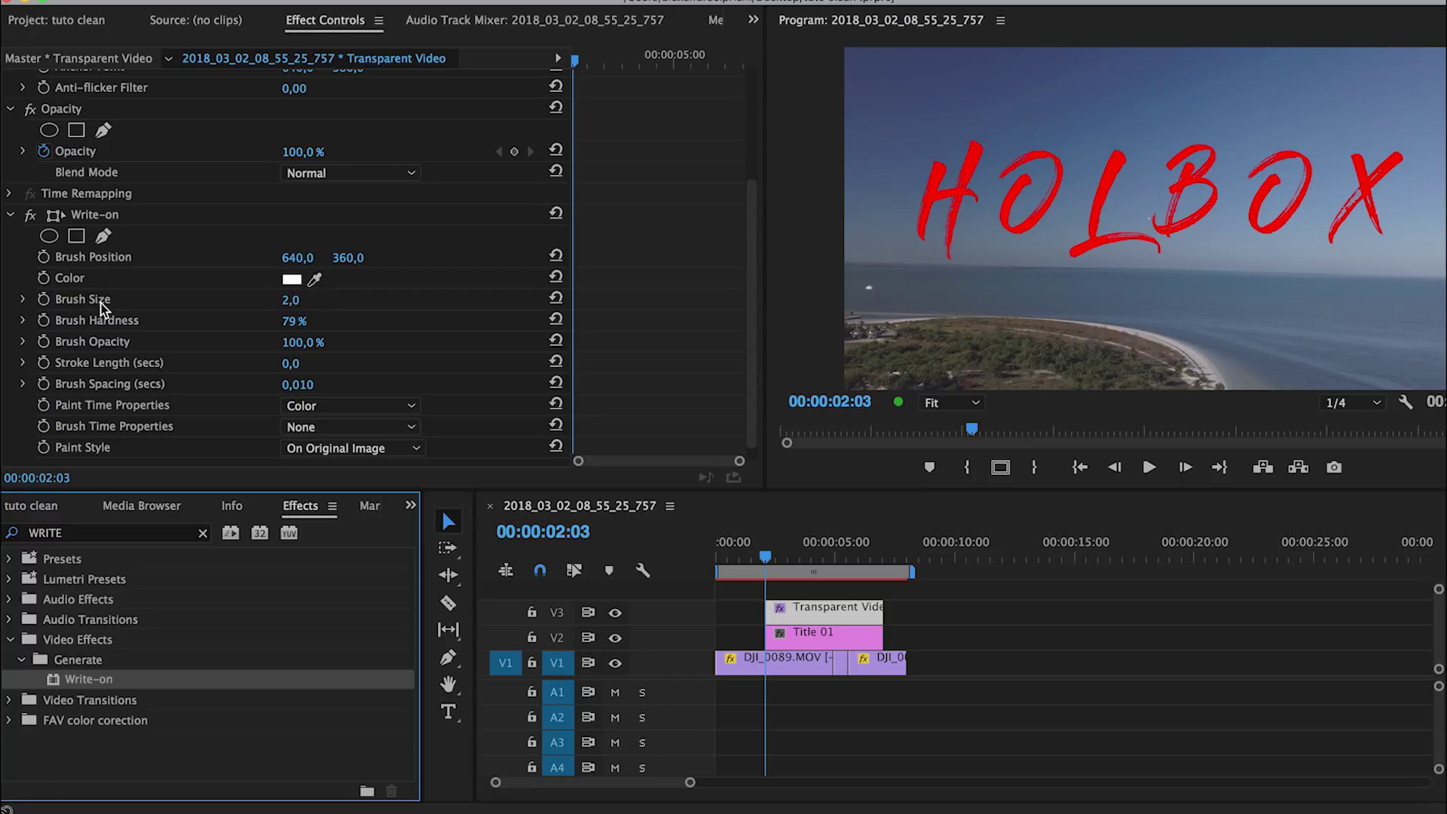
{"action": "left_click", "coordinate": [285, 301]}
{"action": "left_click_drag", "start_coordinate": [285, 302], "coordinate": [308, 302]}
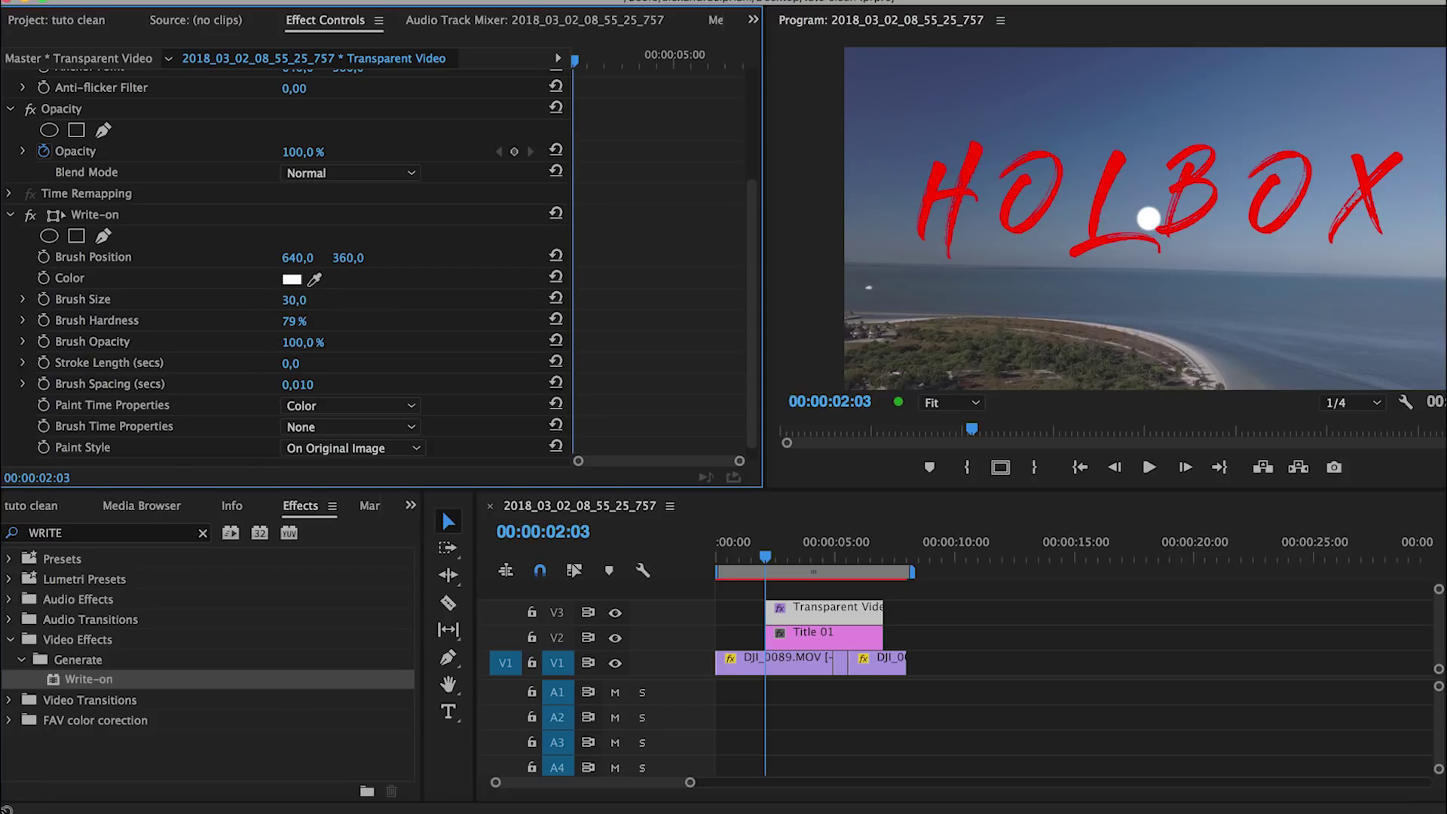
{"action": "left_click", "coordinate": [290, 302]}
{"action": "type", "text": "25"}
{"action": "key", "text": "Return"}
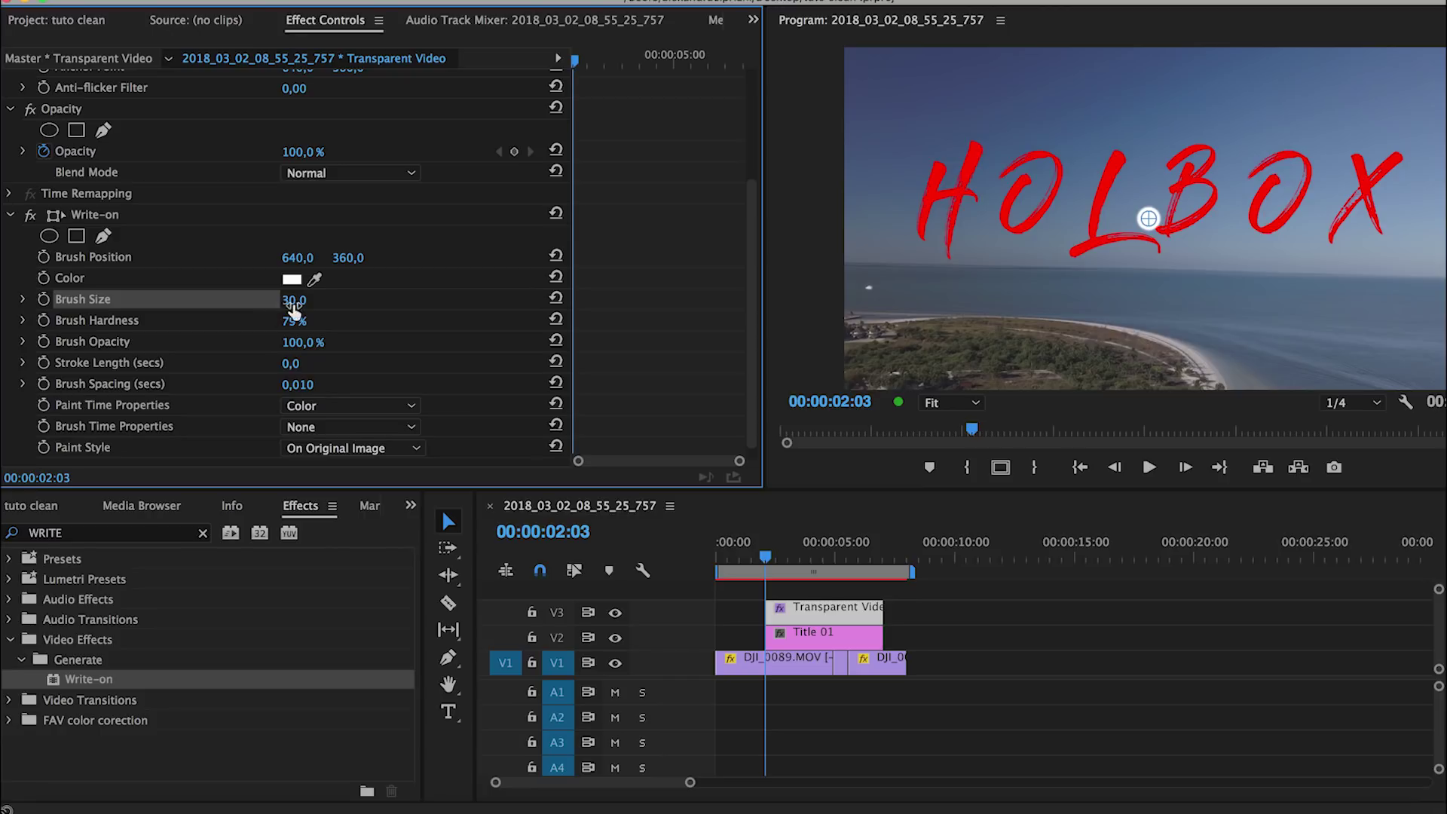
{"action": "left_click_drag", "start_coordinate": [293, 300], "coordinate": [300, 296]}
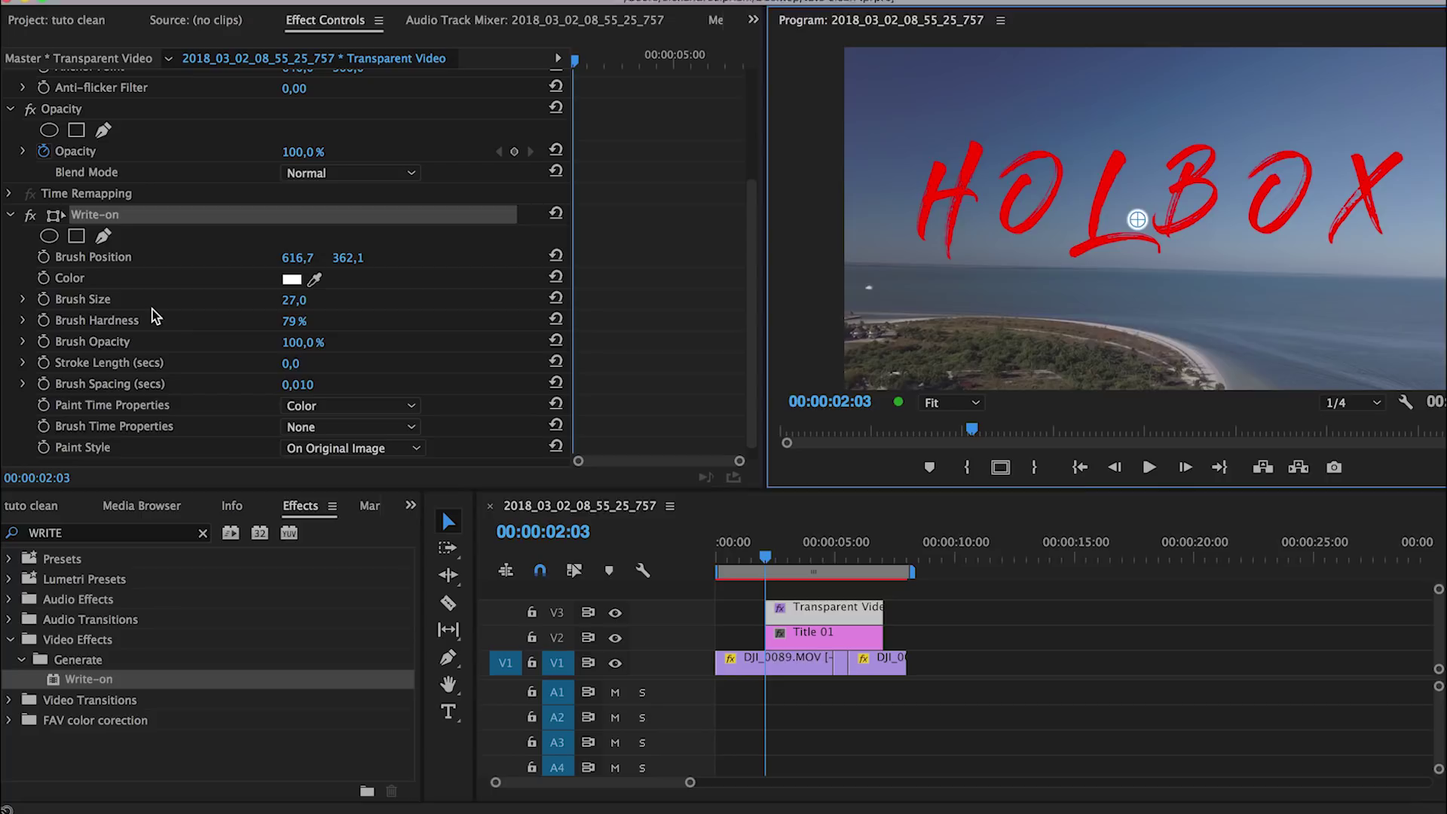
Position the Write-on brush at the top of the H's left stroke, at about 197, 258
{"action": "left_click", "coordinate": [152, 305]}
{"action": "left_click", "coordinate": [152, 301]}
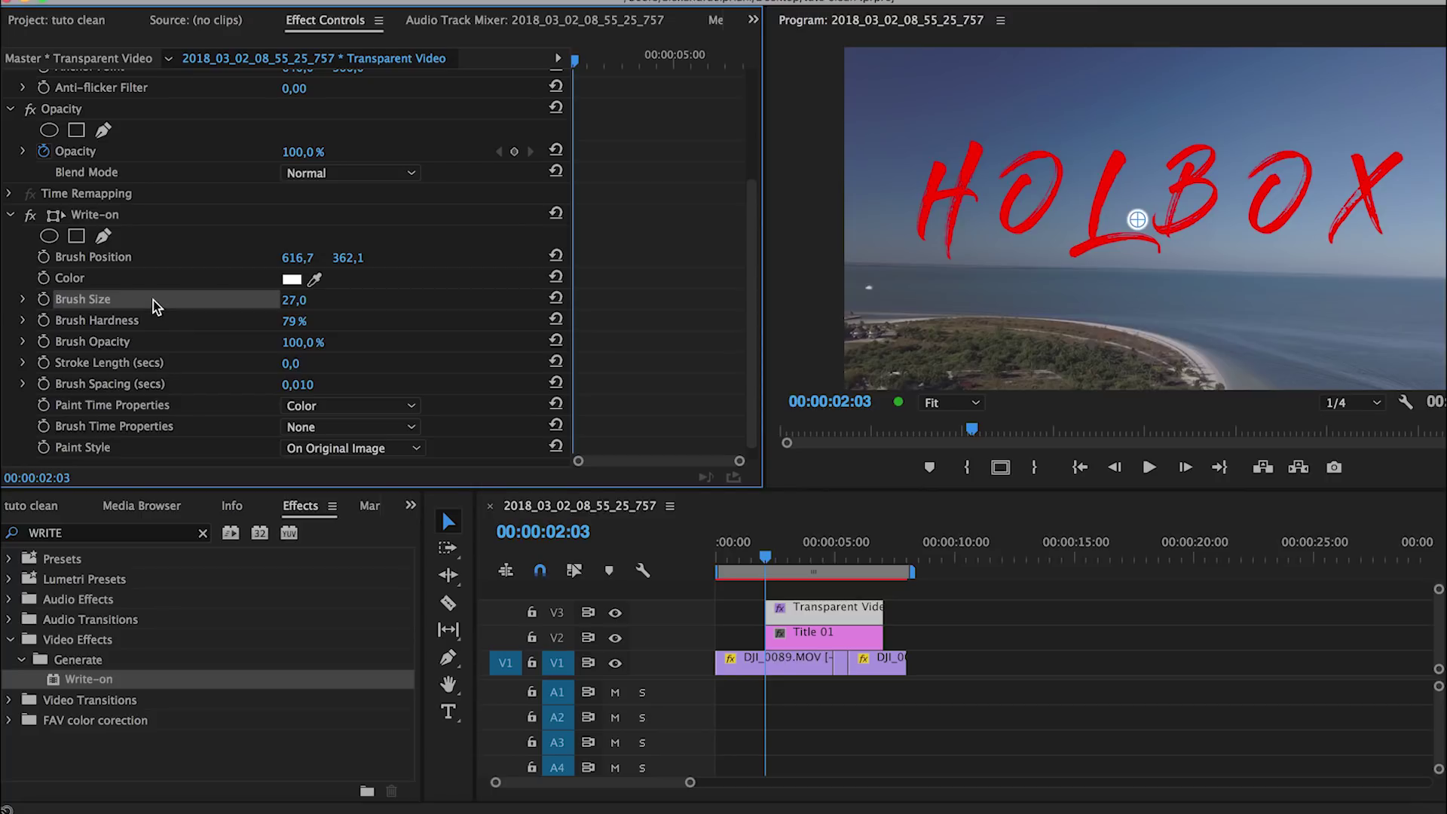
{"action": "left_click", "coordinate": [160, 214]}
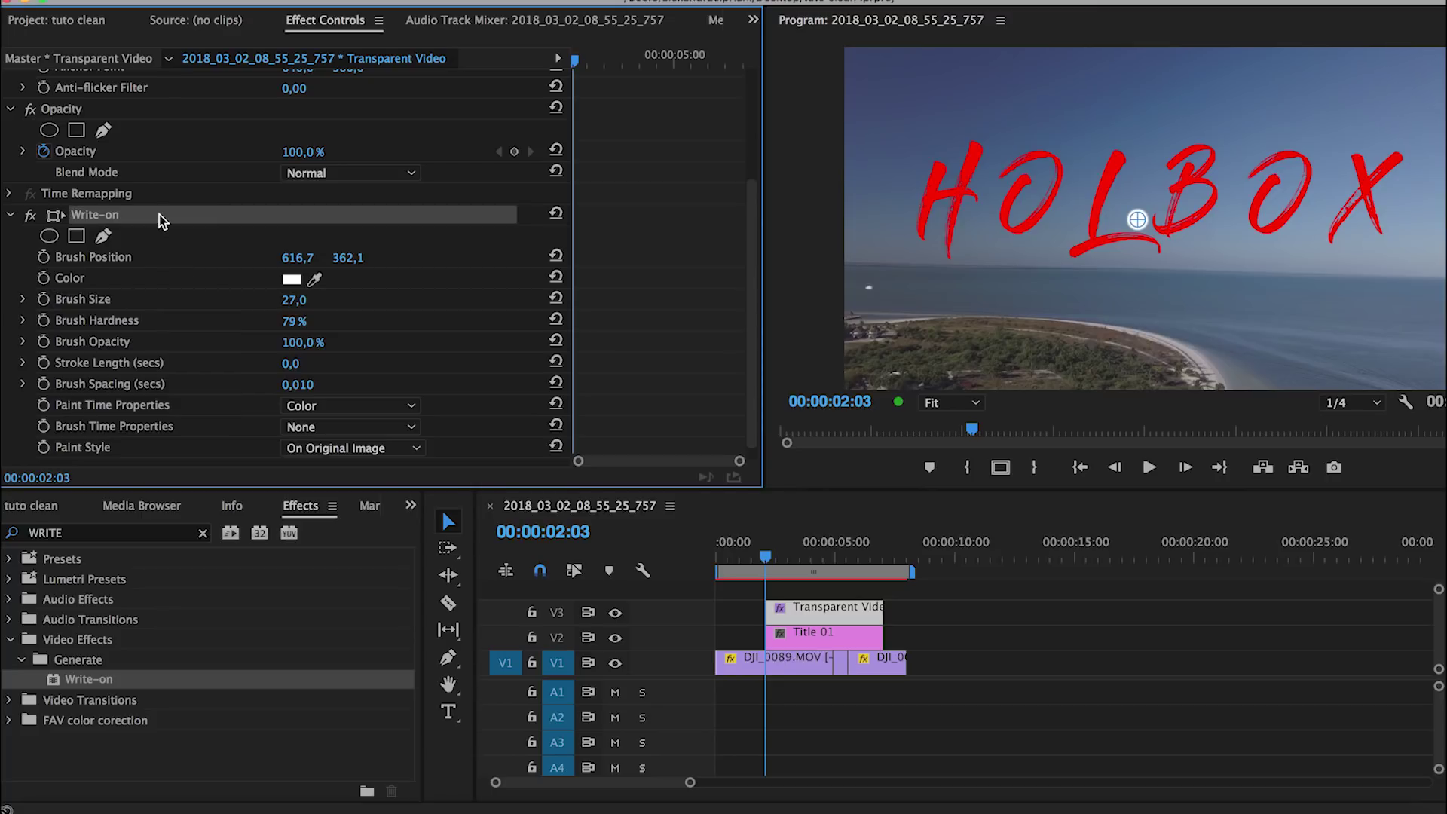
{"action": "mouse_move", "coordinate": [1137, 220]}
{"action": "left_mouse_down"}
{"action": "mouse_move", "coordinate": [1029, 195]}
{"action": "mouse_move", "coordinate": [973, 150]}
{"action": "mouse_move", "coordinate": [932, 165]}
{"action": "mouse_move", "coordinate": [924, 229]}
{"action": "mouse_move", "coordinate": [1076, 256]}
{"action": "mouse_move", "coordinate": [1137, 244]}
{"action": "mouse_move", "coordinate": [1119, 157]}
{"action": "mouse_move", "coordinate": [1155, 177]}
{"action": "mouse_move", "coordinate": [1149, 197]}
{"action": "mouse_move", "coordinate": [938, 170]}
{"action": "left_mouse_up"}
Set the Write-on effect's stroke length to 5,0 seconds and its brush spacing to 0,001 seconds
{"action": "left_click", "coordinate": [132, 365]}
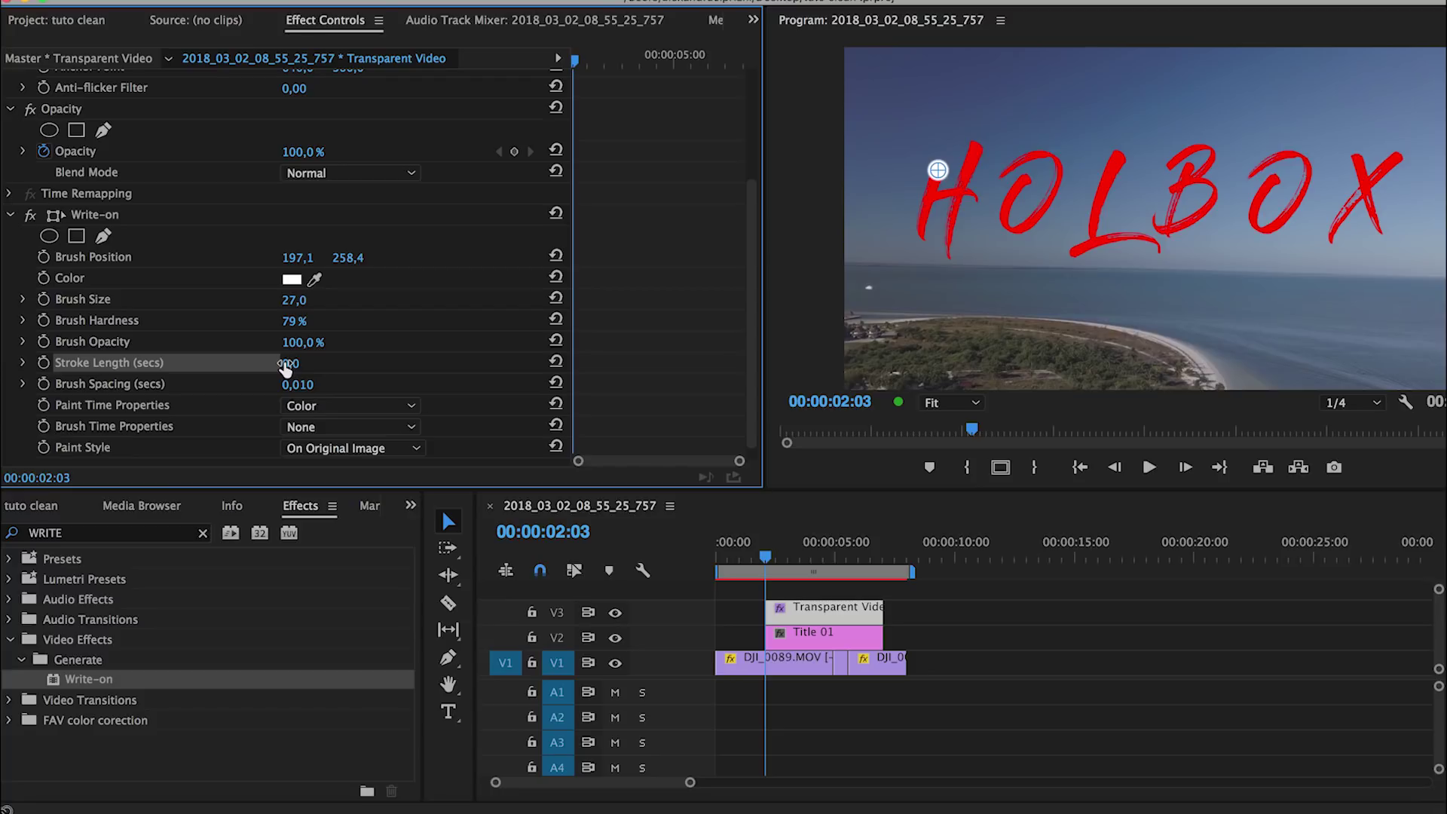
{"action": "left_click_drag", "start_coordinate": [291, 363], "coordinate": [295, 363]}
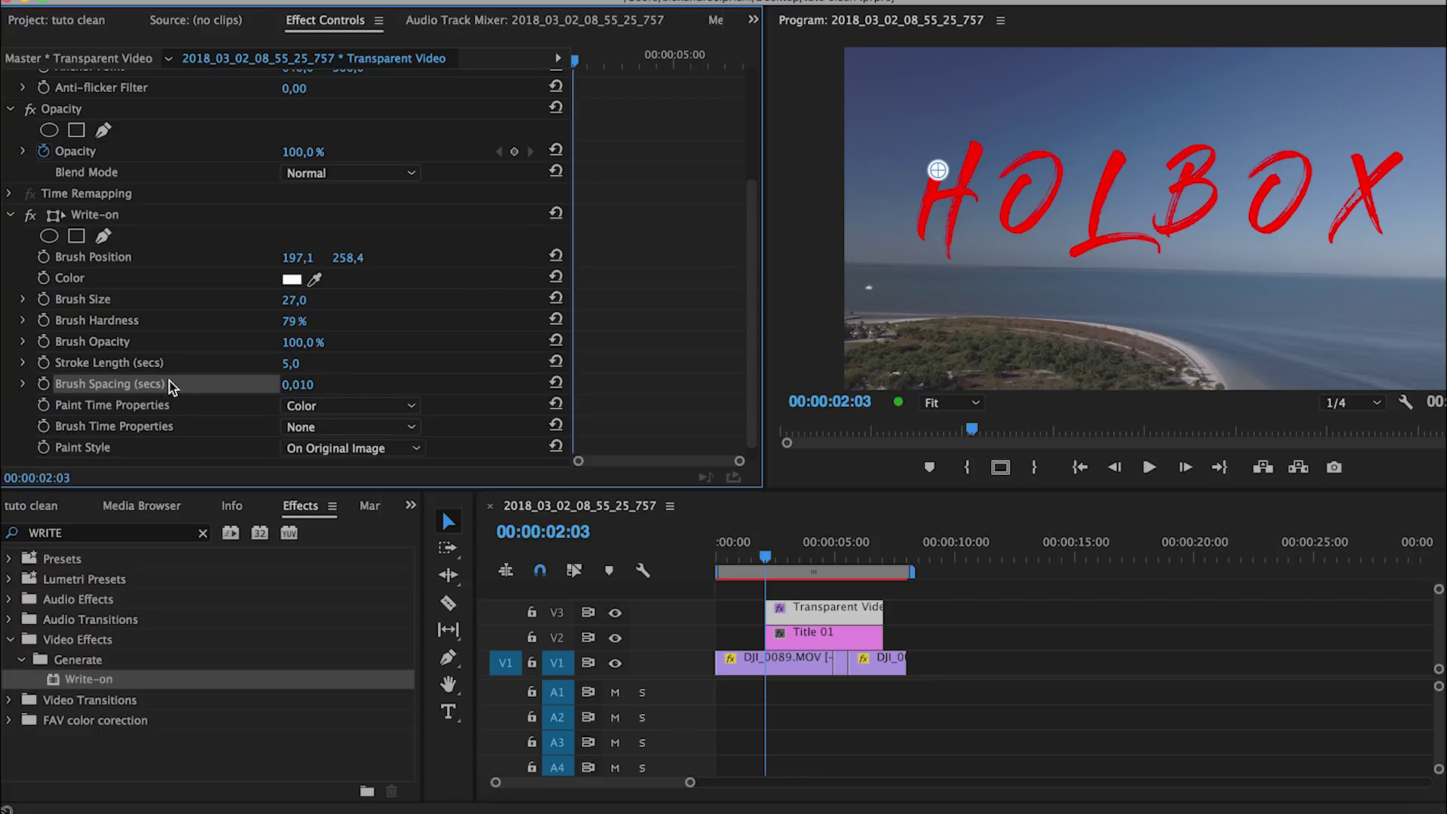
{"action": "left_click", "coordinate": [300, 384]}
{"action": "left_click", "coordinate": [316, 384]}
{"action": "key", "text": "BackSpace"}
{"action": "key", "text": "BackSpace"}
{"action": "type", "text": "01"}
{"action": "key", "text": "Return"}
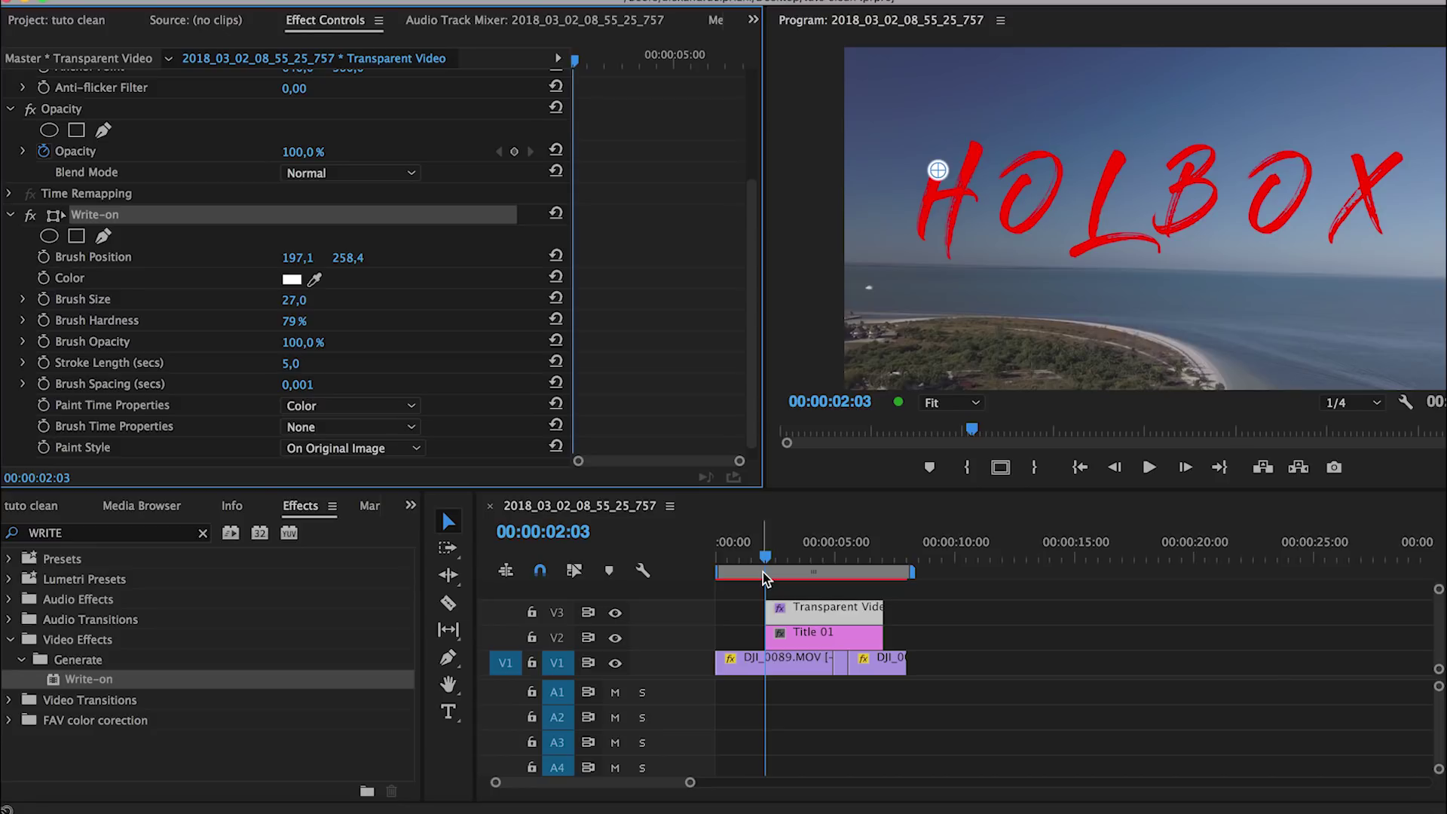
Enable Brush Position keyframing at the start of the title, with the first keyframe at 00:00:02:03
{"action": "left_click_drag", "start_coordinate": [765, 561], "coordinate": [766, 563]}
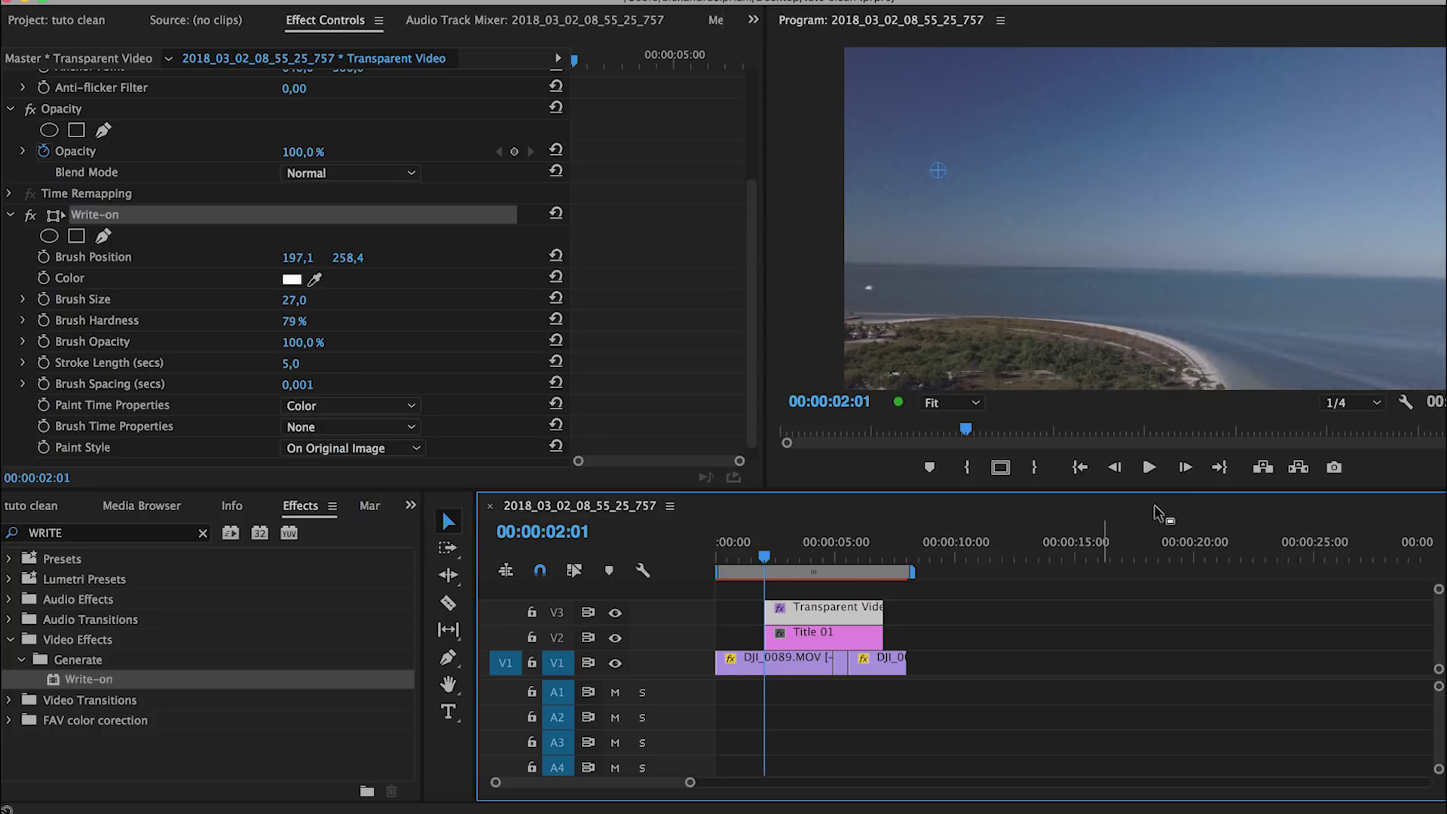
{"action": "left_click", "coordinate": [1185, 468]}
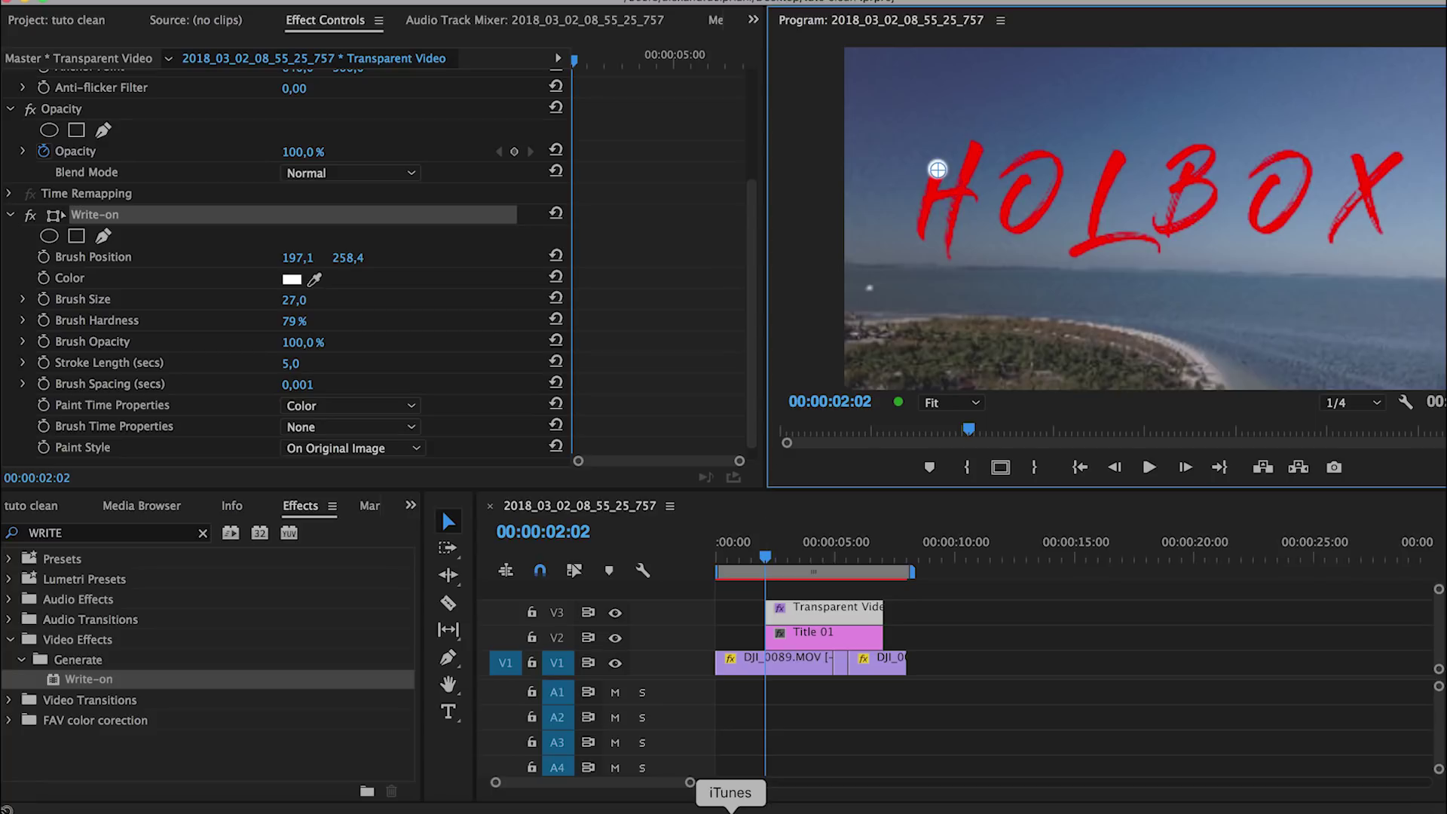
{"action": "left_click", "coordinate": [44, 257]}
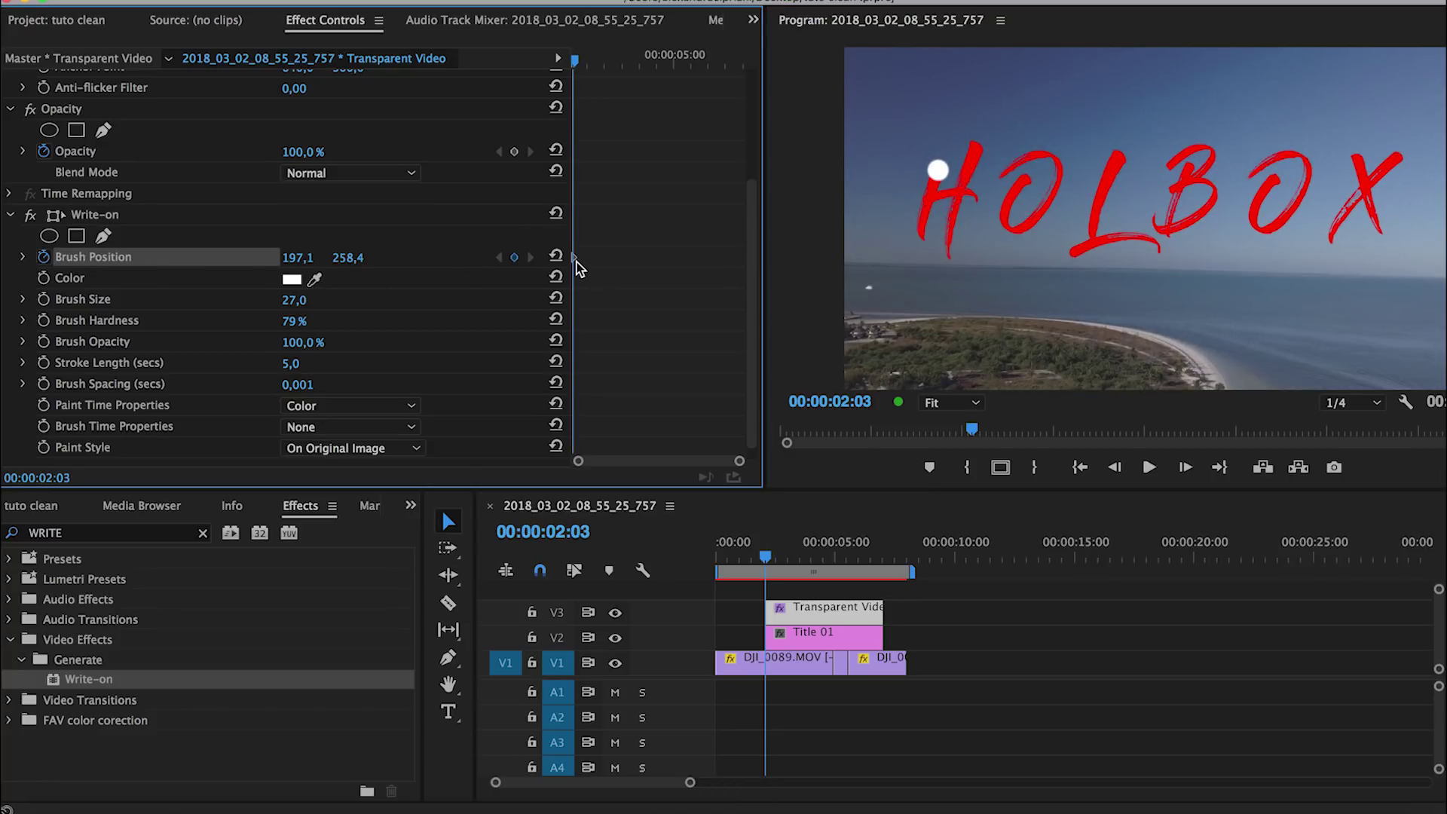
{"action": "left_click", "coordinate": [167, 215]}
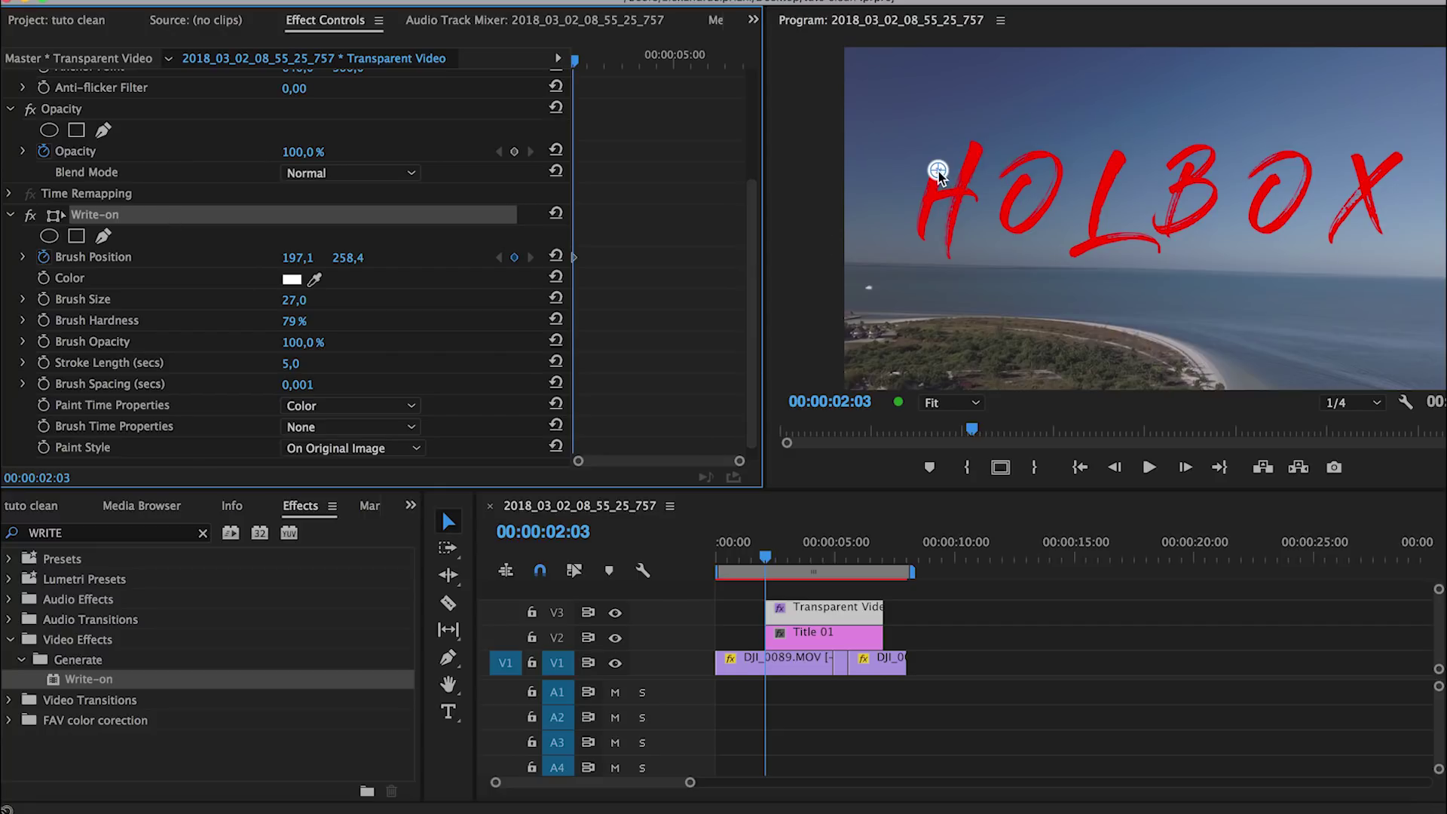
Keyframe the brush frame by frame down the H's left stem, ending at about 163, 407 at 00:00:02:06
{"action": "left_click", "coordinate": [1183, 468]}
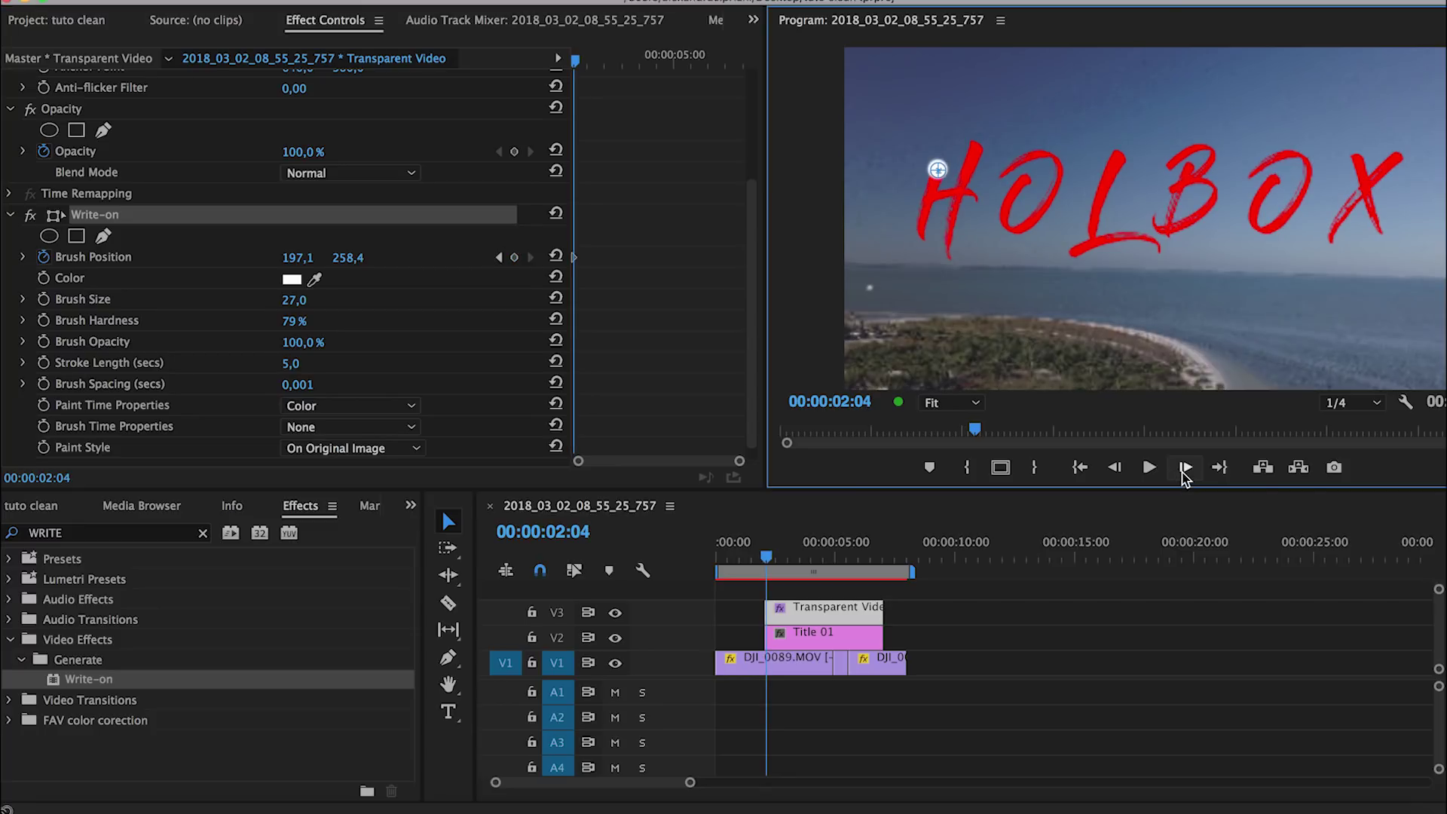
{"action": "left_click_drag", "start_coordinate": [938, 171], "coordinate": [926, 202]}
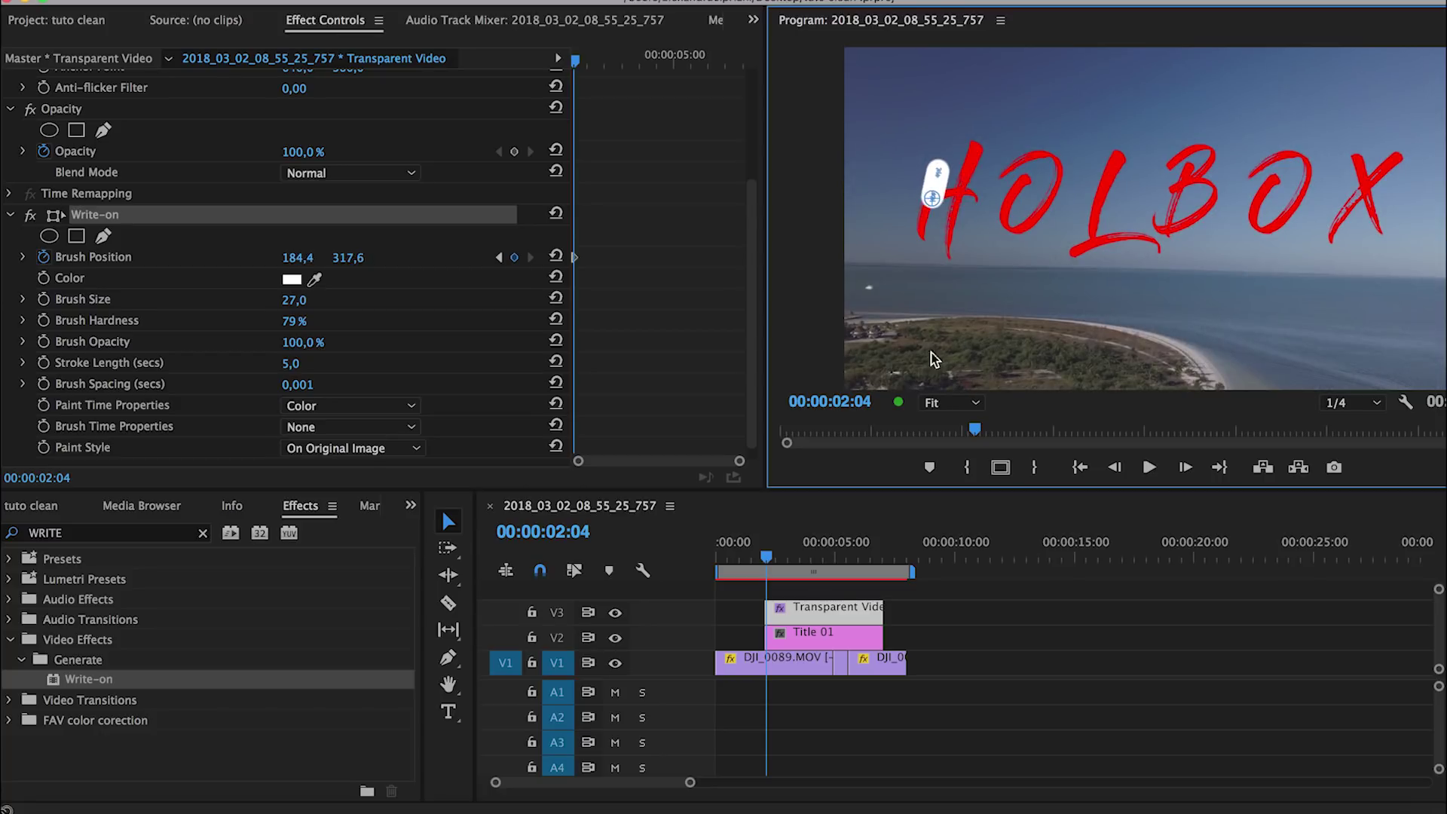
{"action": "left_click", "coordinate": [1184, 469]}
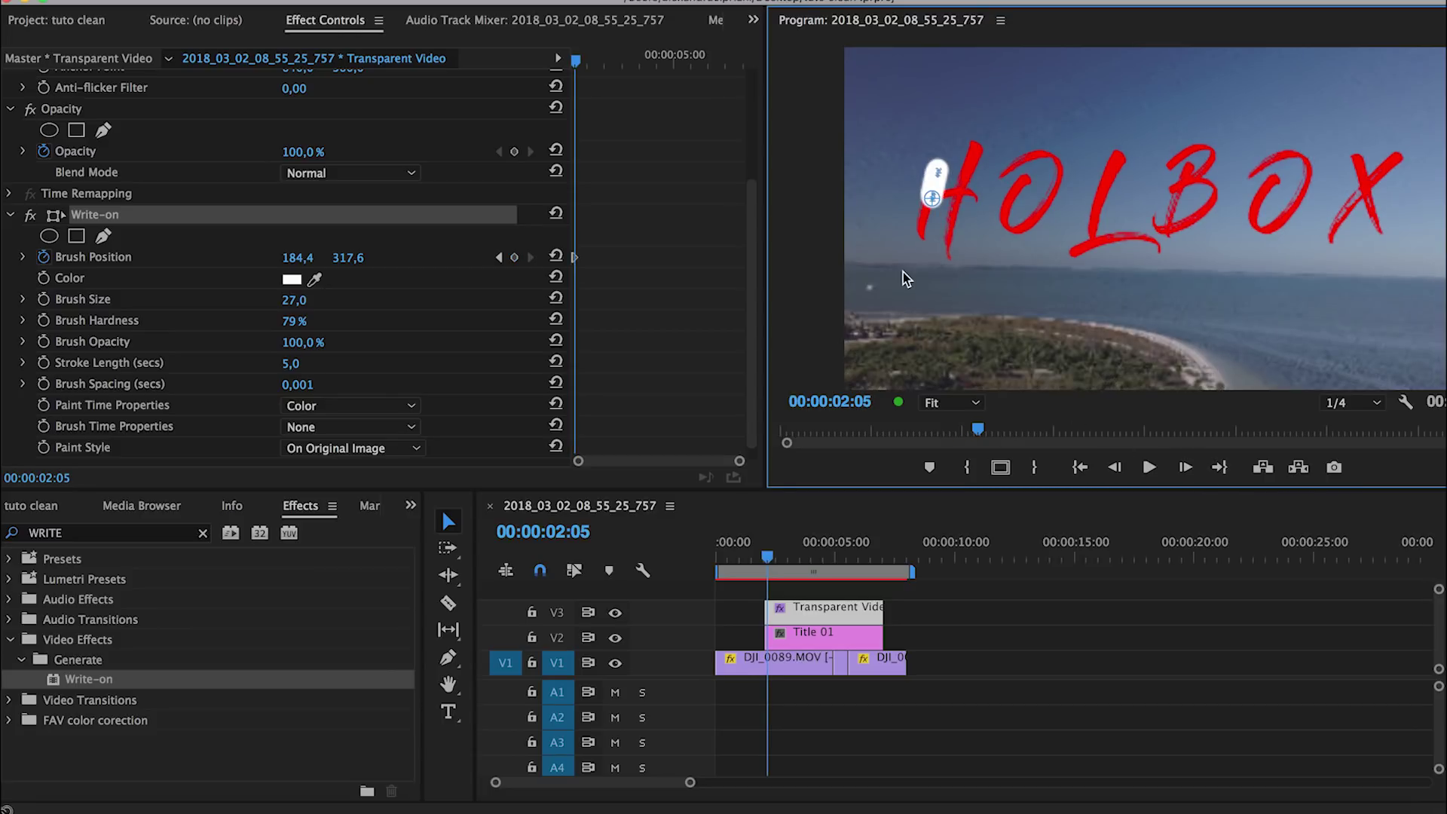
{"action": "left_click_drag", "start_coordinate": [931, 202], "coordinate": [923, 236]}
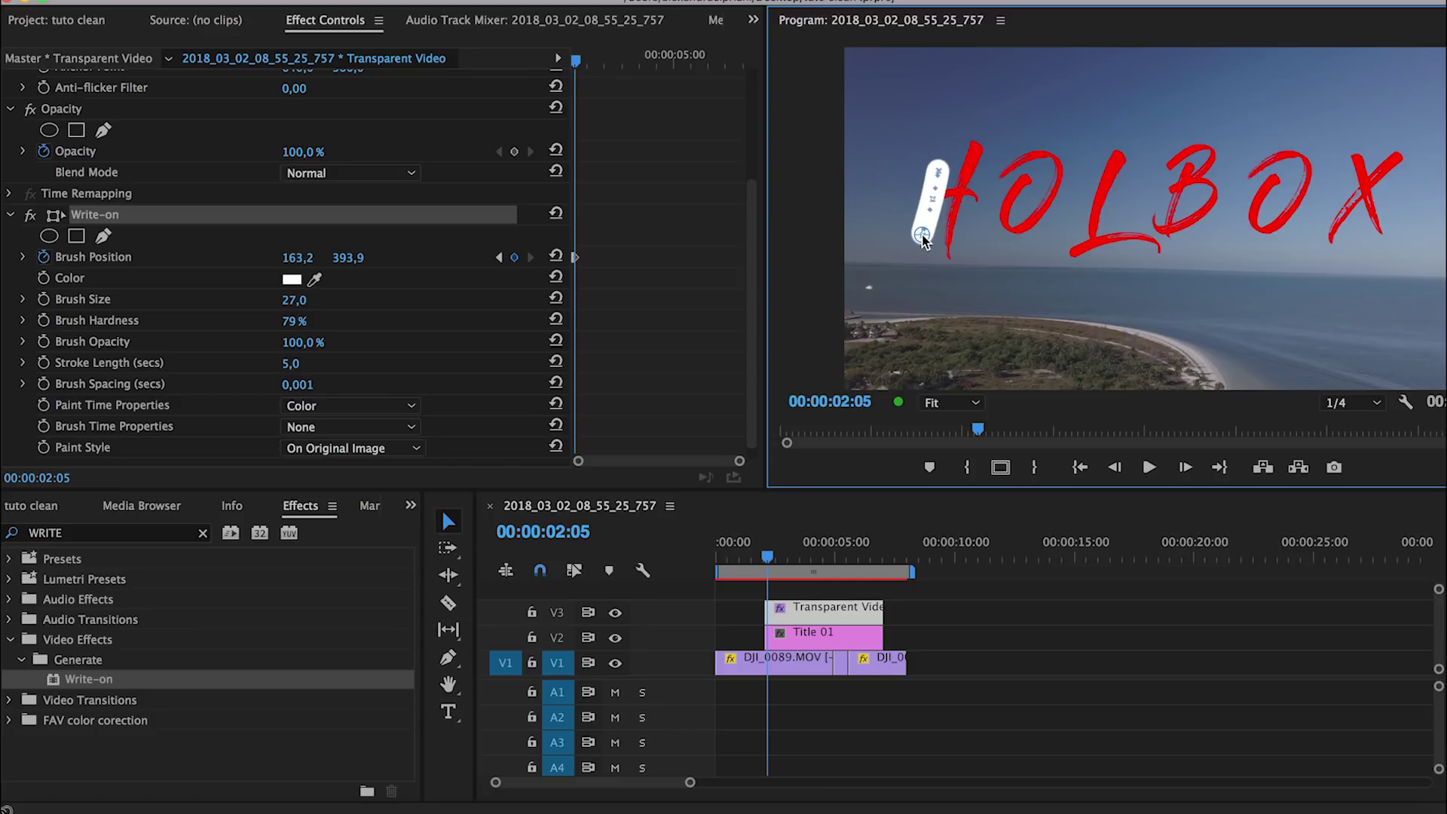
{"action": "key", "text": "Right"}
{"action": "left_click_drag", "start_coordinate": [922, 235], "coordinate": [951, 258]}
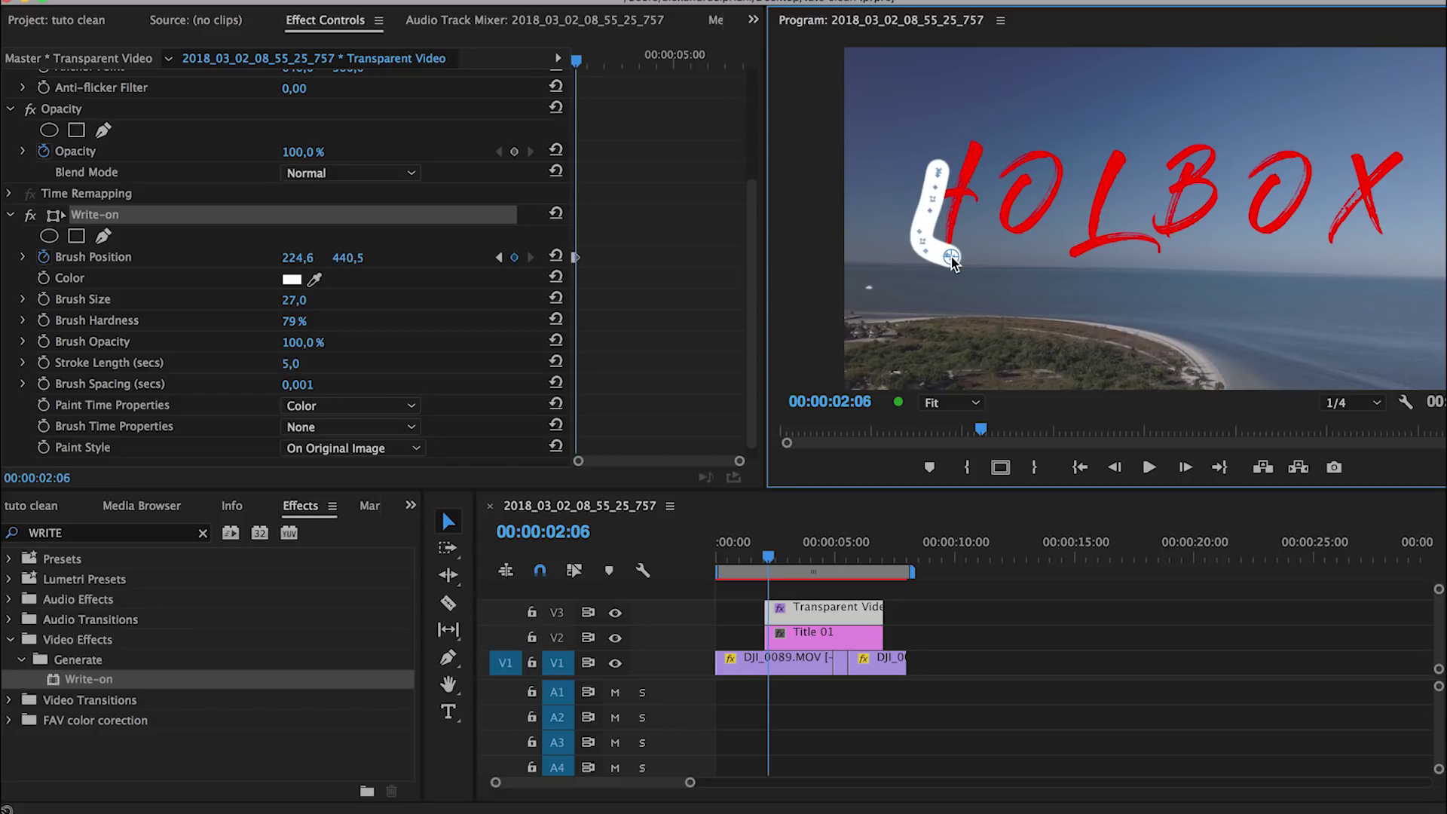
{"action": "key", "text": "super+z"}
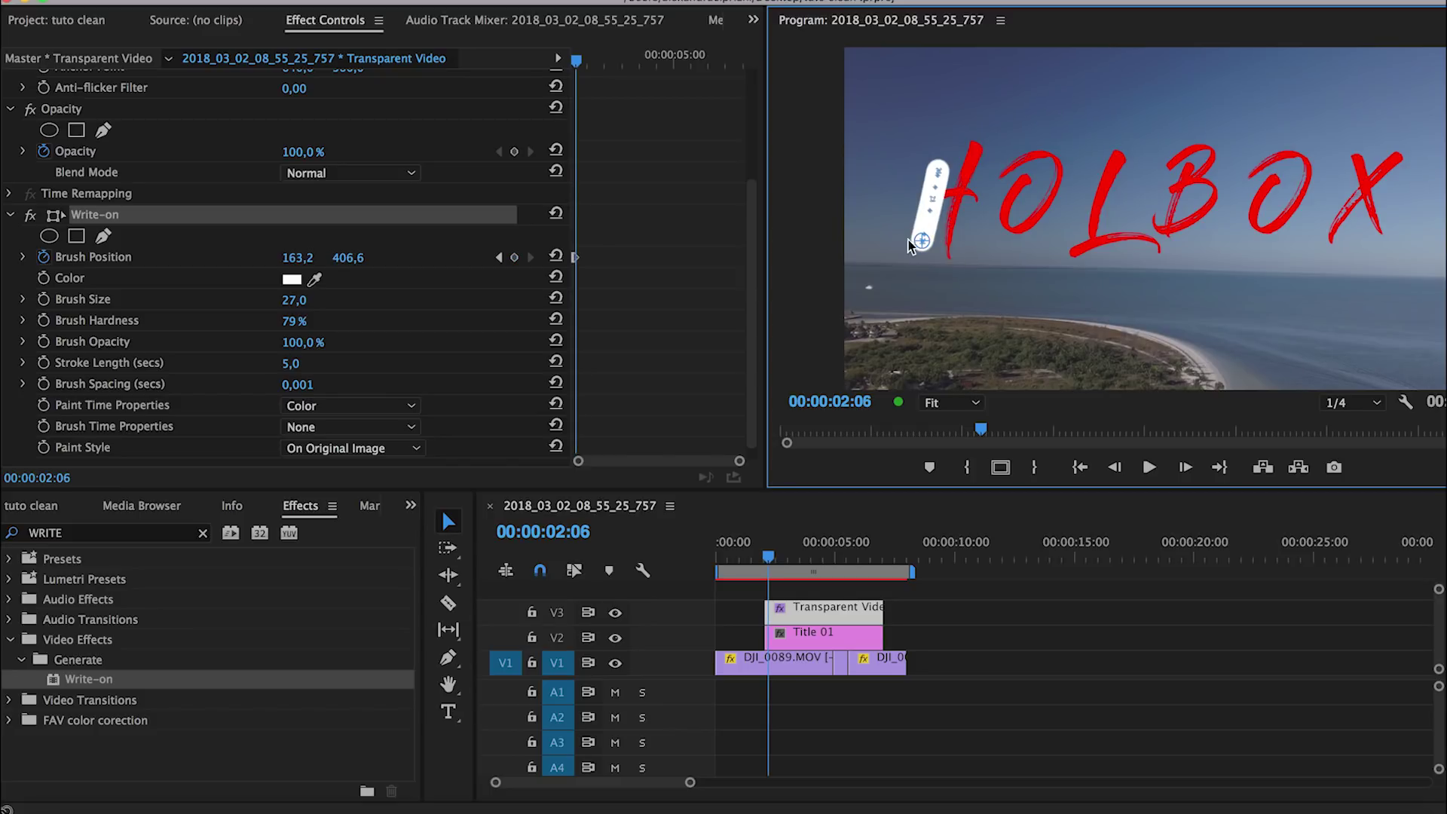
Keyframe the brush across the H's crossbar to about 76, 292 at 00:00:02:09 and save the project
{"action": "mouse_move", "coordinate": [904, 220]}
{"action": "left_mouse_down"}
{"action": "mouse_move", "coordinate": [924, 187]}
{"action": "mouse_move", "coordinate": [984, 202]}
{"action": "mouse_move", "coordinate": [889, 183]}
{"action": "left_mouse_up"}
{"action": "key", "text": "Right"}
{"action": "key", "text": "Right"}
{"action": "key", "text": "Right"}
{"action": "left_click_drag", "start_coordinate": [889, 185], "coordinate": [883, 189]}
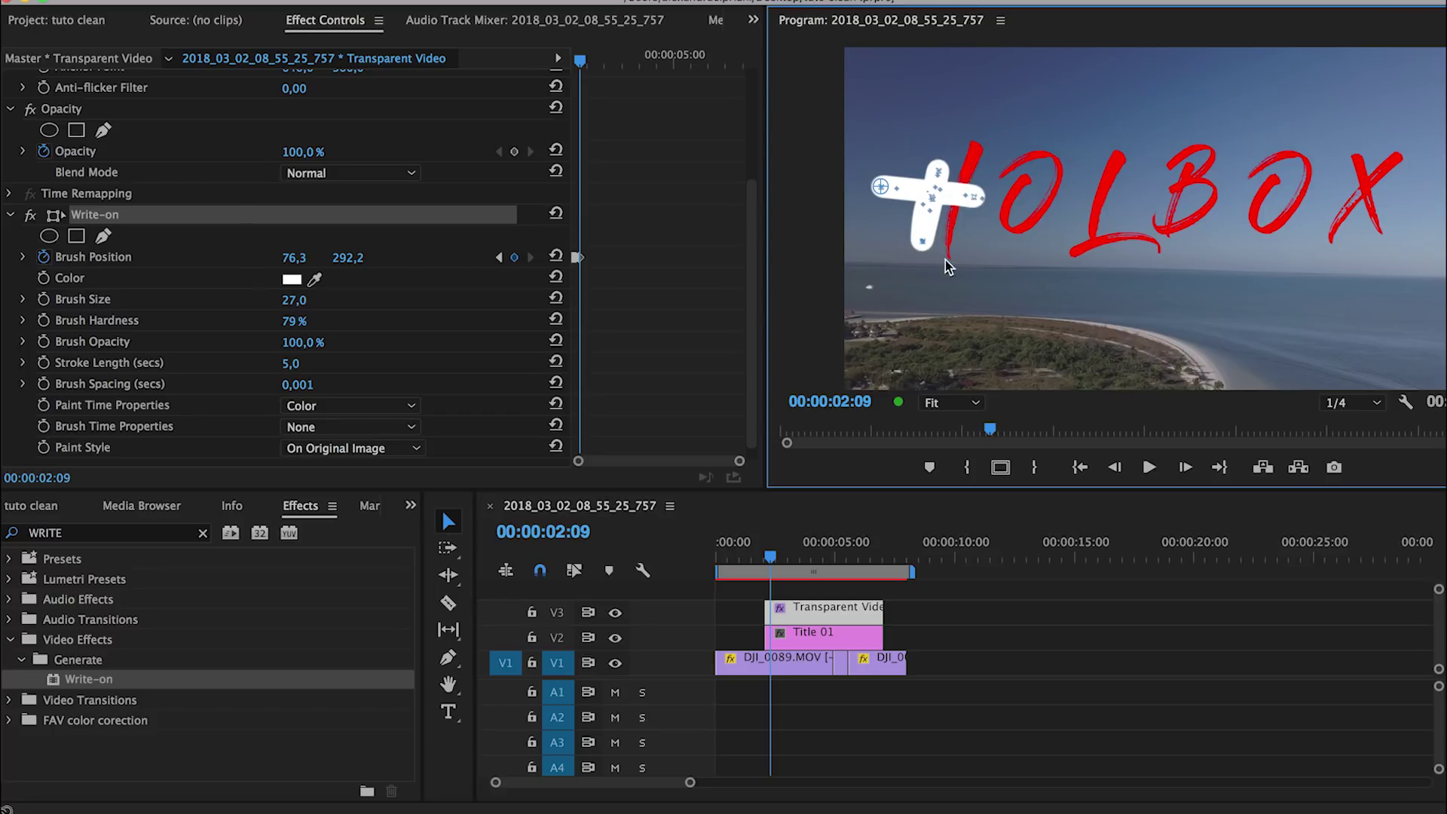
{"action": "key", "text": "ctrl+s"}
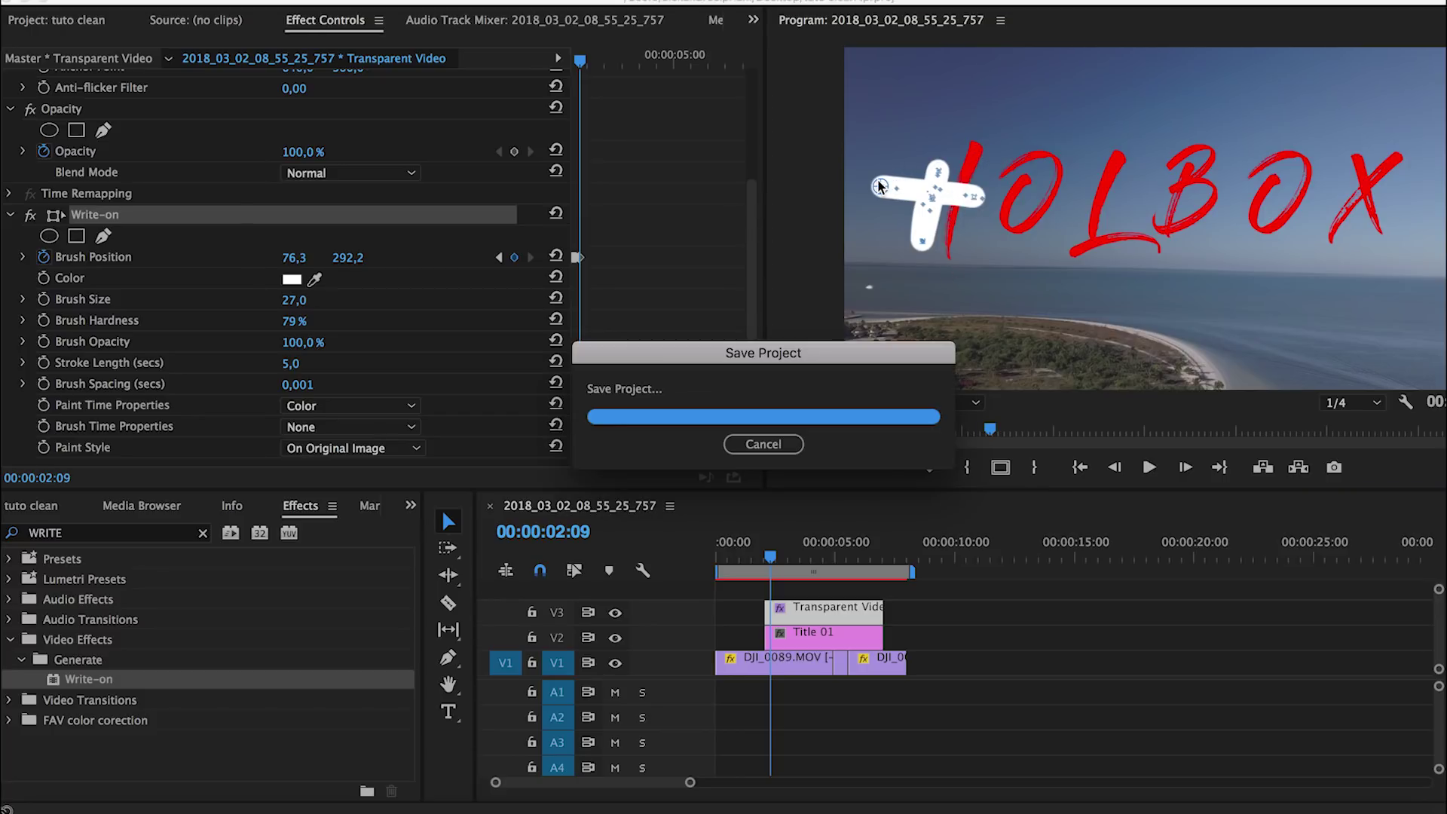
Keyframe the brush to the top of the H's right stem at 00:00:02:10, then down to about 231, 364 at 00:00:02:12
{"action": "mouse_move", "coordinate": [879, 186]}
{"action": "left_mouse_down"}
{"action": "mouse_move", "coordinate": [941, 131]}
{"action": "mouse_move", "coordinate": [887, 190]}
{"action": "mouse_move", "coordinate": [913, 144]}
{"action": "mouse_move", "coordinate": [982, 152]}
{"action": "left_mouse_up"}
{"action": "left_click", "coordinate": [1183, 470]}
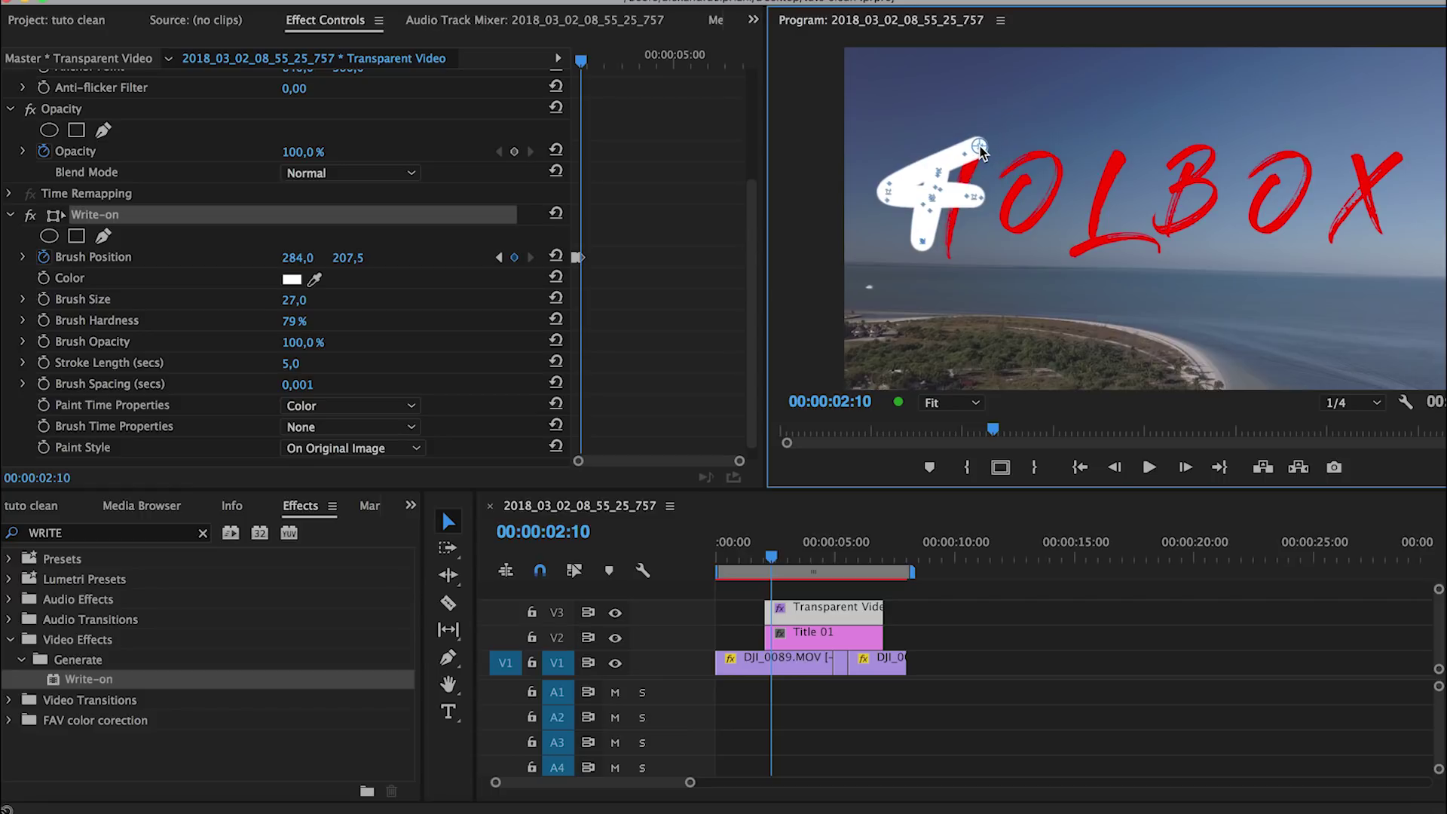
{"action": "key", "text": "Right"}
{"action": "key", "text": "Right"}
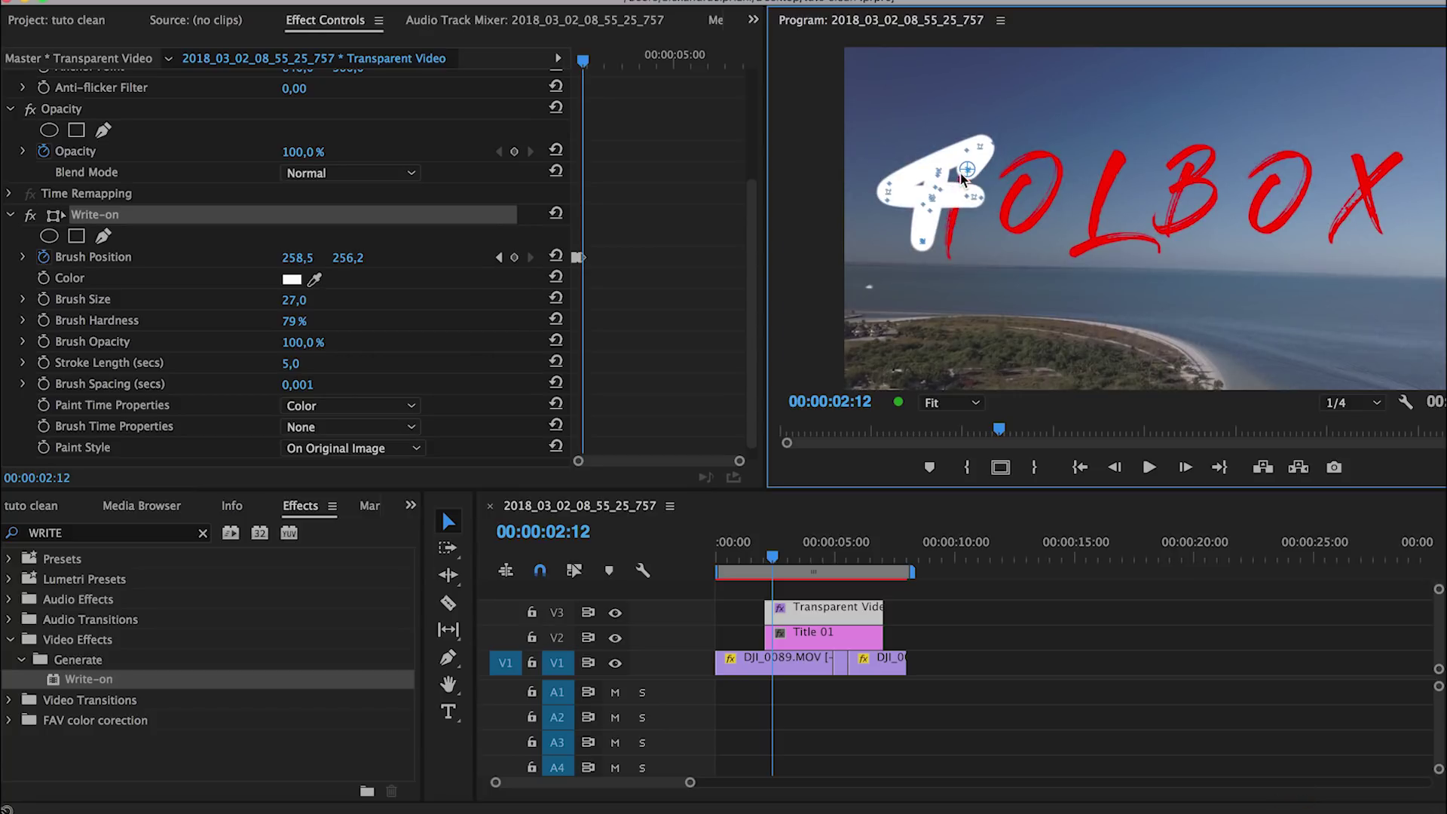
{"action": "mouse_move", "coordinate": [964, 176]}
{"action": "left_mouse_down"}
{"action": "mouse_move", "coordinate": [951, 238]}
{"action": "mouse_move", "coordinate": [954, 222]}
{"action": "left_mouse_up"}
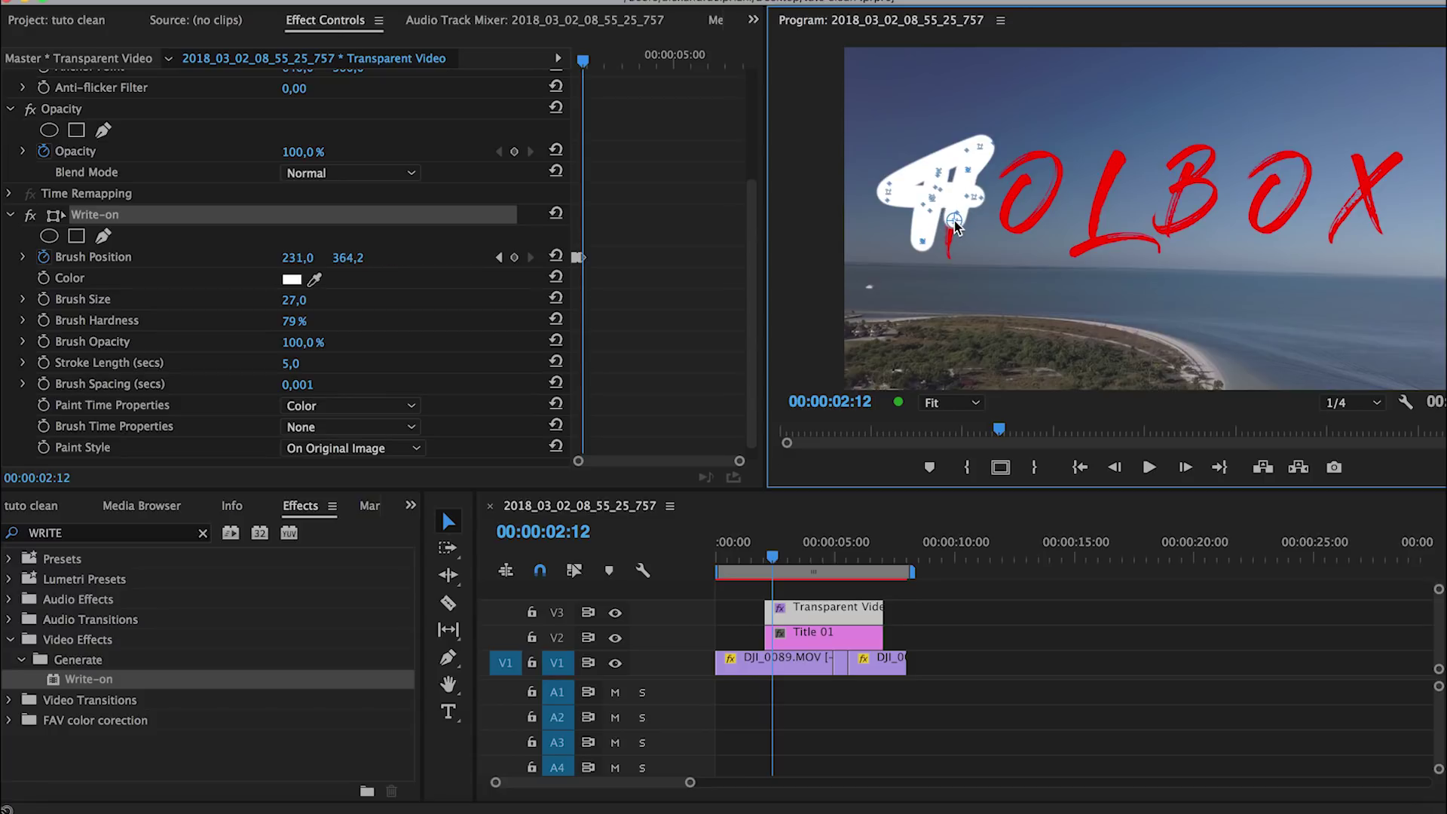
Finish covering the H's right stem and carry the brush up toward the first O, to about 322, 265
{"action": "key", "text": "Right"}
{"action": "mouse_move", "coordinate": [955, 228]}
{"action": "left_mouse_down"}
{"action": "mouse_move", "coordinate": [949, 256]}
{"action": "mouse_move", "coordinate": [976, 228]}
{"action": "mouse_move", "coordinate": [981, 175]}
{"action": "mouse_move", "coordinate": [995, 177]}
{"action": "left_mouse_up"}
{"action": "key", "text": "Right"}
{"action": "left_click", "coordinate": [1185, 468]}
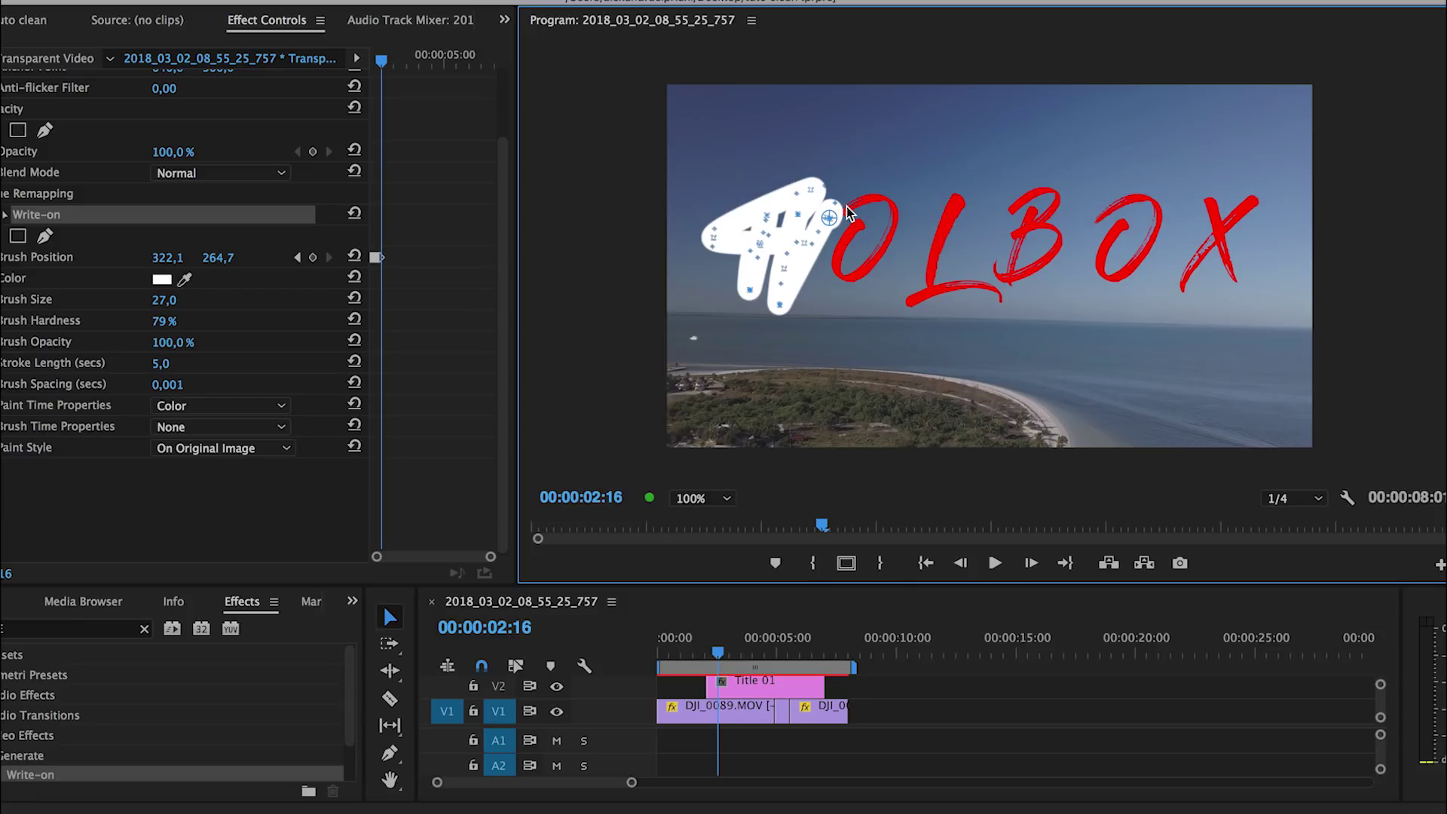
Keyframe the brush over the top of the first O, through about 400, 220 at 00:00:02:16 and 453, 259 at 00:00:02:17
{"action": "left_click", "coordinate": [703, 499]}
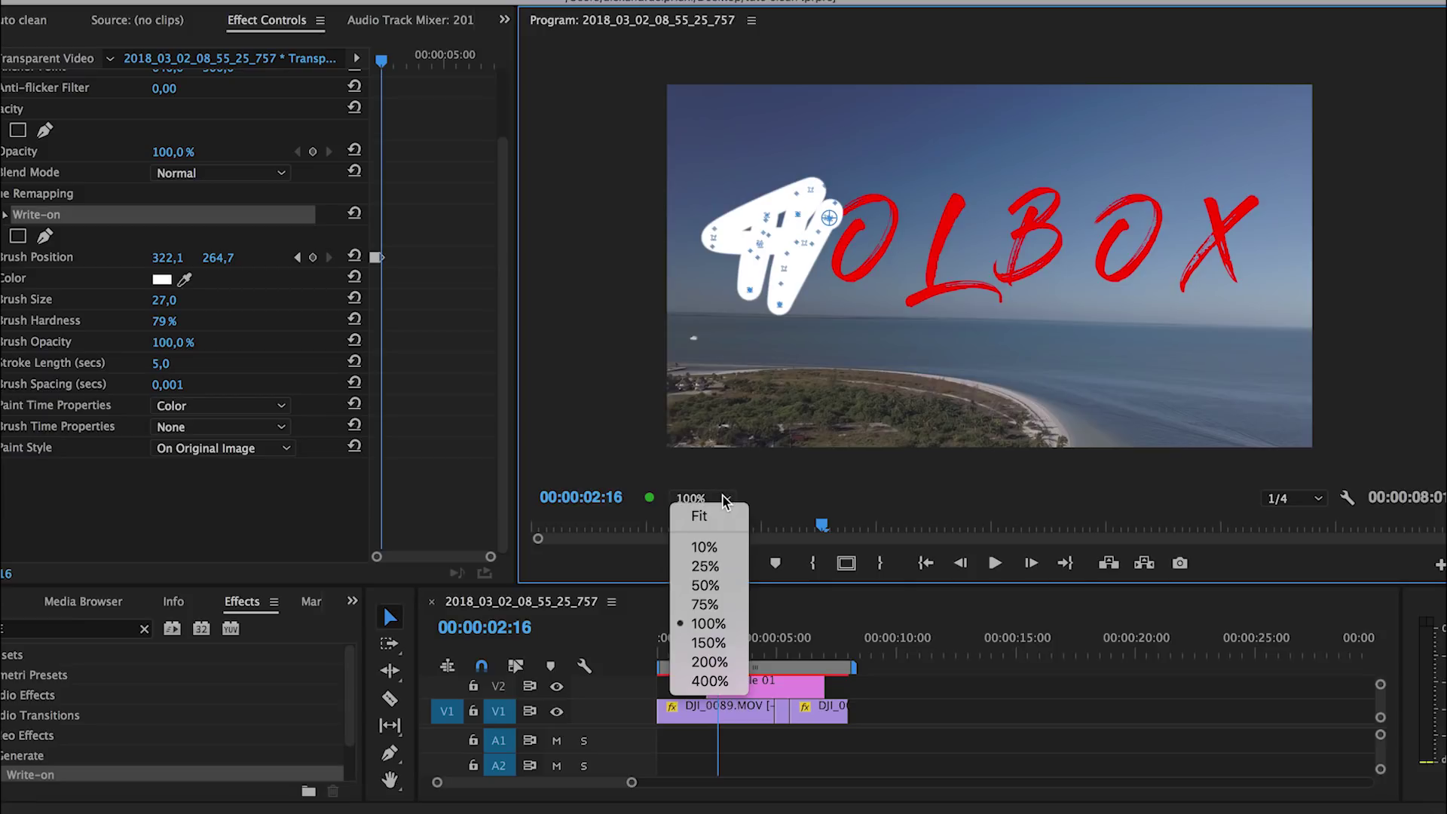
{"action": "left_click", "coordinate": [709, 643]}
{"action": "left_click_drag", "start_coordinate": [749, 195], "coordinate": [809, 166]}
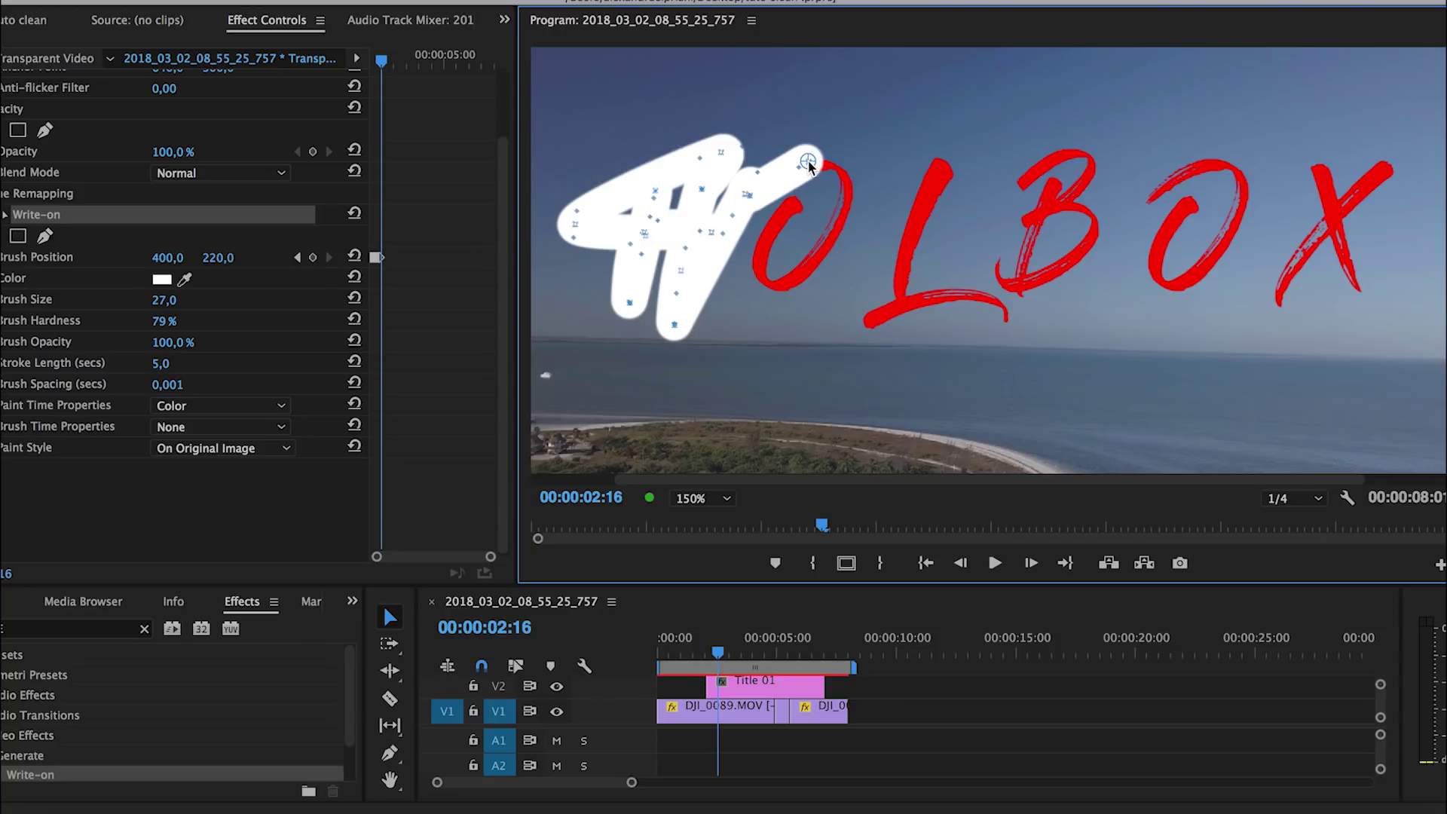
{"action": "left_click", "coordinate": [1031, 563]}
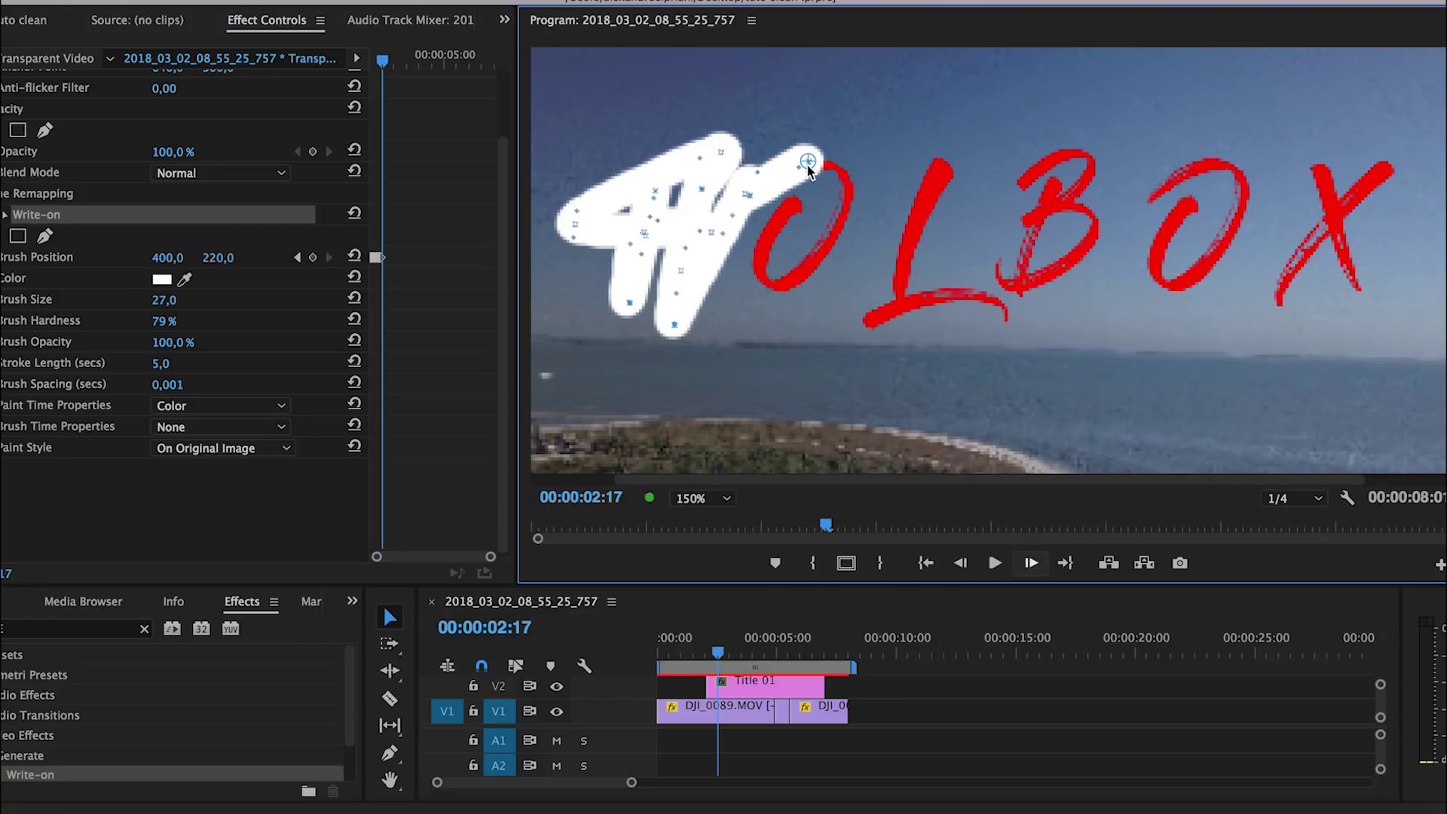
{"action": "mouse_move", "coordinate": [808, 161]}
{"action": "left_mouse_down"}
{"action": "mouse_move", "coordinate": [837, 166]}
{"action": "mouse_move", "coordinate": [857, 199]}
{"action": "left_mouse_up"}
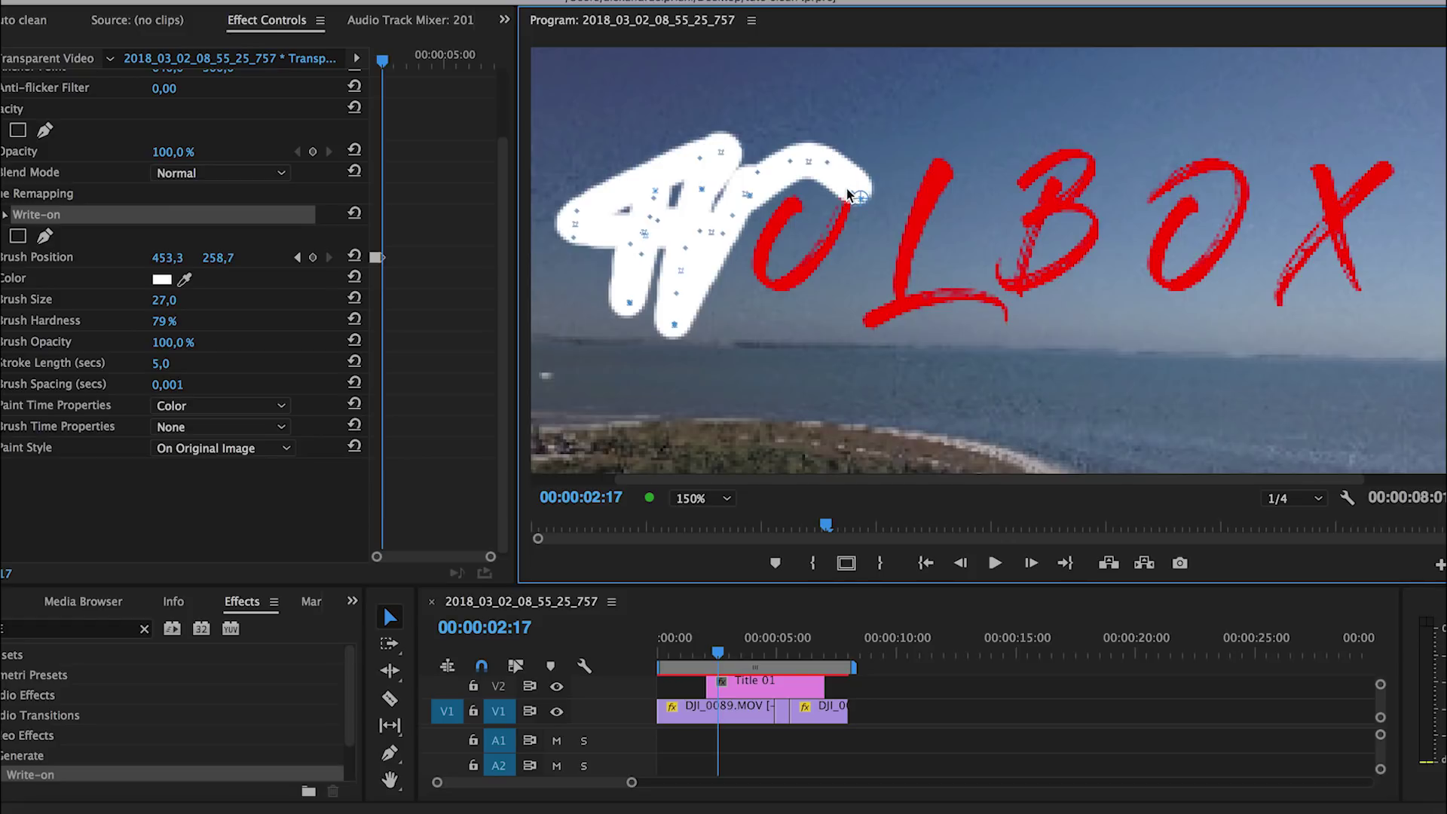
{"action": "left_click_drag", "start_coordinate": [846, 185], "coordinate": [832, 230]}
Keyframe the brush frame by frame around the rest of the first O, along the L and up to the top of the B
{"action": "left_click", "coordinate": [1031, 563]}
{"action": "left_click", "coordinate": [1031, 563]}
{"action": "left_click", "coordinate": [1031, 563]}
{"action": "left_click", "coordinate": [1031, 563]}
{"action": "mouse_move", "coordinate": [758, 267]}
{"action": "left_mouse_down"}
{"action": "mouse_move", "coordinate": [794, 198]}
{"action": "mouse_move", "coordinate": [930, 159]}
{"action": "mouse_move", "coordinate": [950, 171]}
{"action": "mouse_move", "coordinate": [906, 250]}
{"action": "mouse_move", "coordinate": [907, 300]}
{"action": "mouse_move", "coordinate": [903, 283]}
{"action": "mouse_move", "coordinate": [849, 284]}
{"action": "mouse_move", "coordinate": [870, 322]}
{"action": "mouse_move", "coordinate": [918, 294]}
{"action": "mouse_move", "coordinate": [982, 299]}
{"action": "mouse_move", "coordinate": [999, 320]}
{"action": "mouse_move", "coordinate": [965, 256]}
{"action": "mouse_move", "coordinate": [983, 176]}
{"action": "mouse_move", "coordinate": [1094, 153]}
{"action": "mouse_move", "coordinate": [1045, 133]}
{"action": "mouse_move", "coordinate": [1066, 140]}
{"action": "mouse_move", "coordinate": [1060, 109]}
{"action": "left_mouse_up"}
{"action": "left_click", "coordinate": [1030, 563]}
{"action": "left_click", "coordinate": [1032, 564]}
{"action": "left_click", "coordinate": [1031, 563]}
{"action": "left_click", "coordinate": [1031, 563]}
{"action": "left_click", "coordinate": [1031, 563]}
{"action": "key", "text": "Right"}
{"action": "key", "text": "Right"}
{"action": "key", "text": "Right"}
{"action": "key", "text": "Right"}
{"action": "key", "text": "Right"}
{"action": "key", "text": "Right"}
{"action": "key", "text": "Right"}
{"action": "left_click", "coordinate": [1031, 563]}
{"action": "left_click", "coordinate": [1031, 564]}
{"action": "left_click", "coordinate": [1031, 563]}
{"action": "left_click", "coordinate": [1030, 563]}
Keyframe the brush over the B and across the top of the second O, reaching about 973, 267 at 00:00:03:29
{"action": "mouse_move", "coordinate": [1059, 109]}
{"action": "left_mouse_down"}
{"action": "mouse_move", "coordinate": [1023, 106]}
{"action": "mouse_move", "coordinate": [984, 193]}
{"action": "mouse_move", "coordinate": [1025, 220]}
{"action": "mouse_move", "coordinate": [1078, 207]}
{"action": "mouse_move", "coordinate": [1096, 229]}
{"action": "mouse_move", "coordinate": [1044, 281]}
{"action": "mouse_move", "coordinate": [1001, 279]}
{"action": "mouse_move", "coordinate": [1030, 158]}
{"action": "mouse_move", "coordinate": [1055, 178]}
{"action": "mouse_move", "coordinate": [1011, 297]}
{"action": "mouse_move", "coordinate": [1151, 197]}
{"action": "left_mouse_up"}
{"action": "key", "text": "Right"}
{"action": "key", "text": "Right"}
{"action": "key", "text": "Right"}
{"action": "key", "text": "Right"}
{"action": "key", "text": "Right"}
{"action": "key", "text": "Right"}
{"action": "key", "text": "Right"}
{"action": "key", "text": "Right"}
{"action": "key", "text": "Right"}
{"action": "key", "text": "Right"}
{"action": "key", "text": "Right"}
{"action": "mouse_move", "coordinate": [1150, 196]}
{"action": "left_mouse_down"}
{"action": "mouse_move", "coordinate": [1220, 150]}
{"action": "mouse_move", "coordinate": [1242, 197]}
{"action": "left_mouse_up"}
{"action": "key", "text": "Right"}
{"action": "key", "text": "Right"}
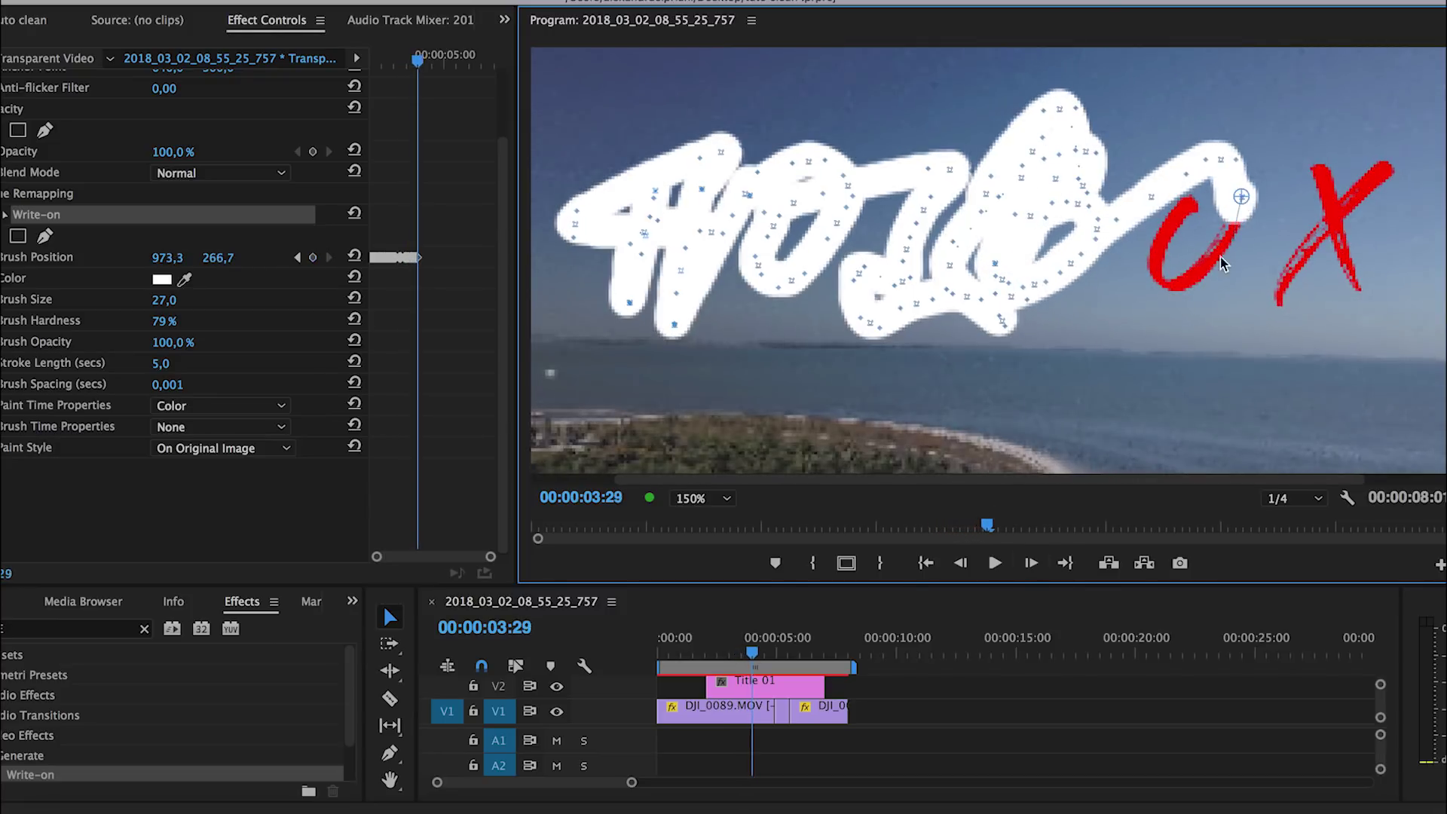
Keyframe the brush around the rest of the second O and over to the X, reaching about 1081, 233 at 00:00:04:05
{"action": "left_click_drag", "start_coordinate": [1176, 284], "coordinate": [1185, 283]}
{"action": "key", "text": "Right"}
{"action": "key", "text": "Right"}
{"action": "mouse_move", "coordinate": [1185, 284]}
{"action": "left_mouse_down"}
{"action": "mouse_move", "coordinate": [1154, 261]}
{"action": "mouse_move", "coordinate": [1167, 233]}
{"action": "left_mouse_up"}
{"action": "key", "text": "Right"}
{"action": "left_click_drag", "start_coordinate": [1167, 233], "coordinate": [1192, 205]}
{"action": "key", "text": "Right"}
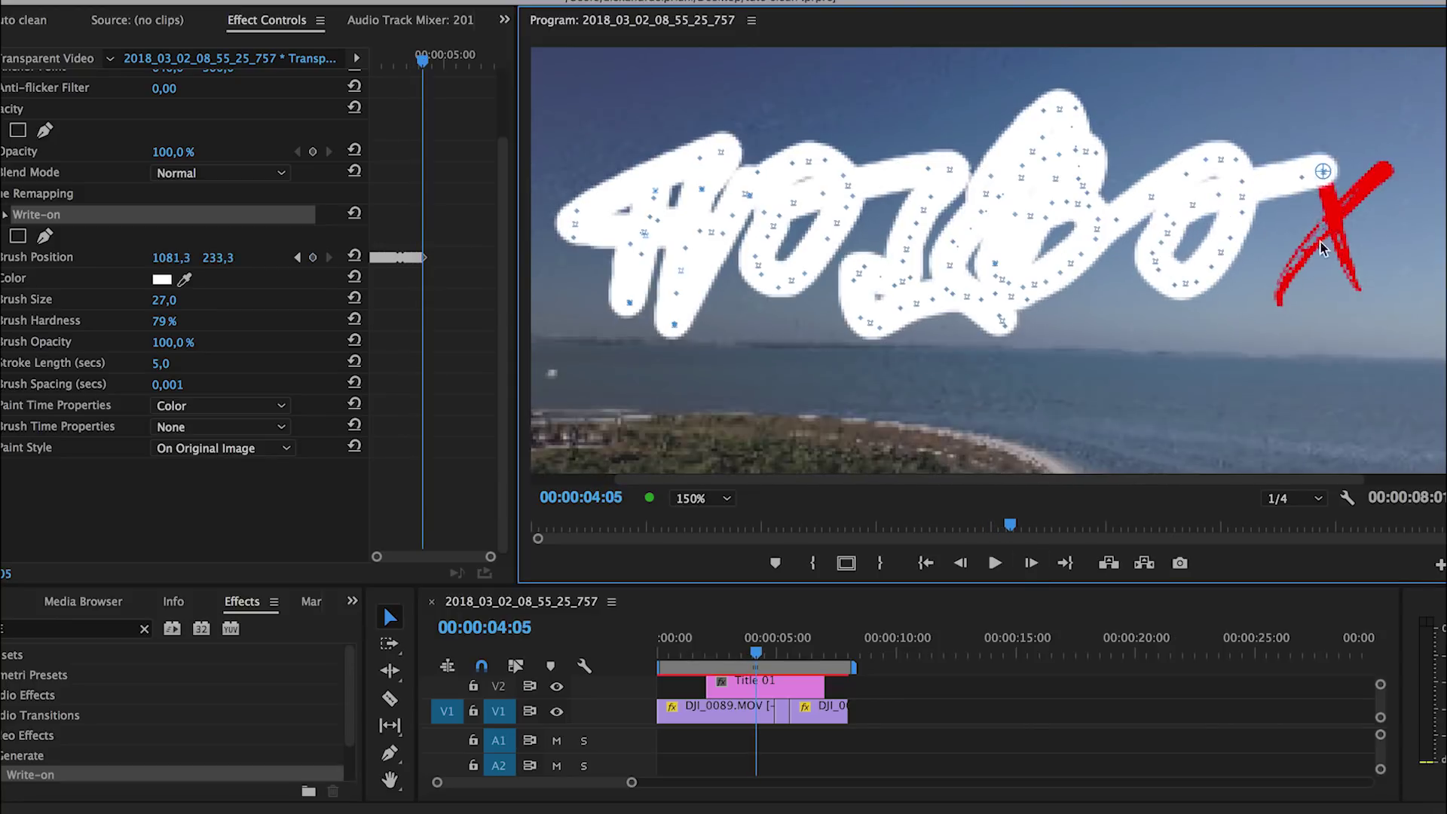
Keyframe the brush along both strokes of the X, ending at about 1021, 407 at 00:00:04:10
{"action": "key", "text": "Right"}
{"action": "mouse_move", "coordinate": [1322, 194]}
{"action": "left_mouse_down"}
{"action": "mouse_move", "coordinate": [1318, 181]}
{"action": "mouse_move", "coordinate": [1368, 304]}
{"action": "mouse_move", "coordinate": [1437, 161]}
{"action": "left_mouse_up"}
{"action": "key", "text": "Right"}
{"action": "left_click", "coordinate": [1032, 564]}
{"action": "mouse_move", "coordinate": [1437, 161]}
{"action": "left_mouse_down"}
{"action": "mouse_move", "coordinate": [1376, 178]}
{"action": "mouse_move", "coordinate": [1308, 241]}
{"action": "mouse_move", "coordinate": [1277, 302]}
{"action": "left_mouse_up"}
{"action": "left_click", "coordinate": [1033, 563]}
{"action": "left_click", "coordinate": [1035, 564]}
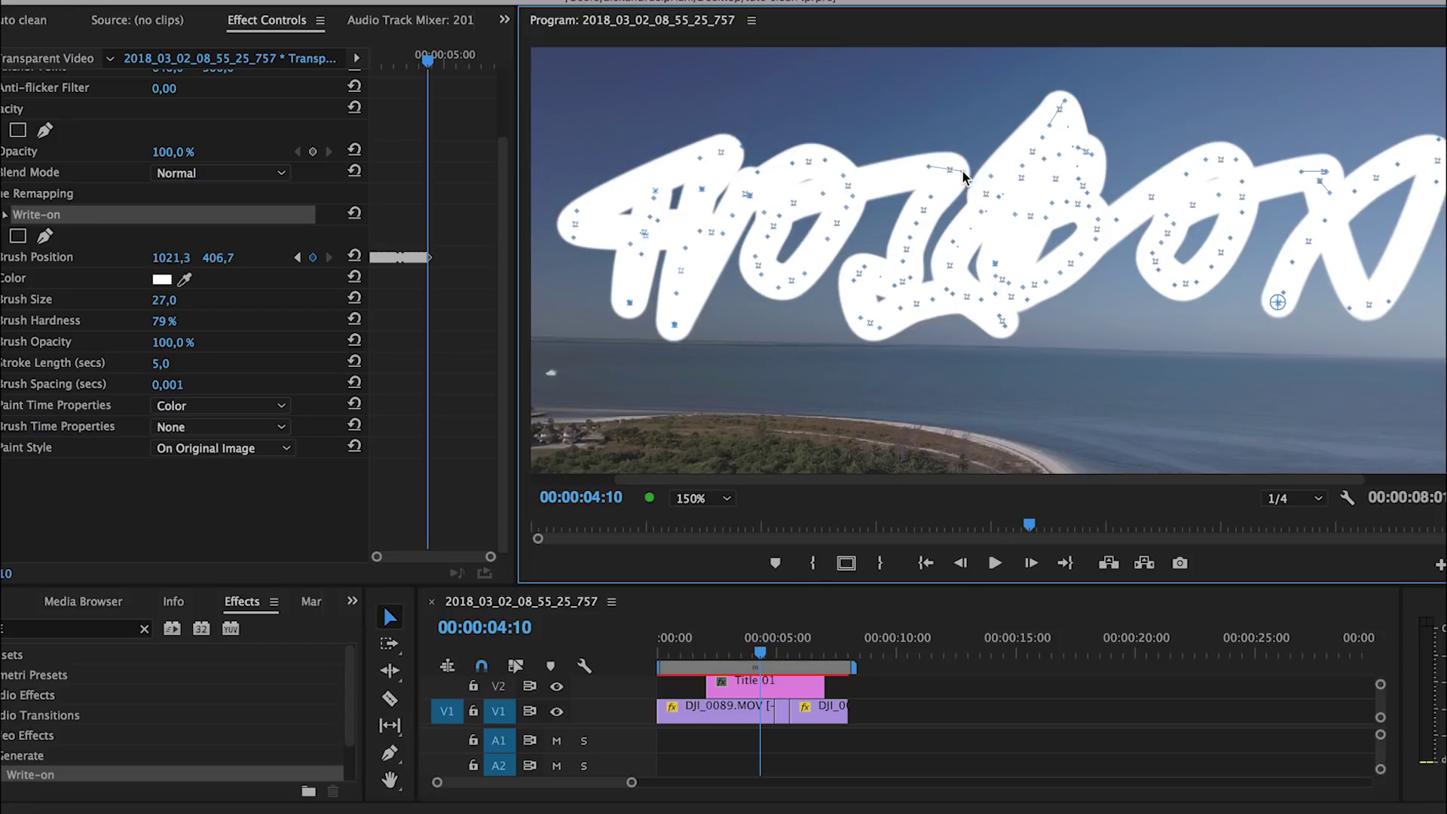
Find the Track Matte Key effect and apply it to the Title 01 clip on V2
{"action": "key", "text": "minus"}
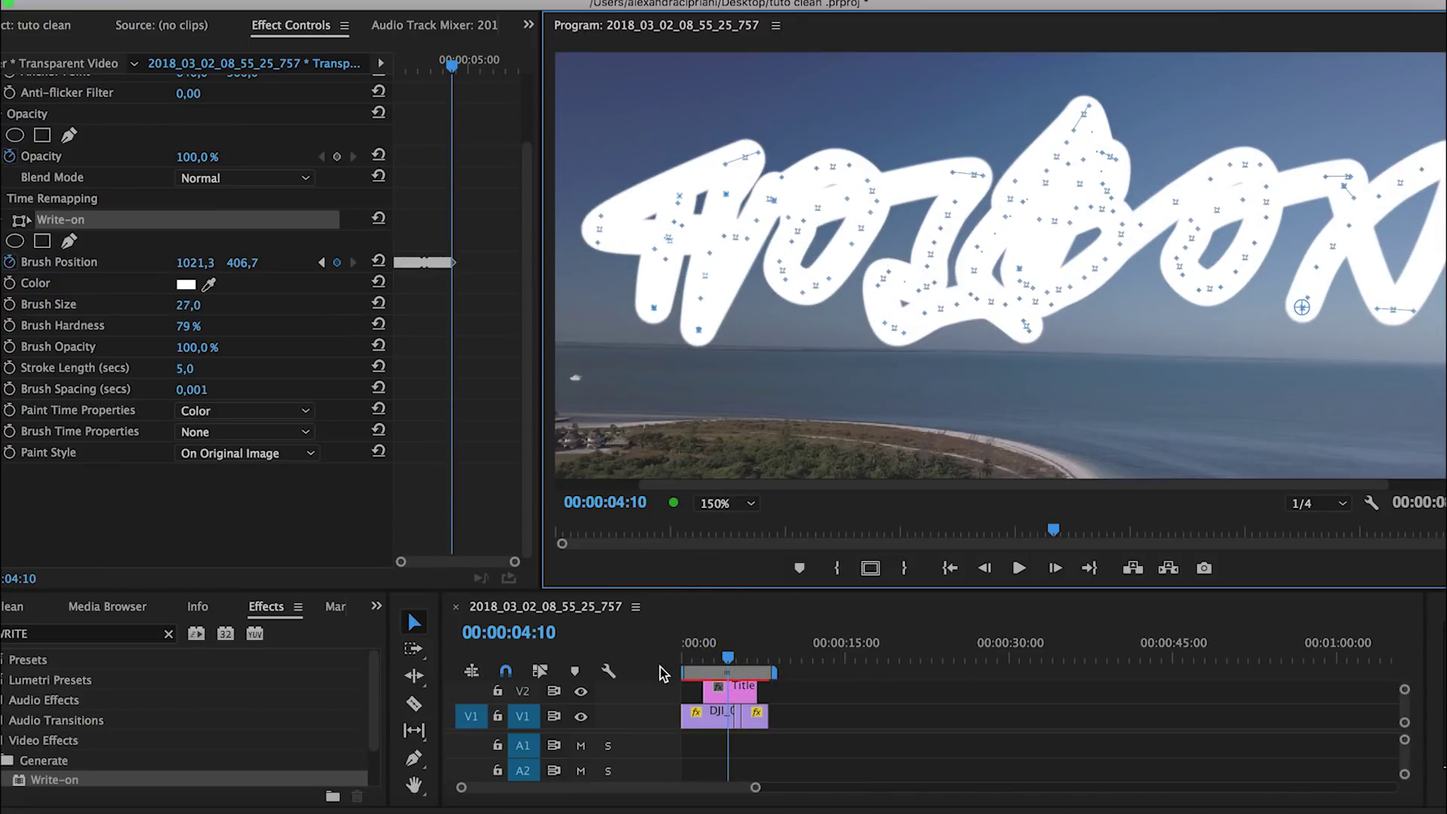
{"action": "left_click", "coordinate": [750, 503]}
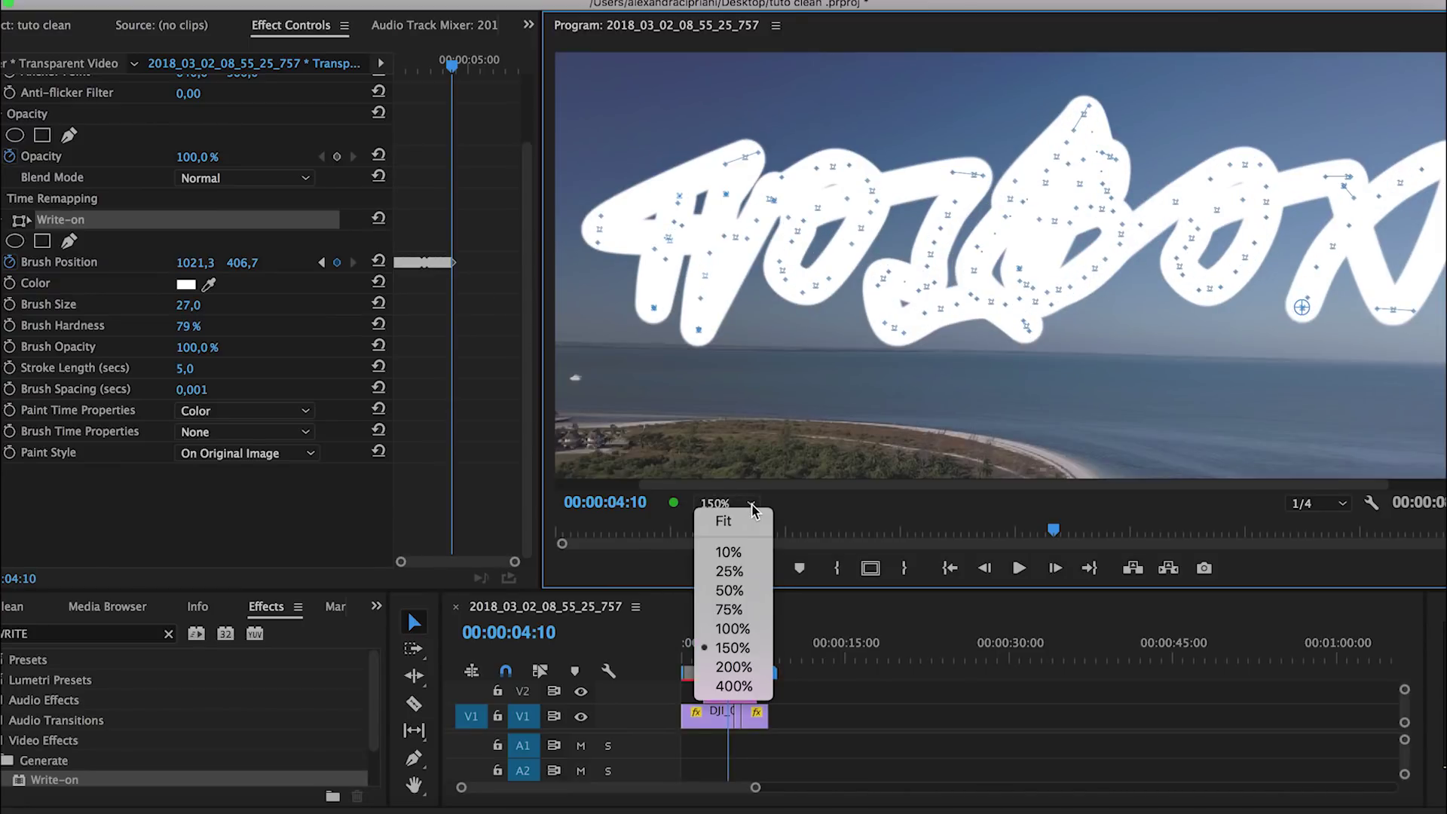
{"action": "left_click", "coordinate": [729, 629]}
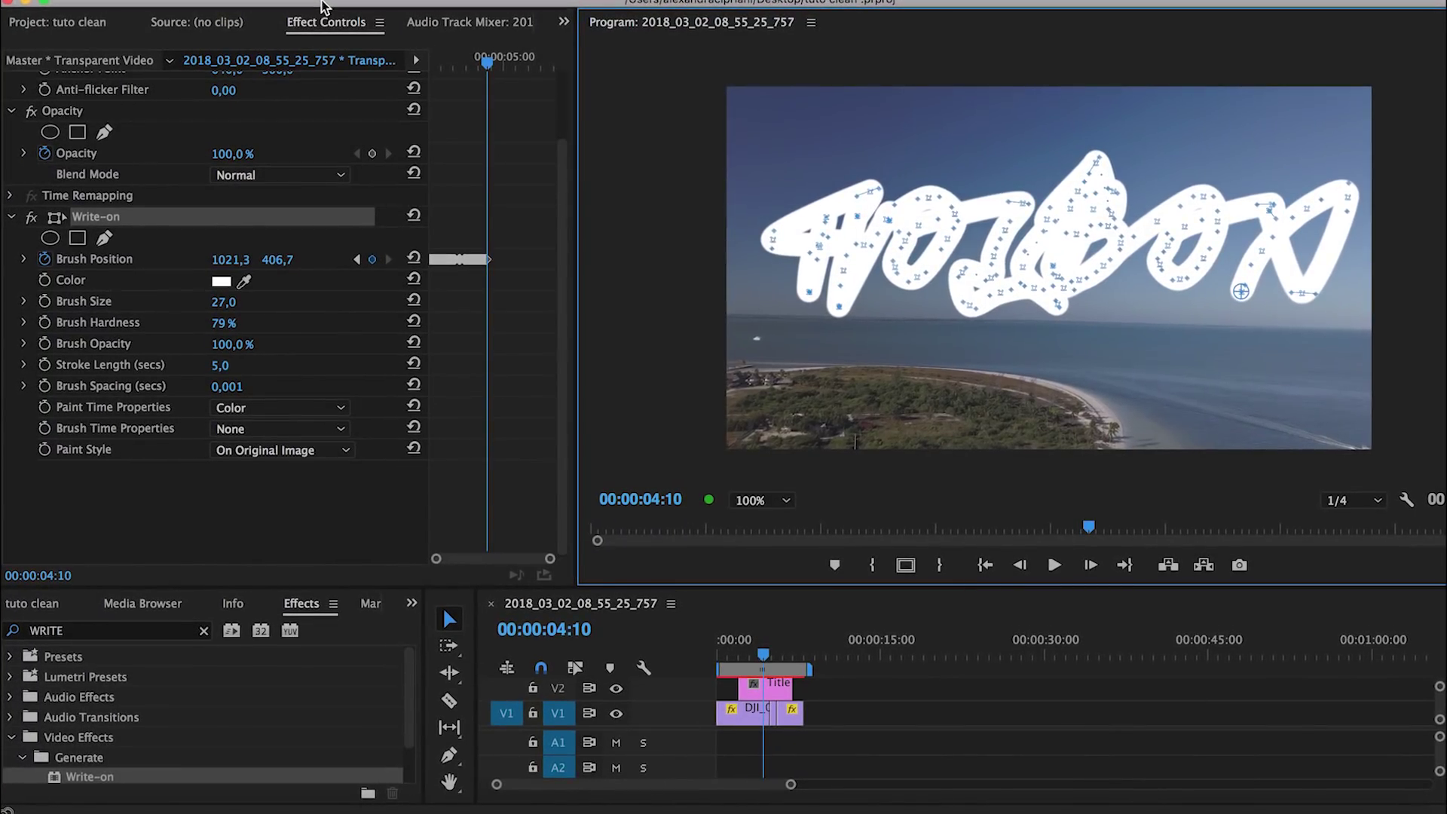
{"action": "left_click", "coordinate": [184, 611]}
{"action": "double_click", "coordinate": [116, 635]}
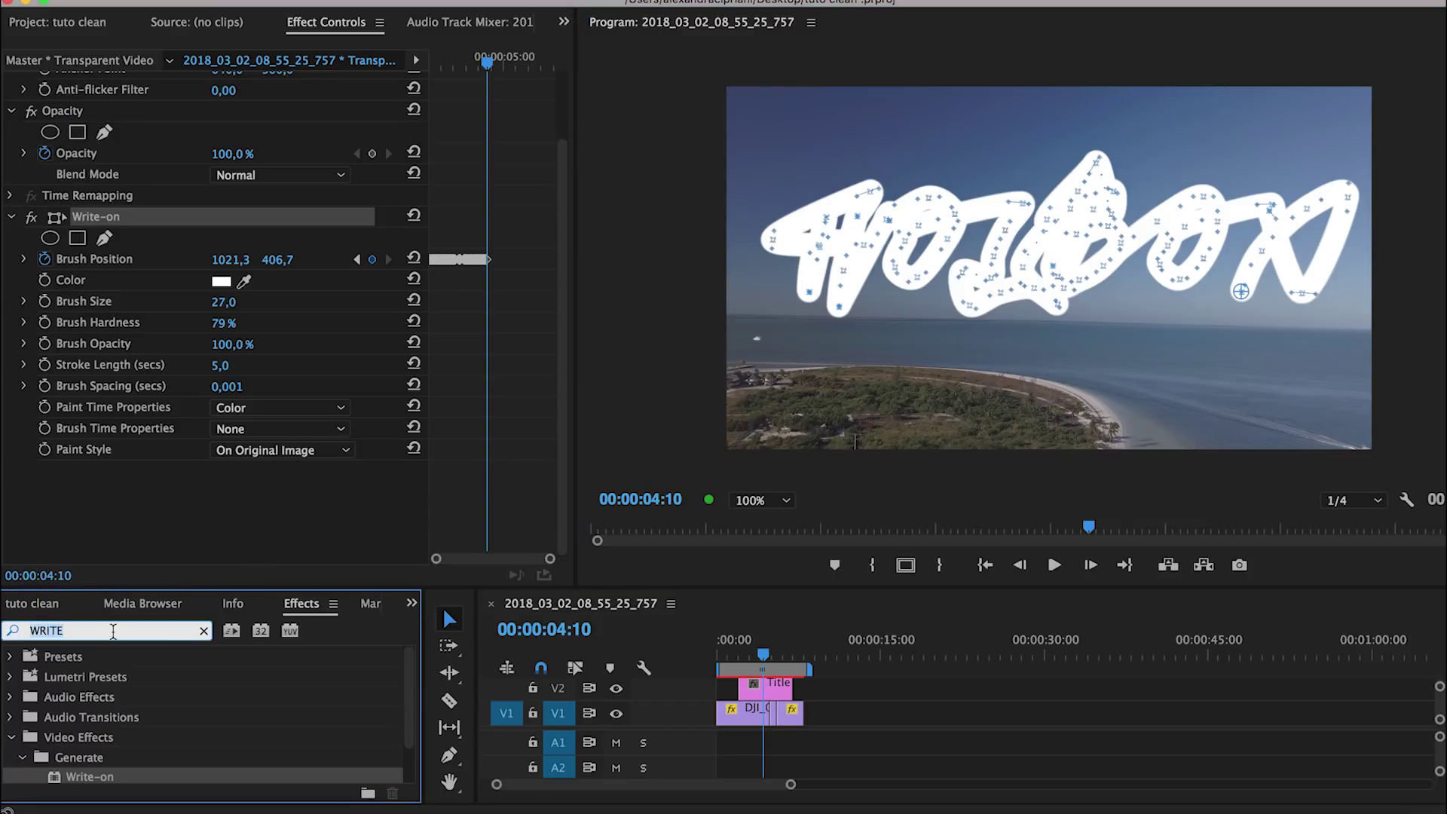
{"action": "type", "text": "TRACK"}
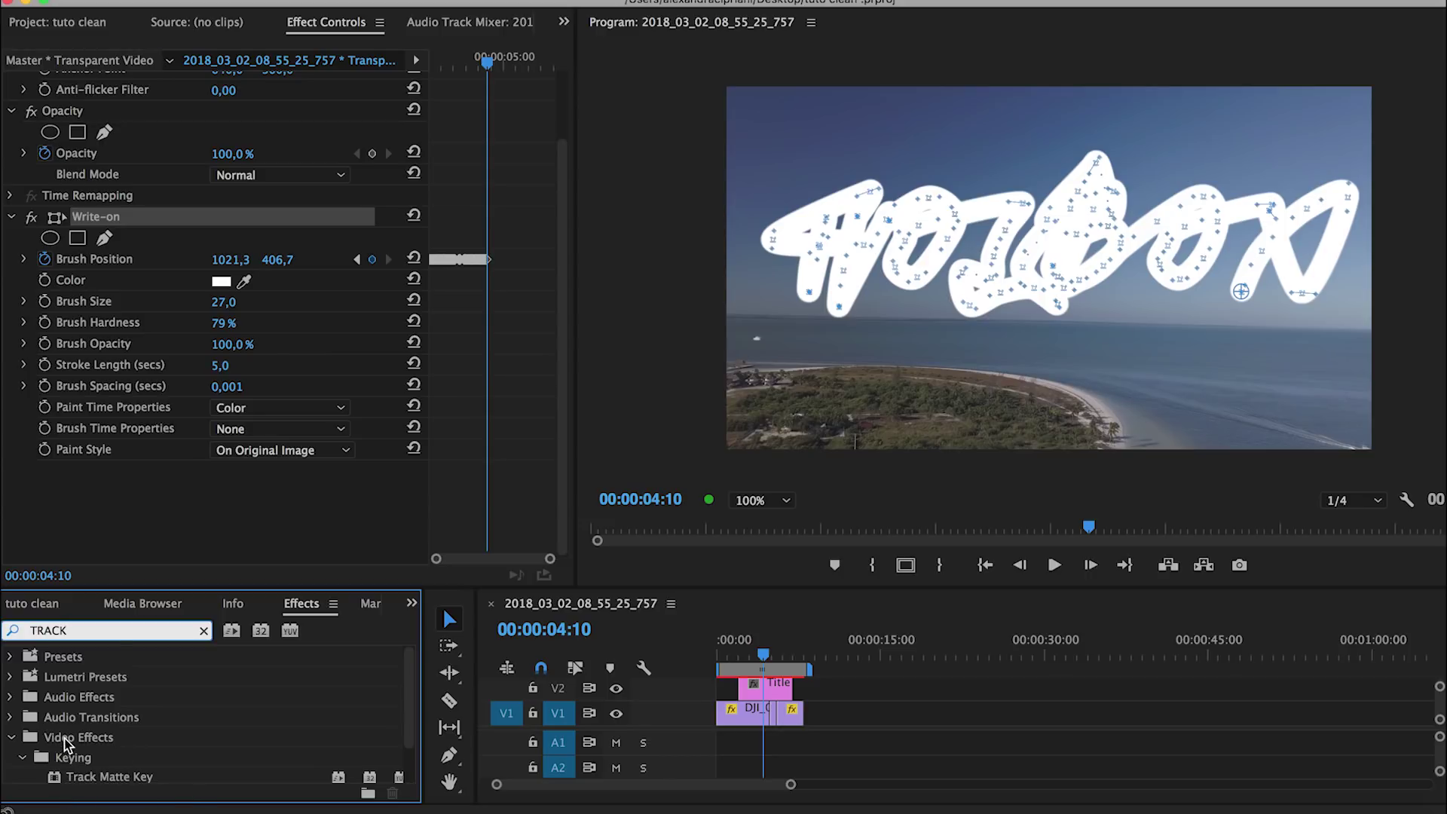
{"action": "left_click_drag", "start_coordinate": [75, 782], "coordinate": [767, 690]}
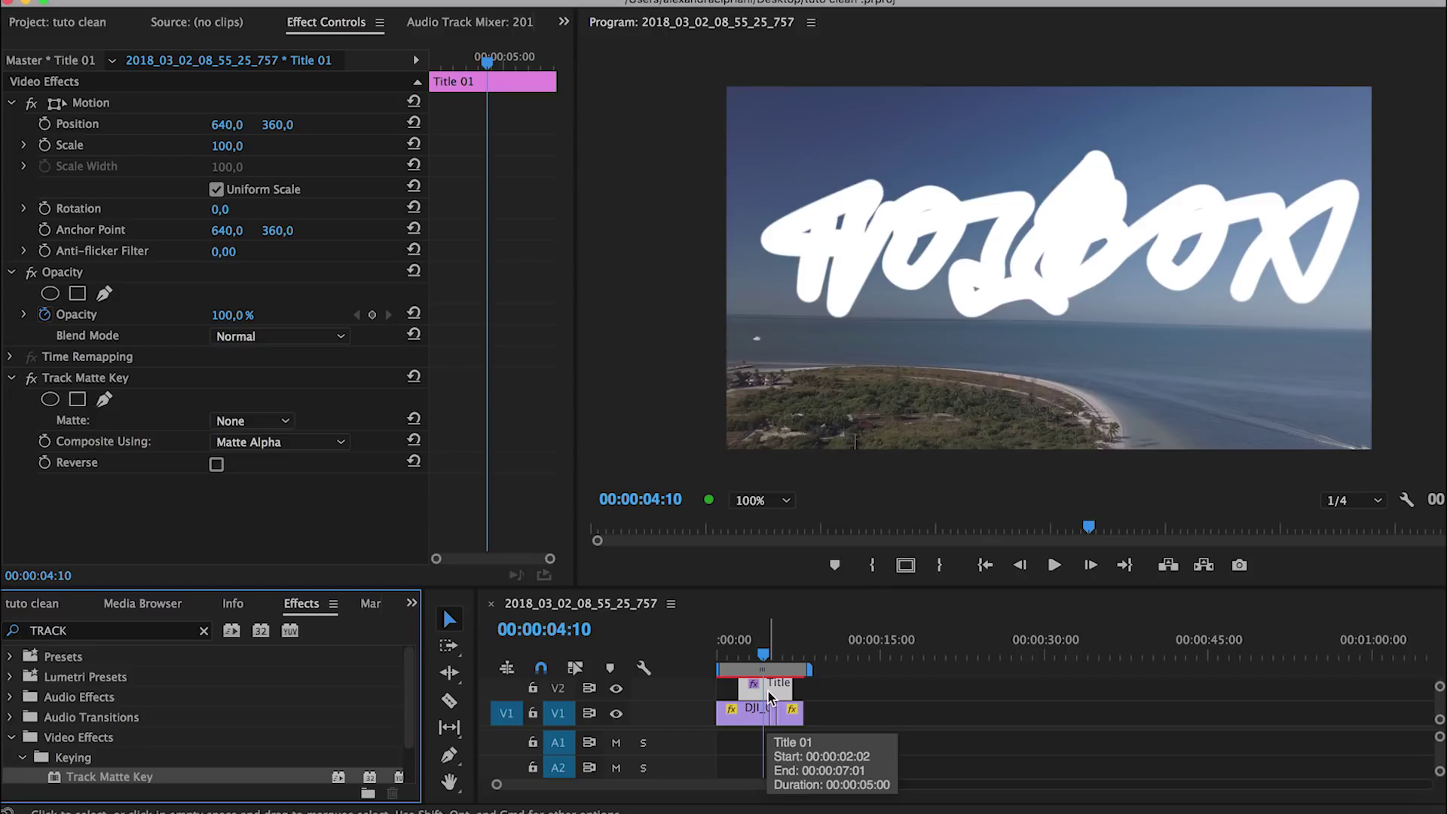
Set the Track Matte Key's matte on the Title 01 clip to Video 3
{"action": "left_click", "coordinate": [272, 423]}
{"action": "left_click", "coordinate": [285, 423]}
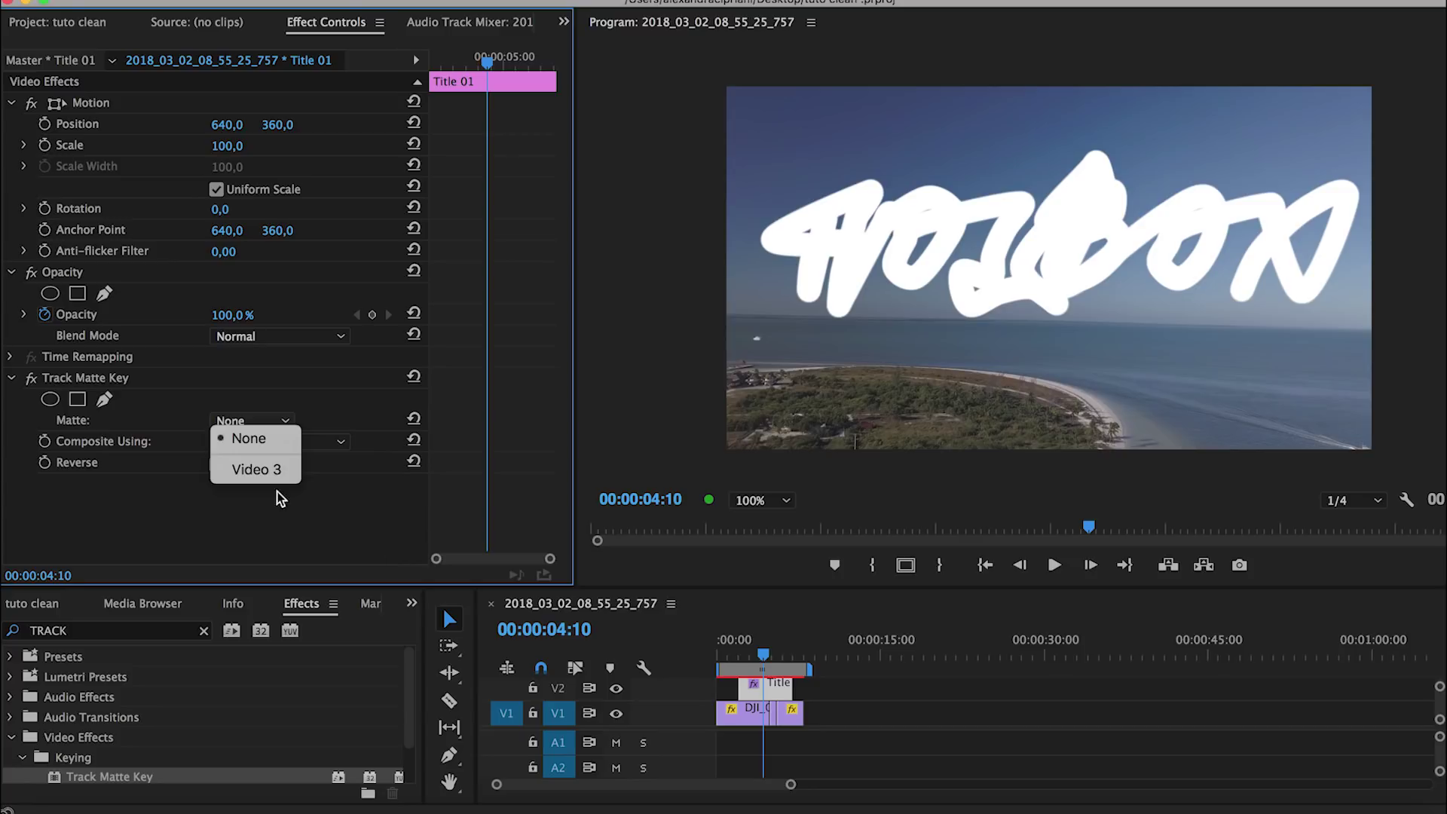
{"action": "left_click", "coordinate": [256, 470]}
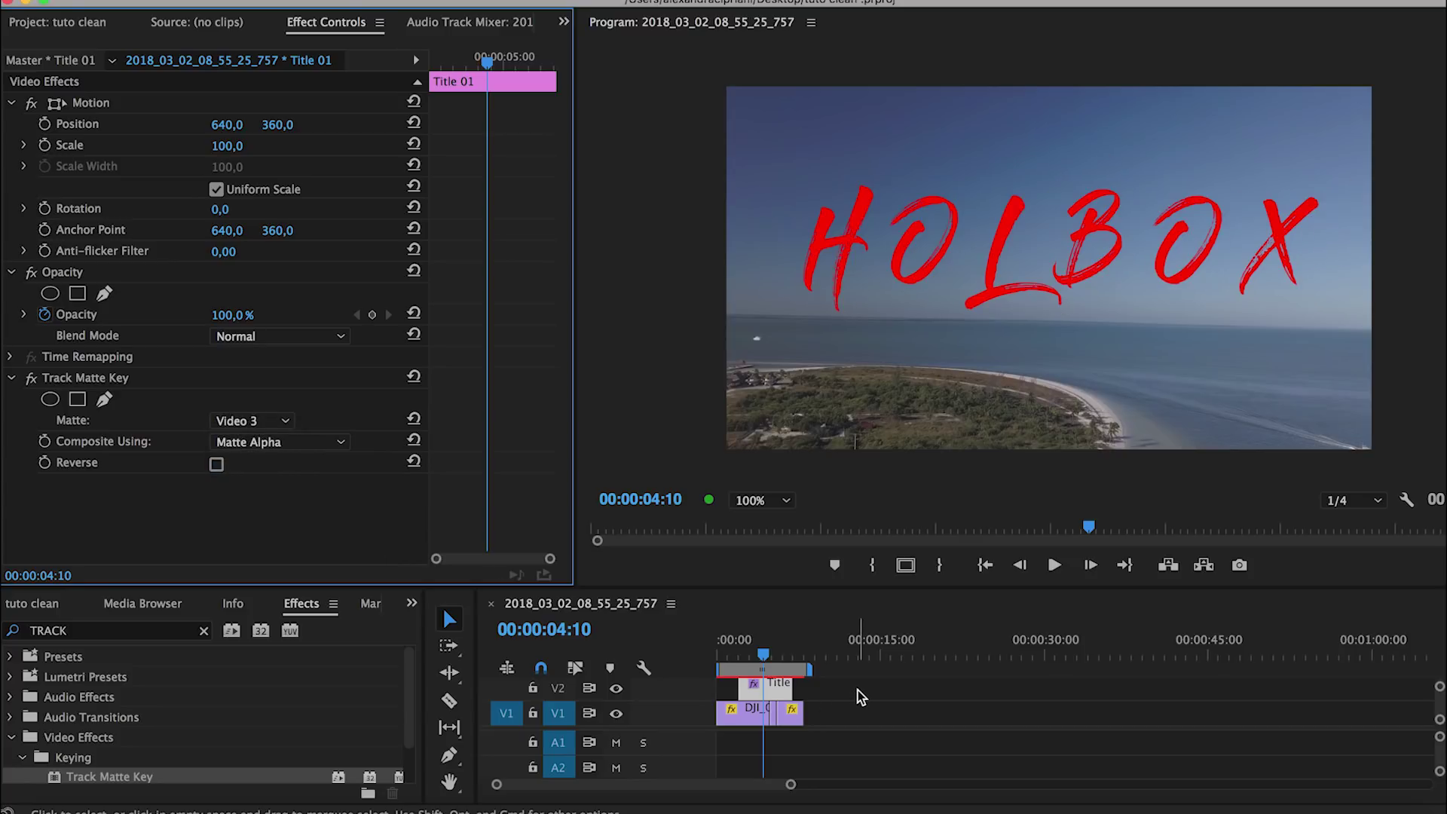
{"action": "scroll", "coordinate": [859, 696], "scroll_direction": "up", "scroll_amount": 2}
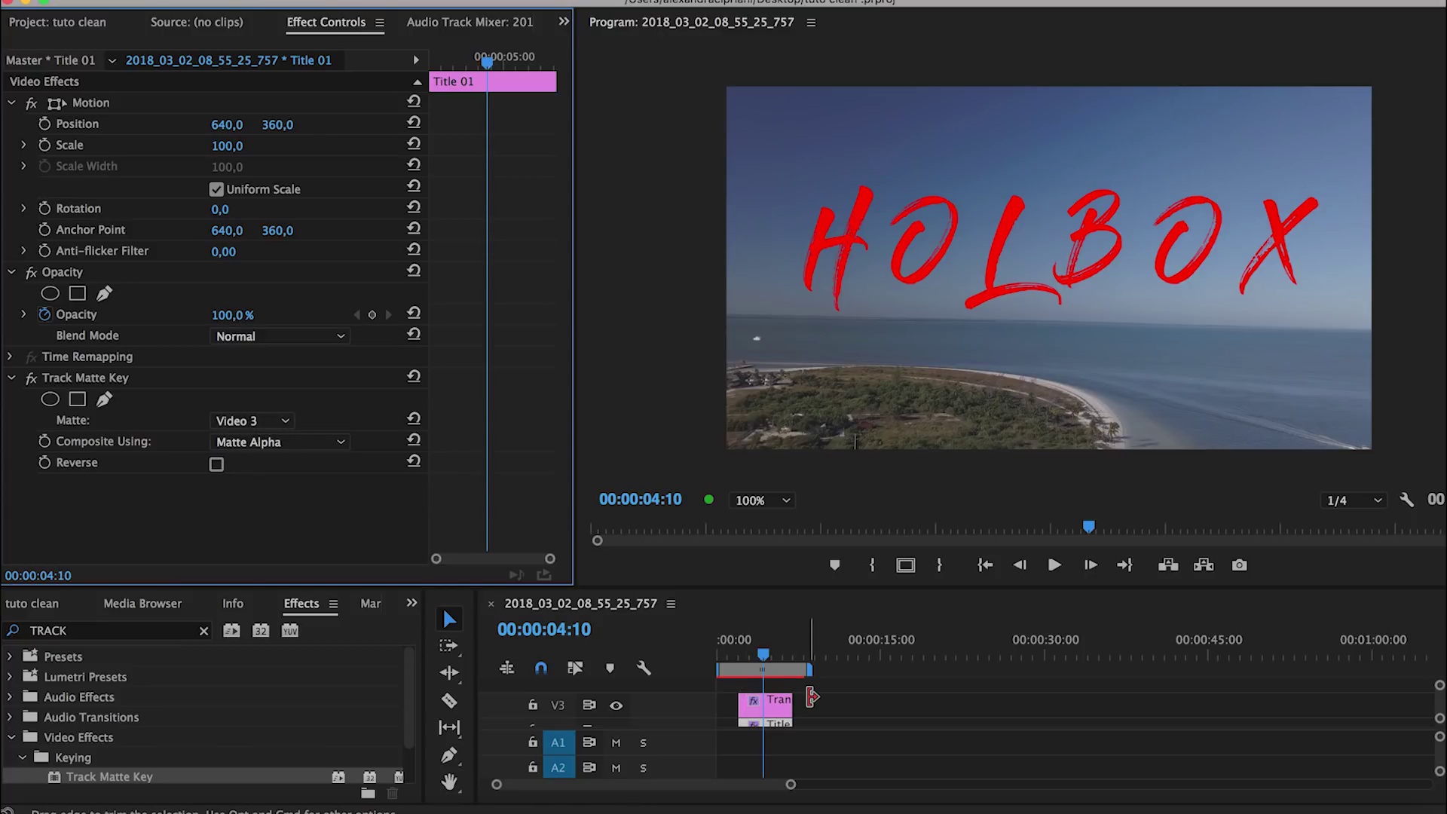
{"action": "scroll", "coordinate": [811, 697], "scroll_direction": "down", "scroll_amount": 2}
Switch the Track Matte Key's matte to None and back to Video 3
{"action": "left_click", "coordinate": [286, 420]}
{"action": "left_click", "coordinate": [273, 442]}
{"action": "left_click", "coordinate": [286, 422]}
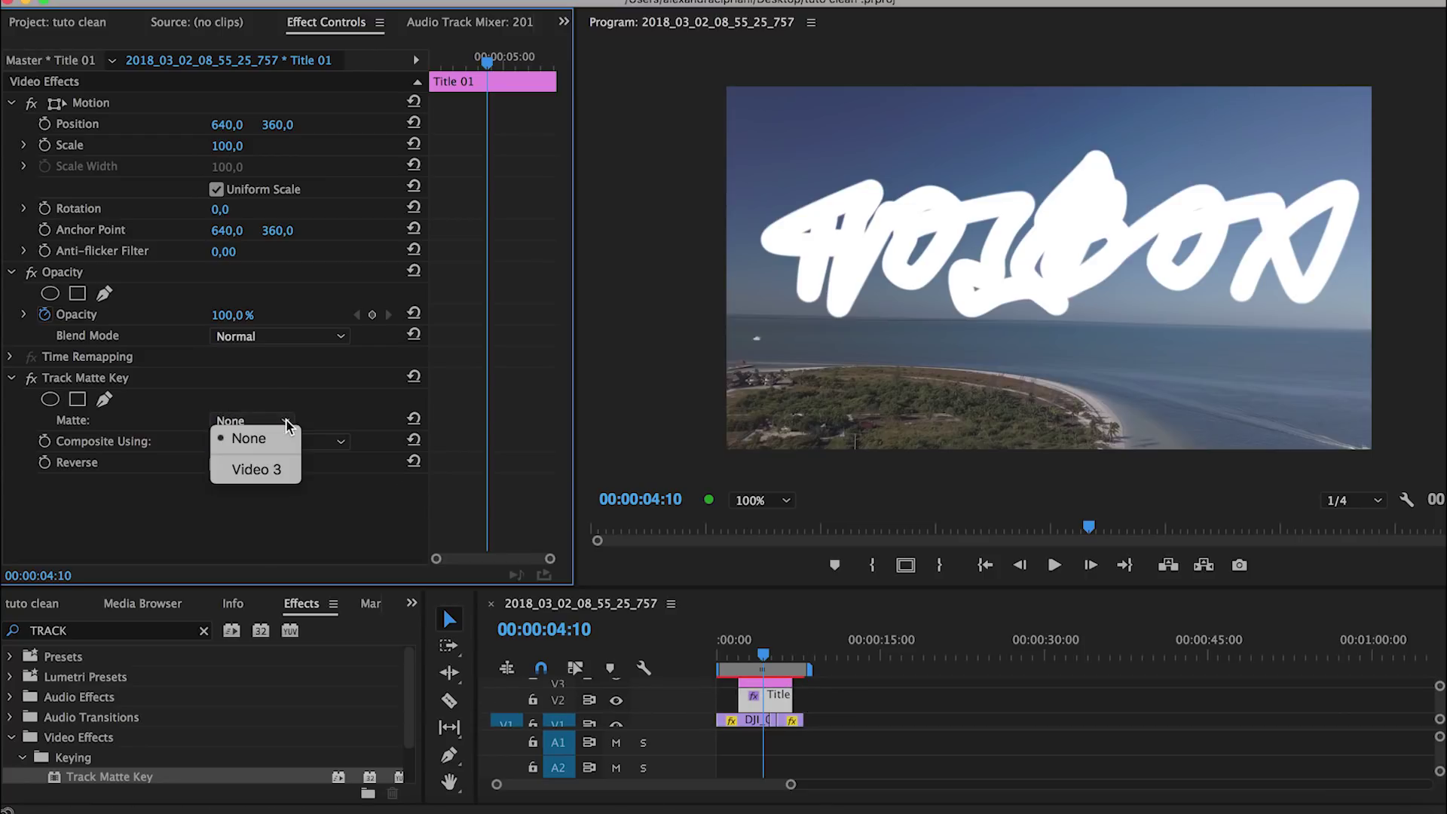
{"action": "left_click", "coordinate": [279, 471]}
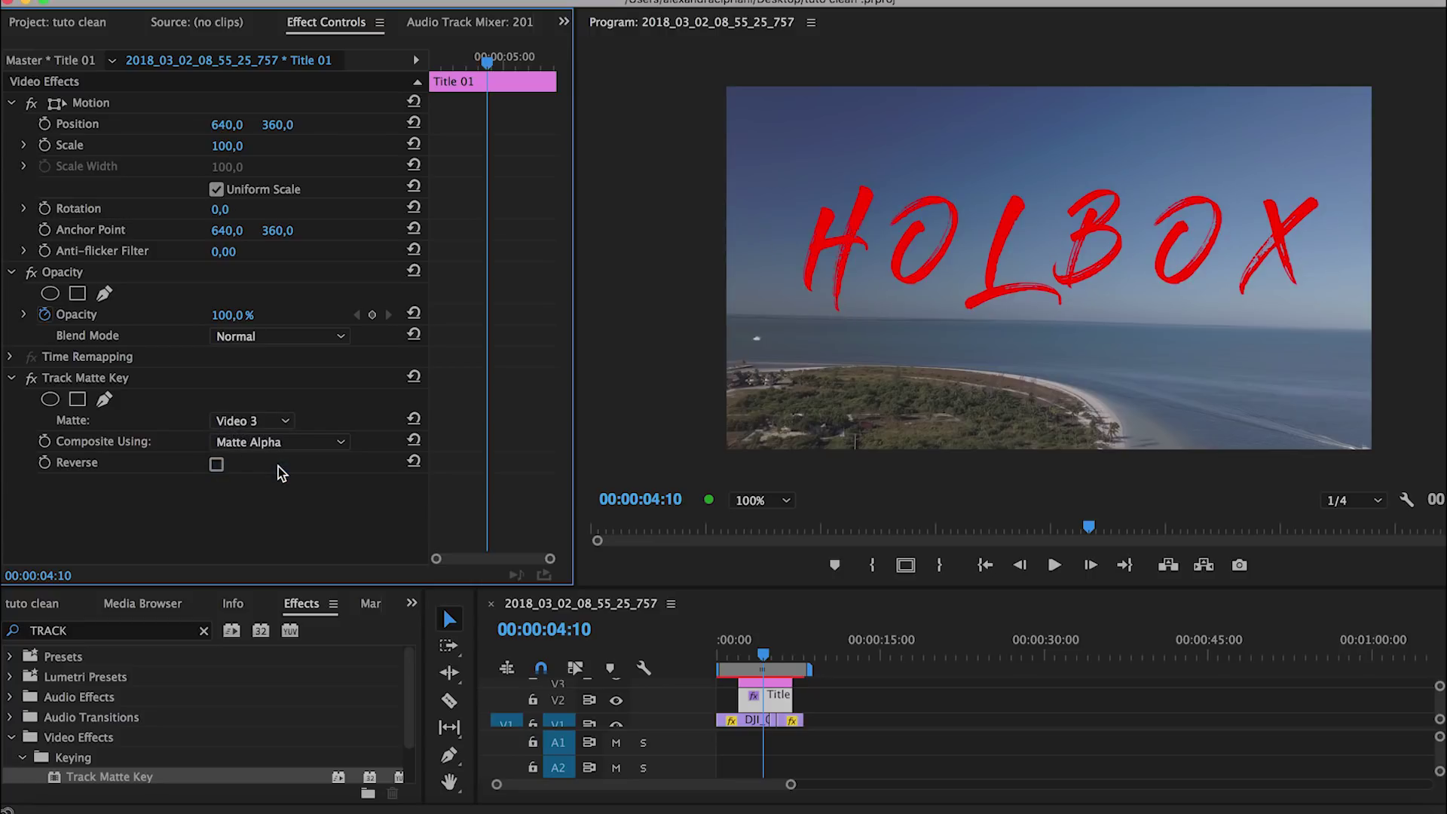
Return the playhead to just before the end of the title's opening moments to check the matted reveal
{"action": "scroll", "coordinate": [852, 704], "scroll_direction": "up", "scroll_amount": 2}
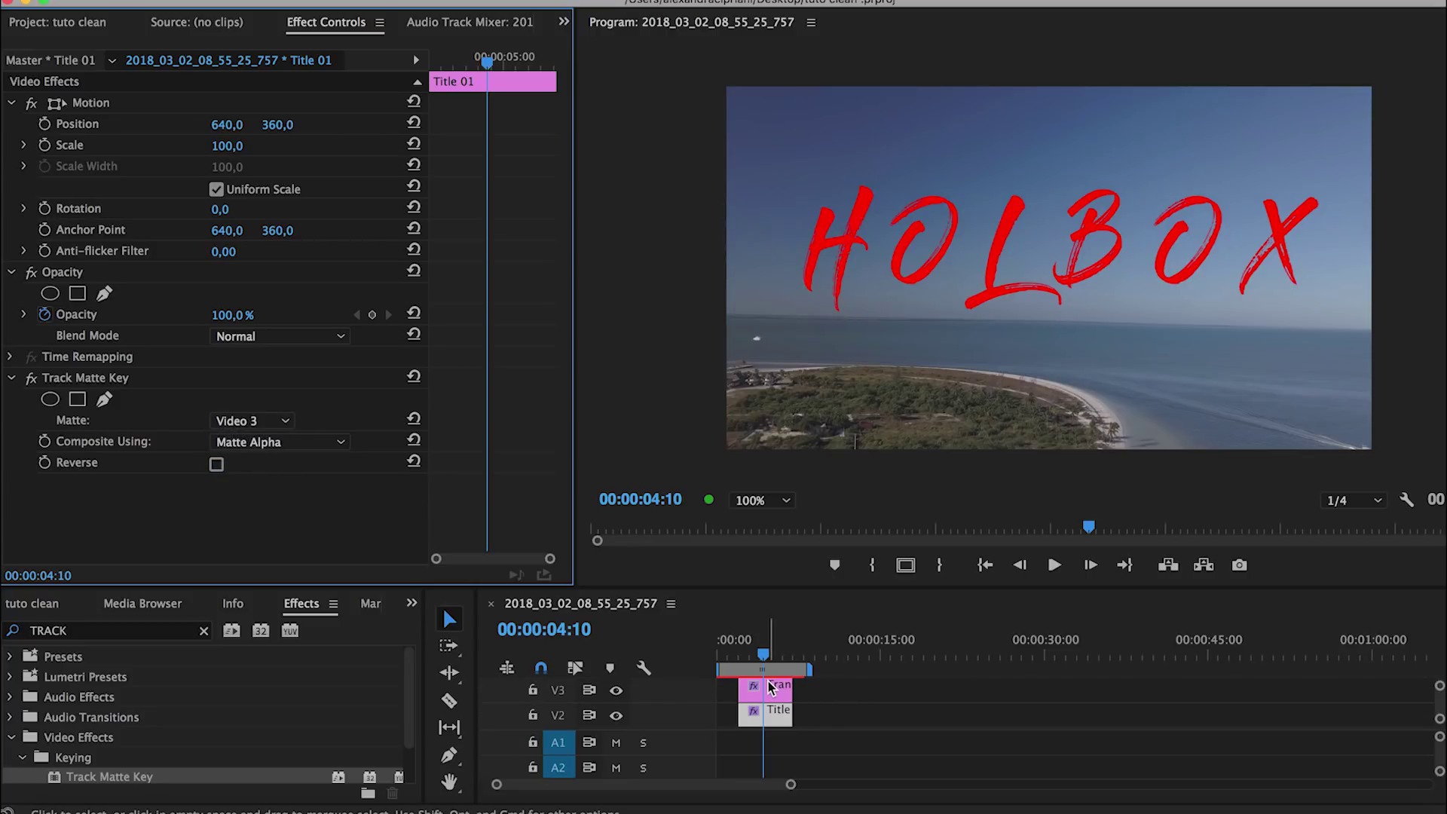
{"action": "scroll", "coordinate": [771, 687], "scroll_direction": "up", "scroll_amount": 1}
{"action": "left_click", "coordinate": [740, 648]}
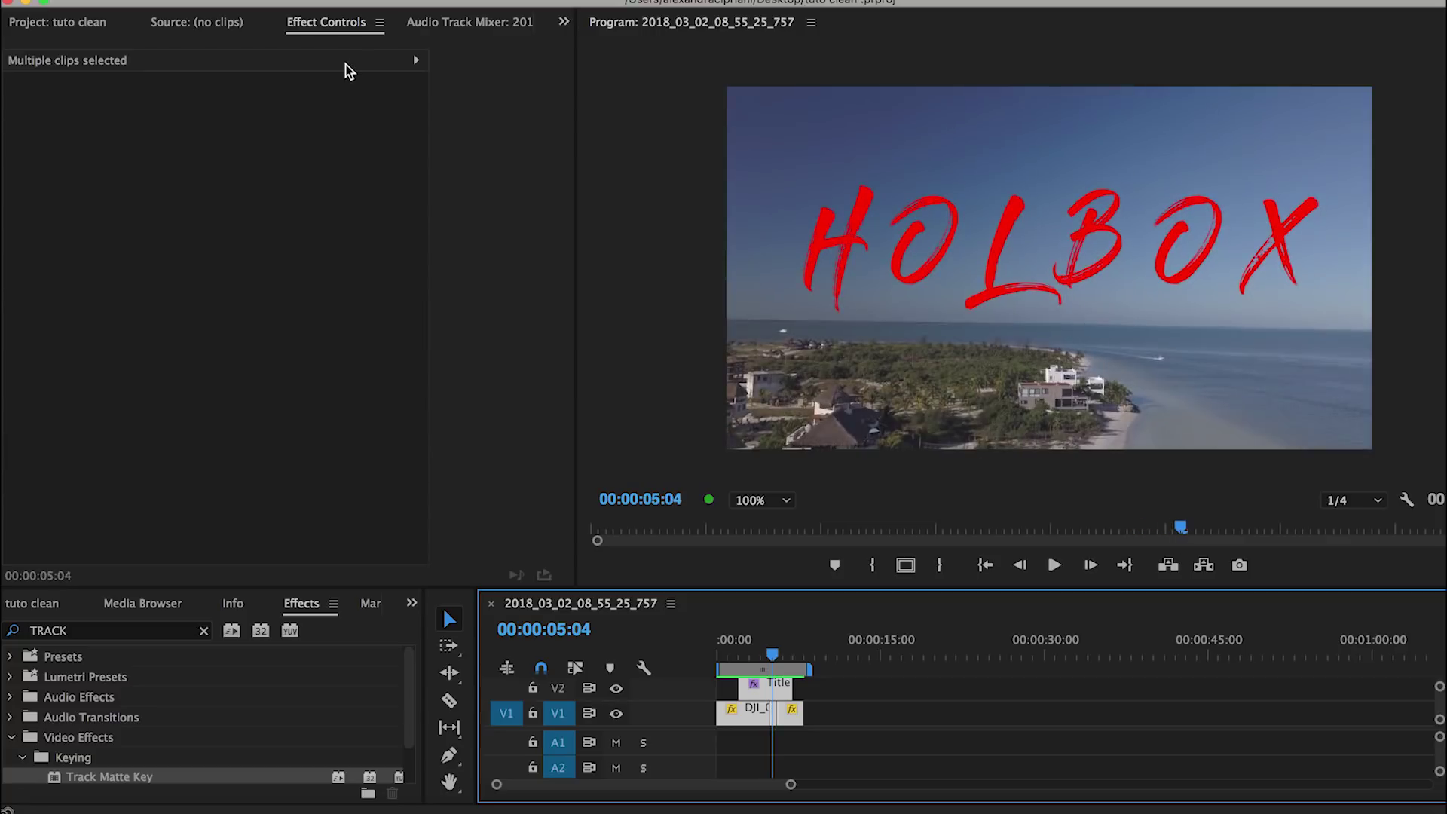
Open the Title 01 clip for editing and change the HOLBOX text's fill color to white, FFFFFF
{"action": "double_click", "coordinate": [768, 685]}
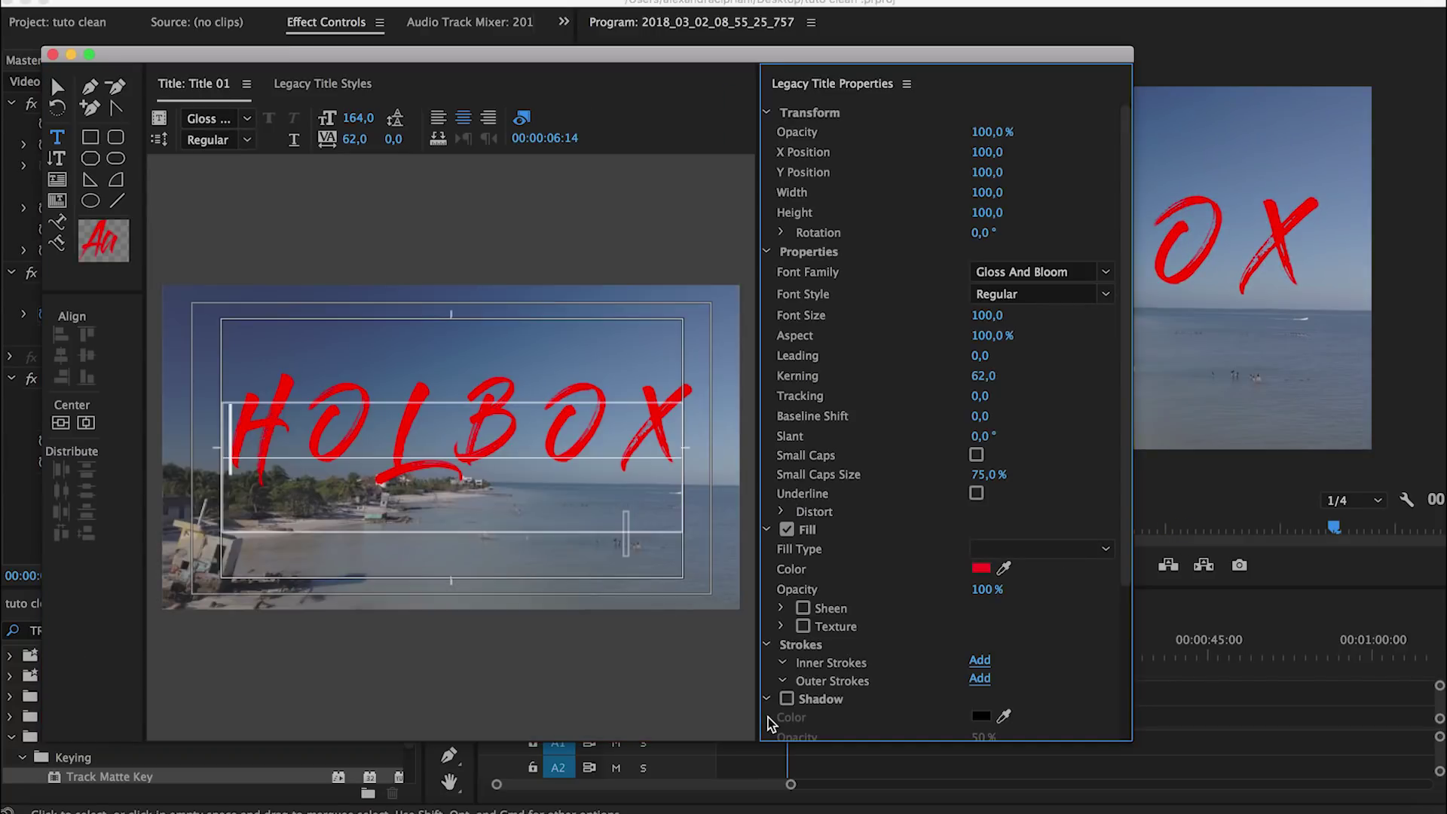
{"action": "left_click", "coordinate": [982, 569]}
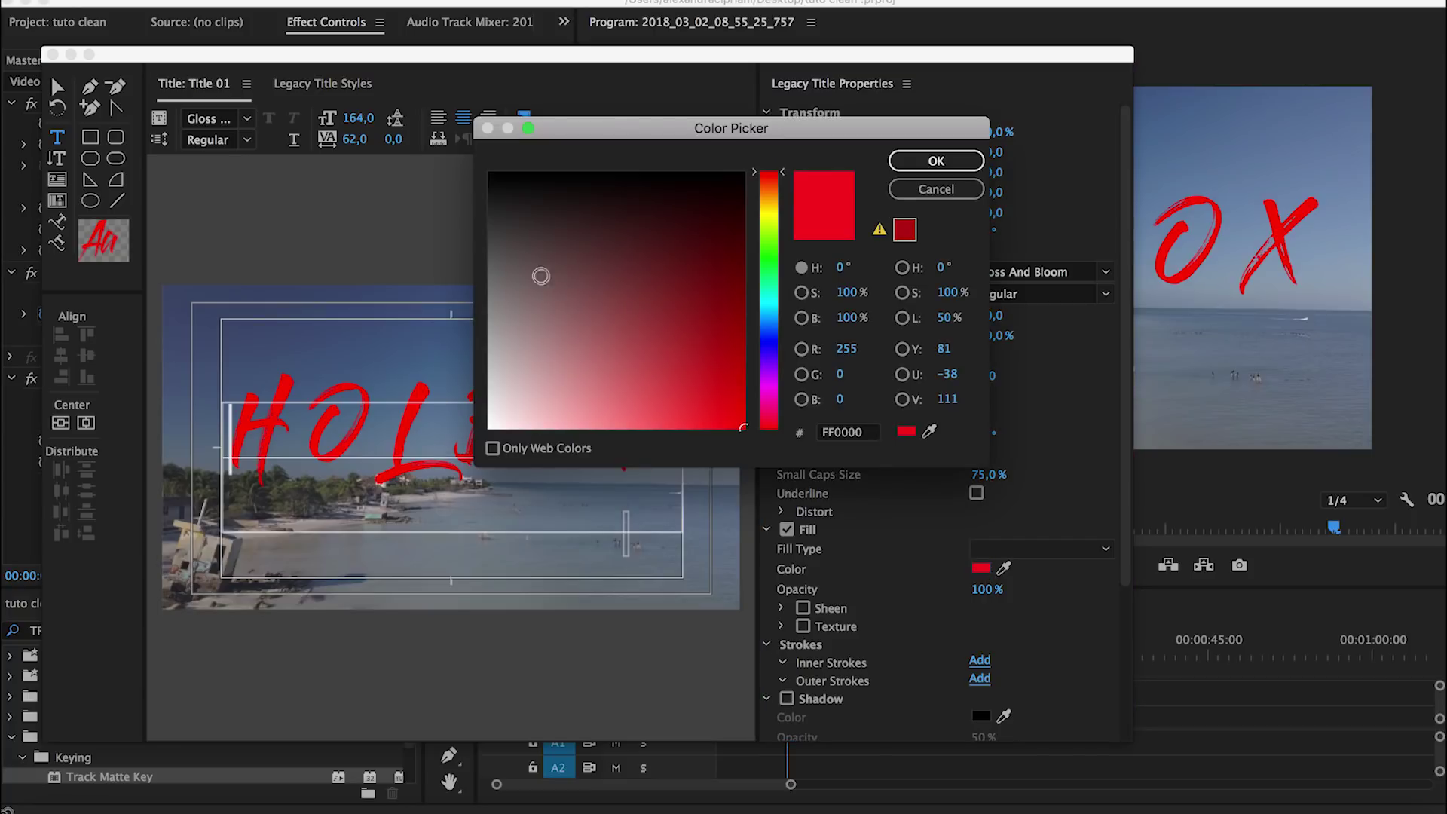
{"action": "left_click", "coordinate": [506, 321]}
{"action": "left_click_drag", "start_coordinate": [502, 354], "coordinate": [486, 440]}
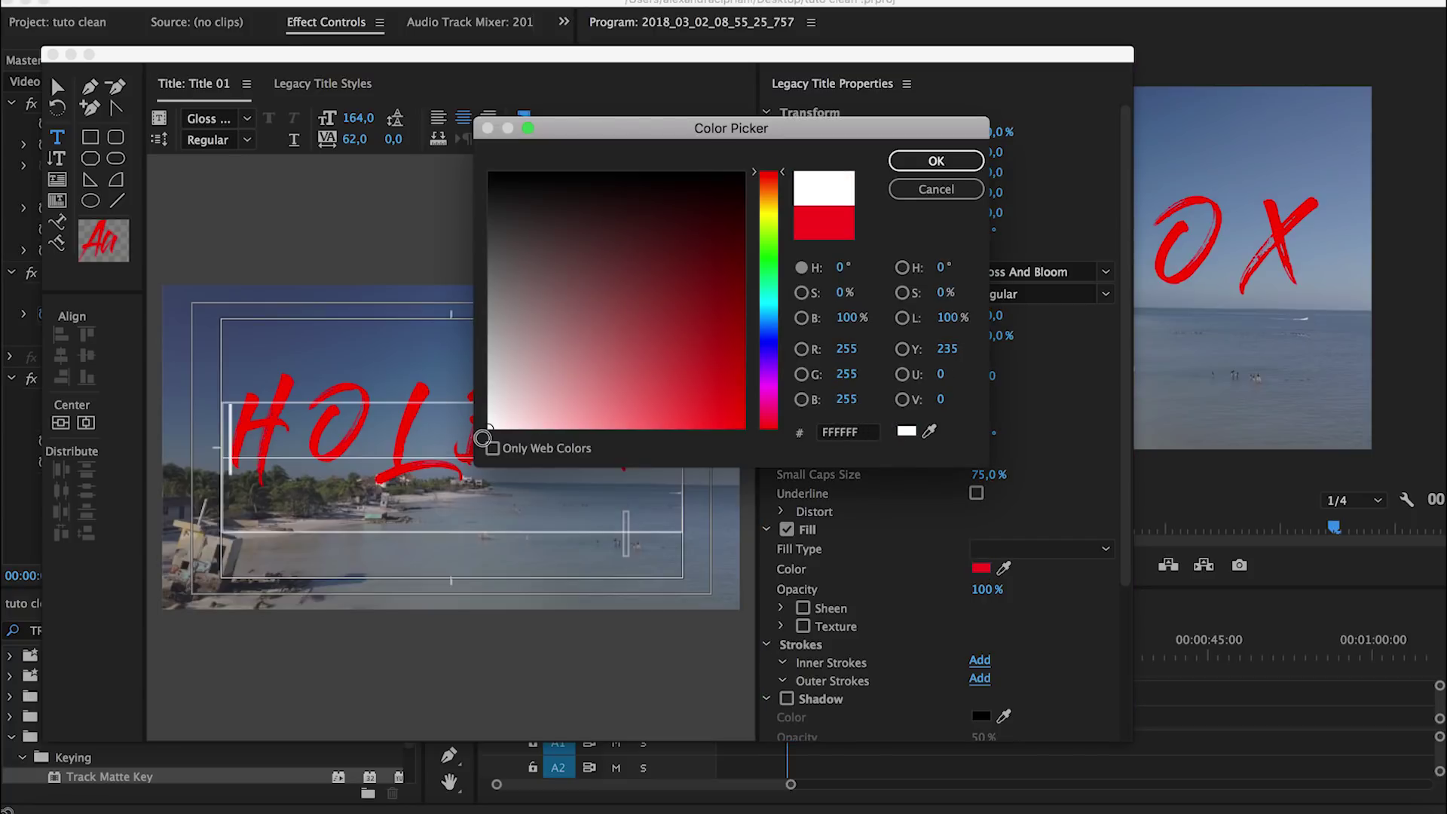
{"action": "left_click", "coordinate": [953, 161]}
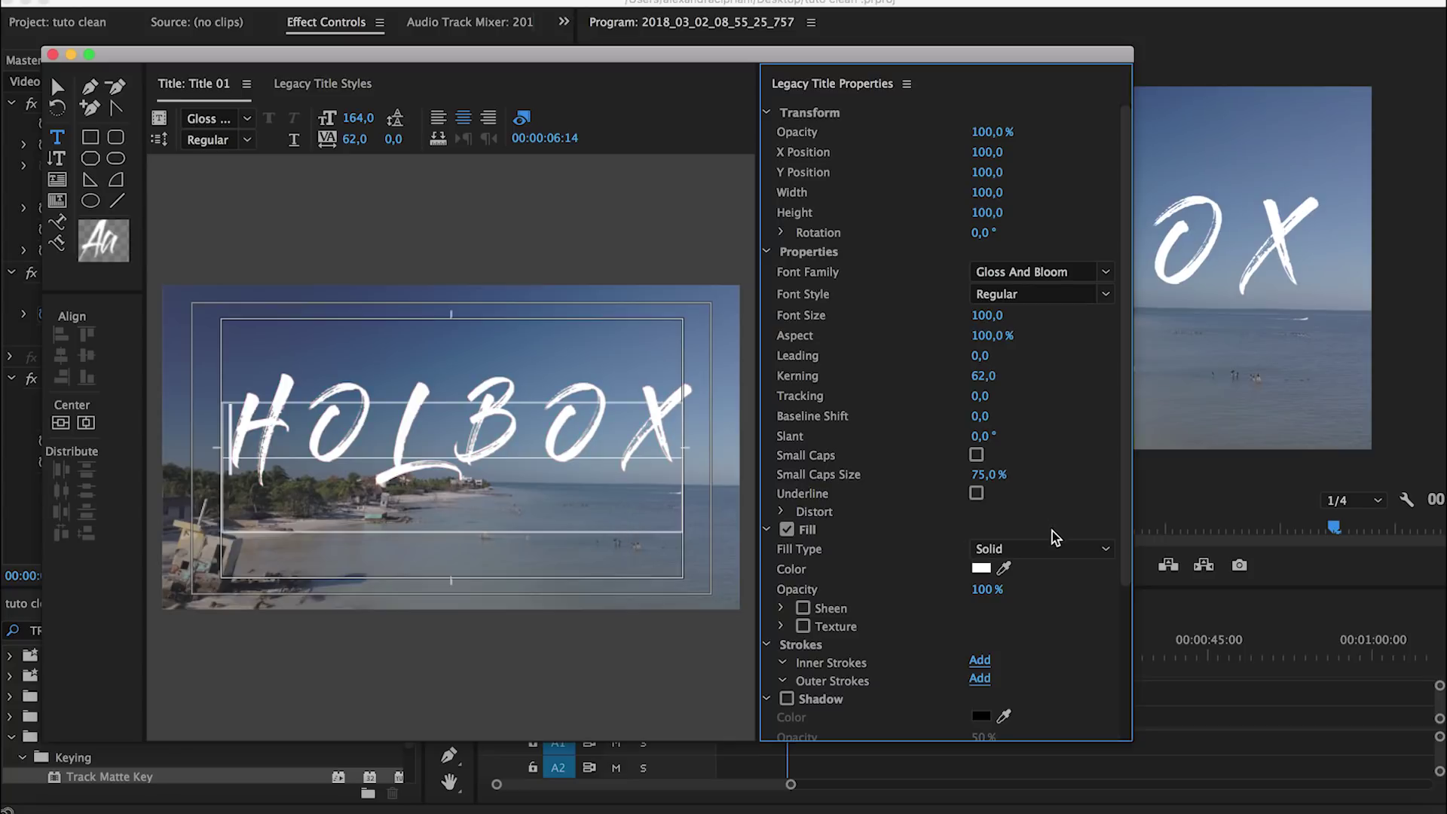
Add a black Edge outer stroke to the HOLBOX text and set its size to 2,0
{"action": "scroll", "coordinate": [979, 602], "scroll_direction": "down", "scroll_amount": 3}
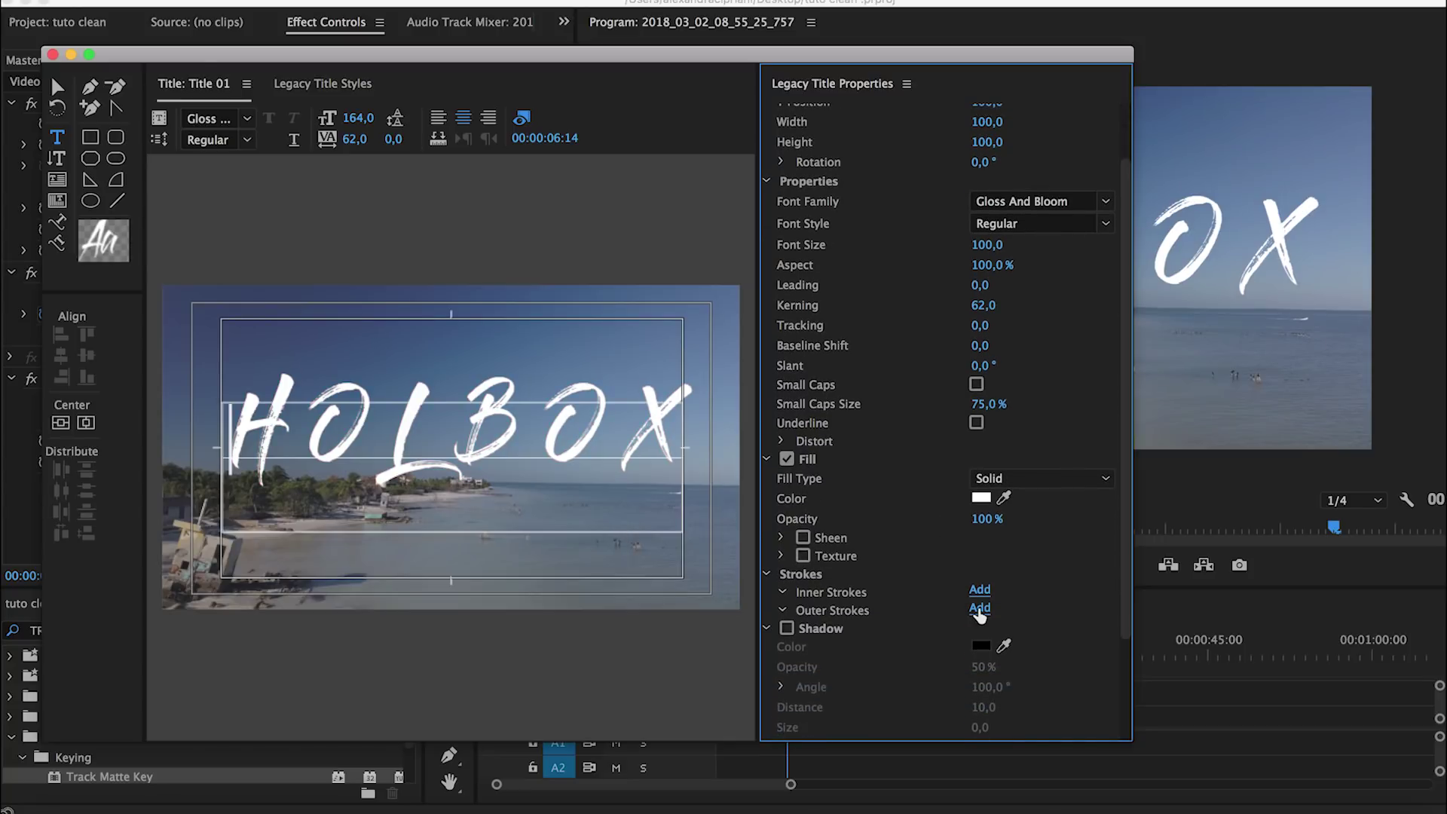
{"action": "left_click", "coordinate": [979, 609]}
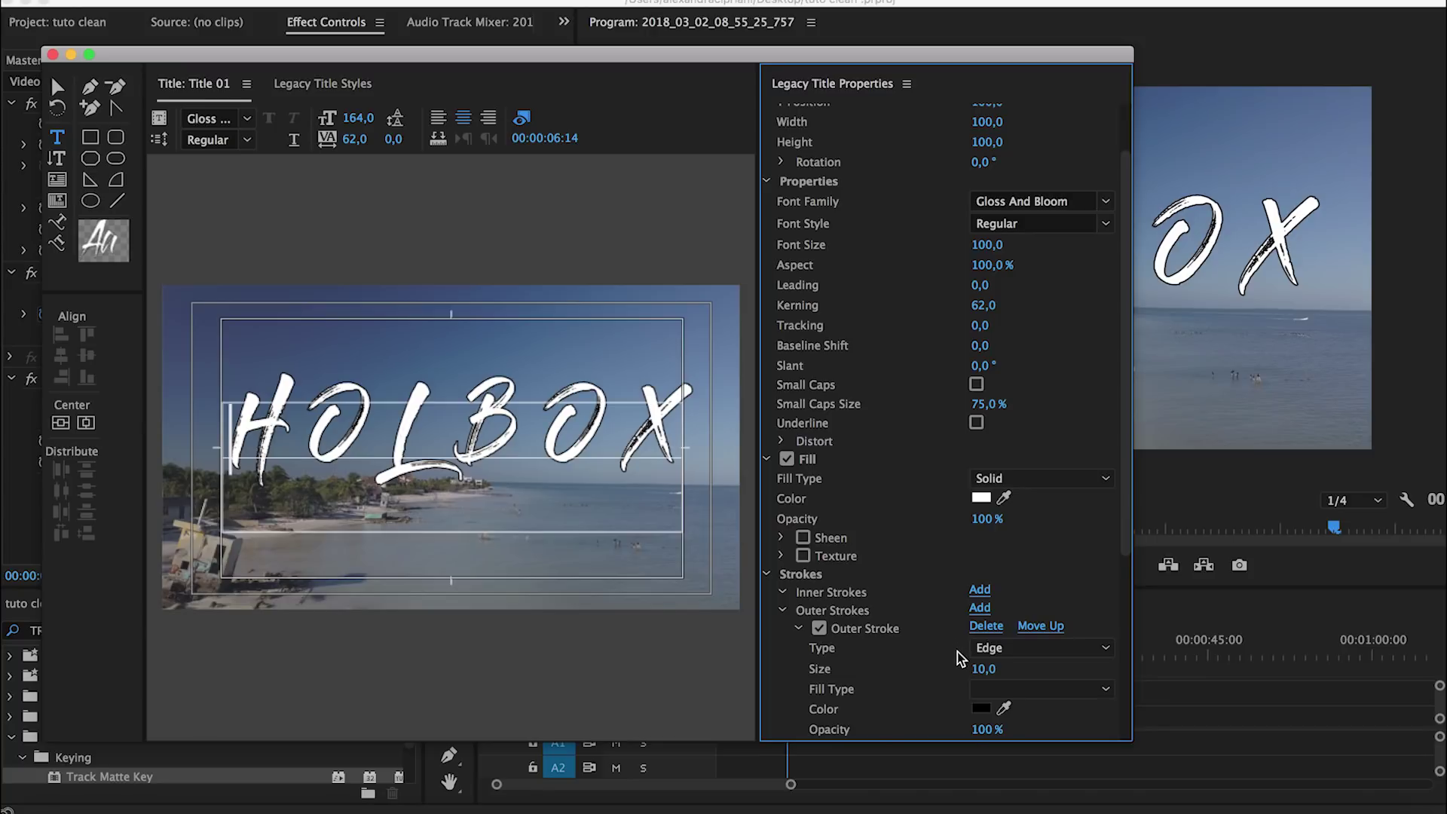
{"action": "scroll", "coordinate": [959, 658], "scroll_direction": "down", "scroll_amount": 2}
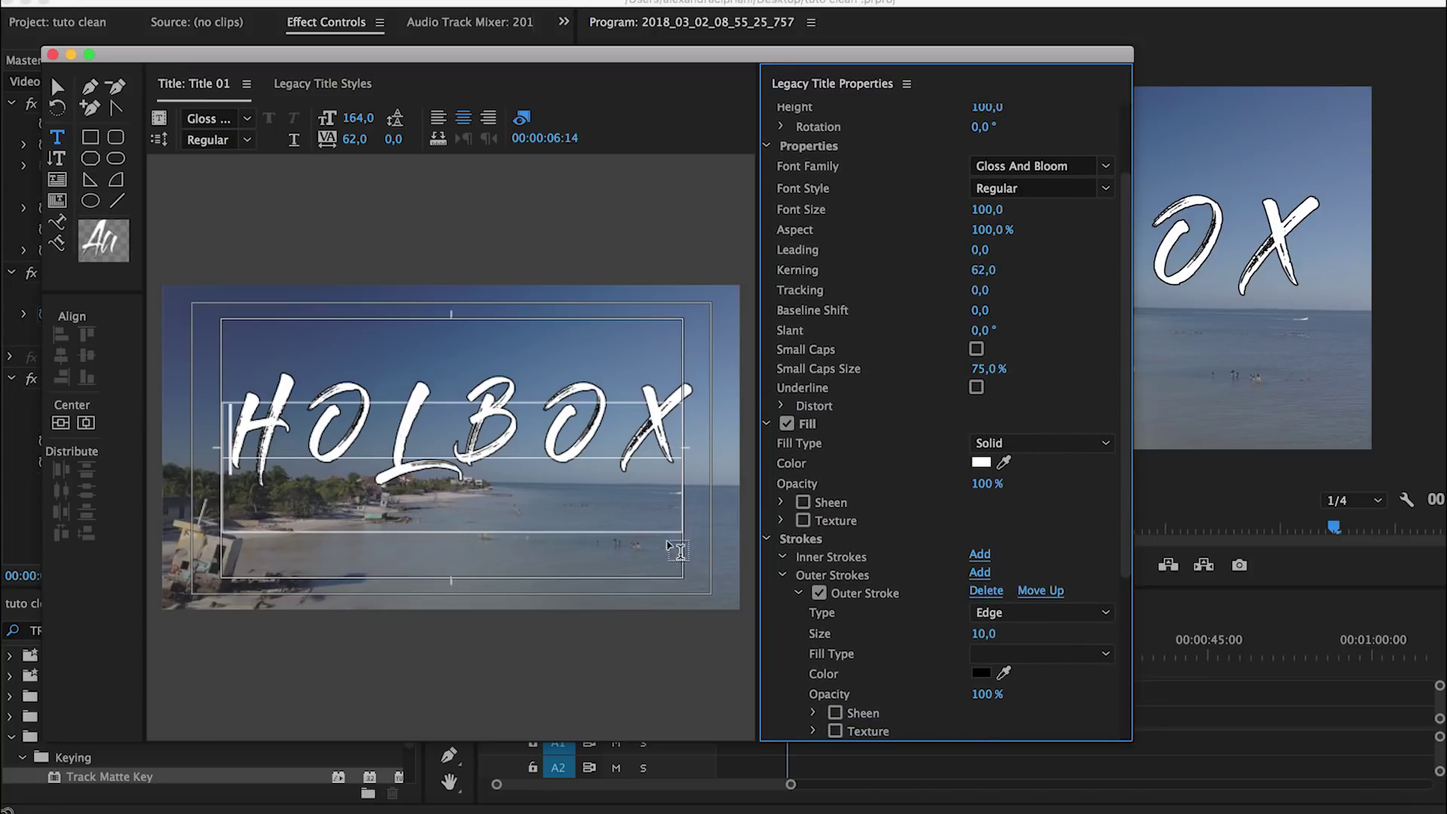
{"action": "left_click_drag", "start_coordinate": [983, 634], "coordinate": [983, 634]}
{"action": "left_click_drag", "start_coordinate": [979, 634], "coordinate": [976, 634]}
Enable a shadow on the HOLBOX text and set its distance to 16,0
{"action": "scroll", "coordinate": [976, 634], "scroll_direction": "down", "scroll_amount": 4}
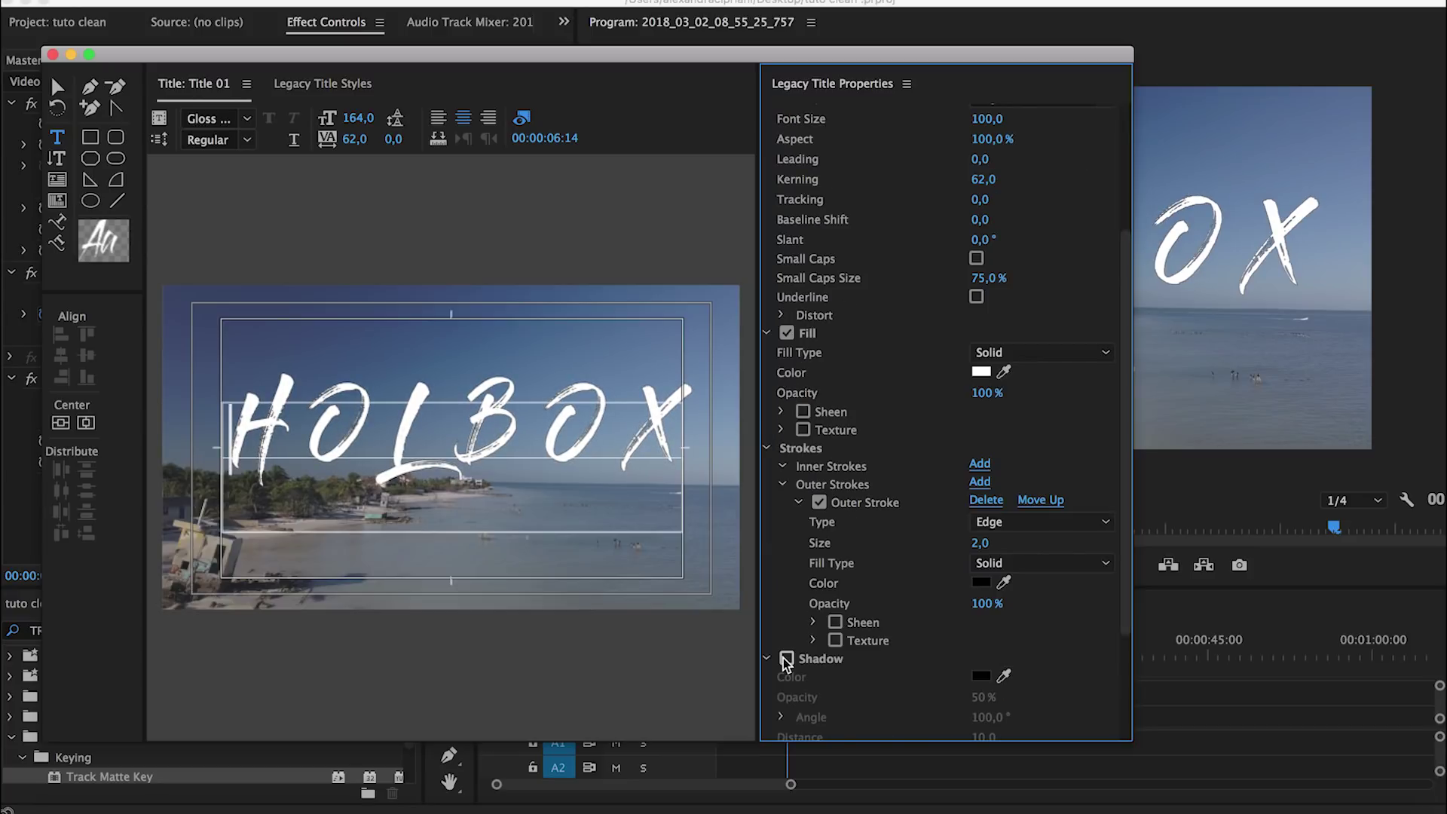
{"action": "left_click", "coordinate": [786, 658]}
{"action": "scroll", "coordinate": [972, 678], "scroll_direction": "down", "scroll_amount": 3}
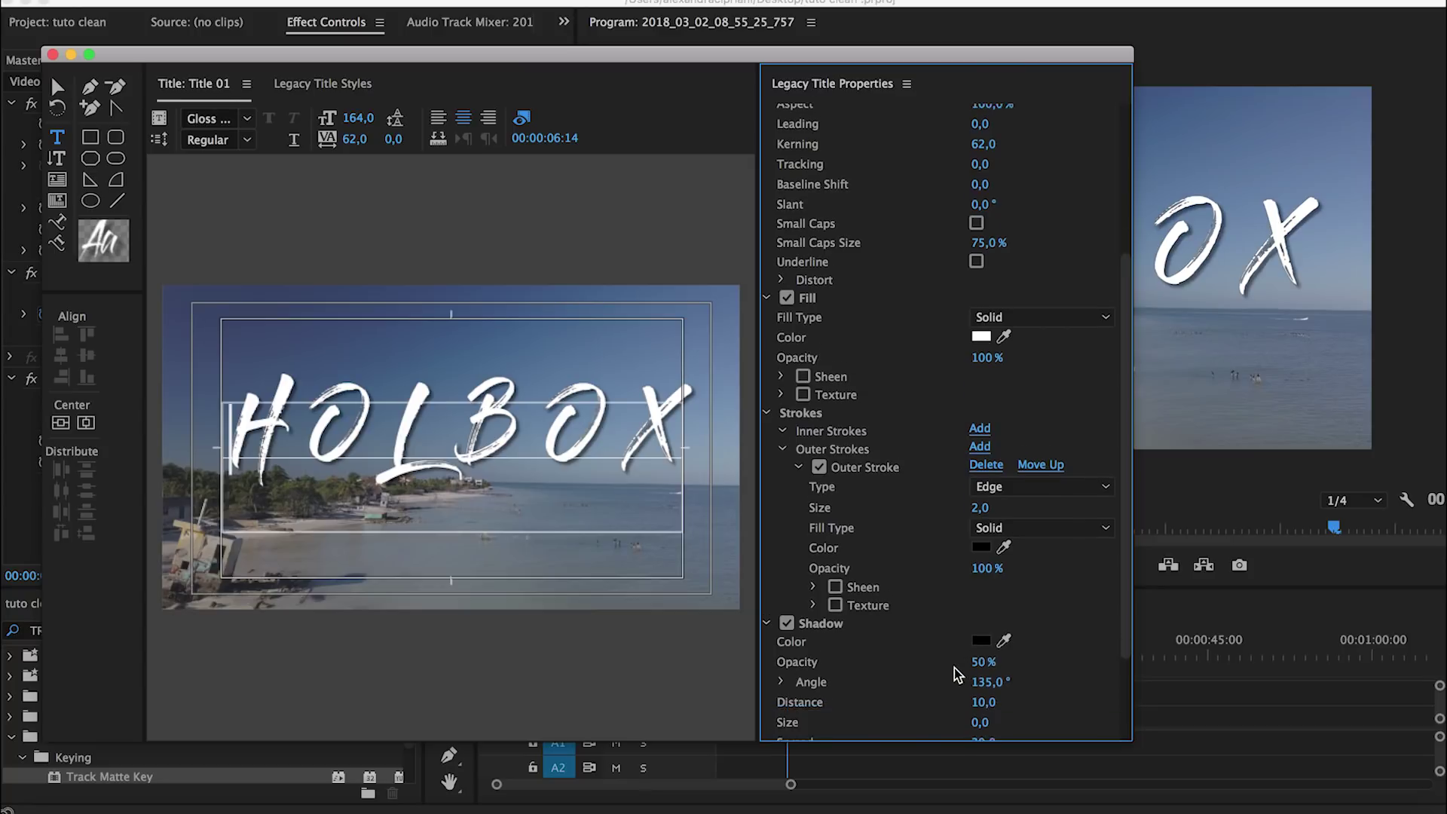
{"action": "left_click_drag", "start_coordinate": [981, 656], "coordinate": [987, 656]}
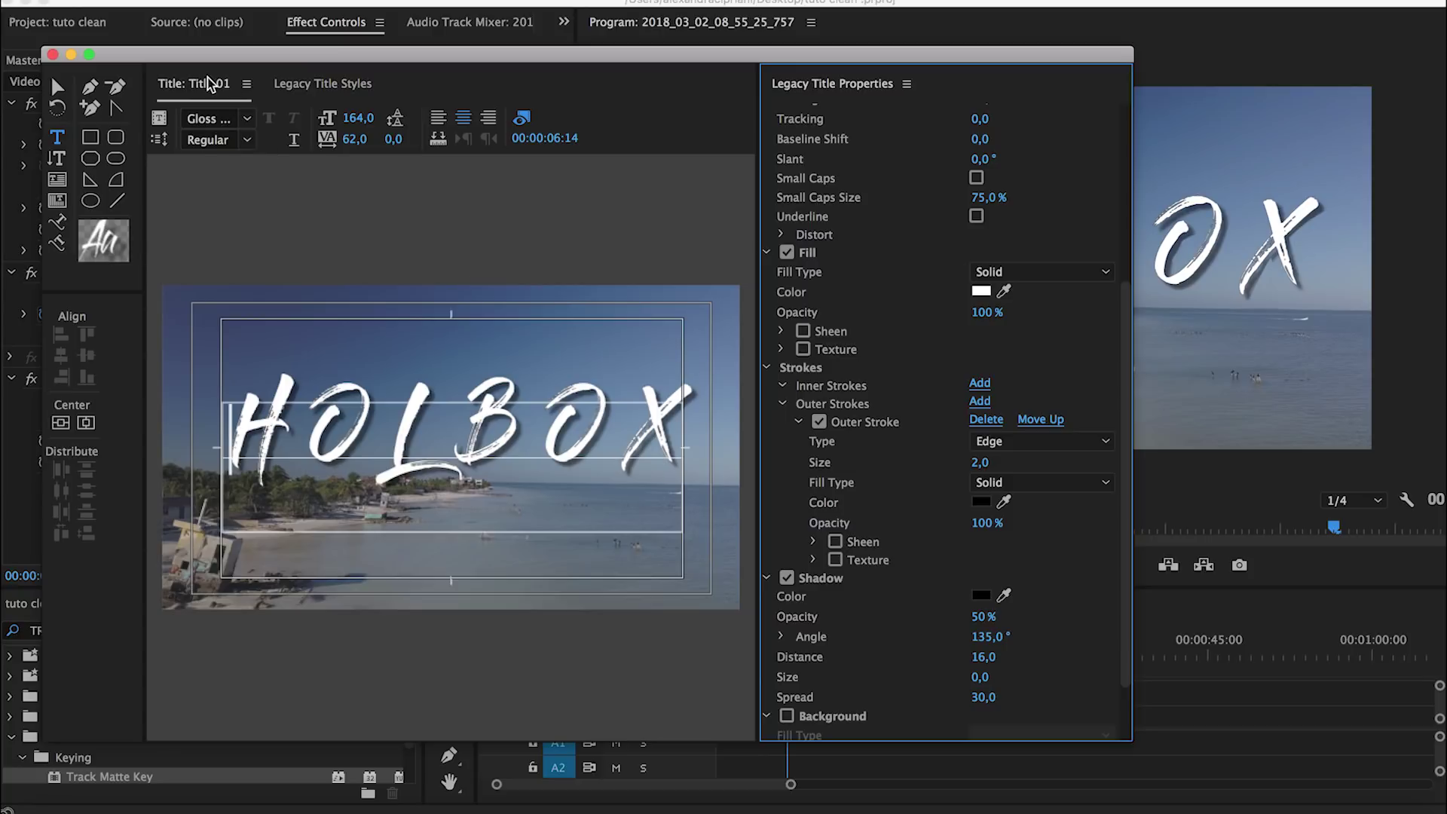
Reduce the HOLBOX text's overall opacity to 95,0 % and close the title editor
{"action": "scroll", "coordinate": [908, 222], "scroll_direction": "up", "scroll_amount": 5}
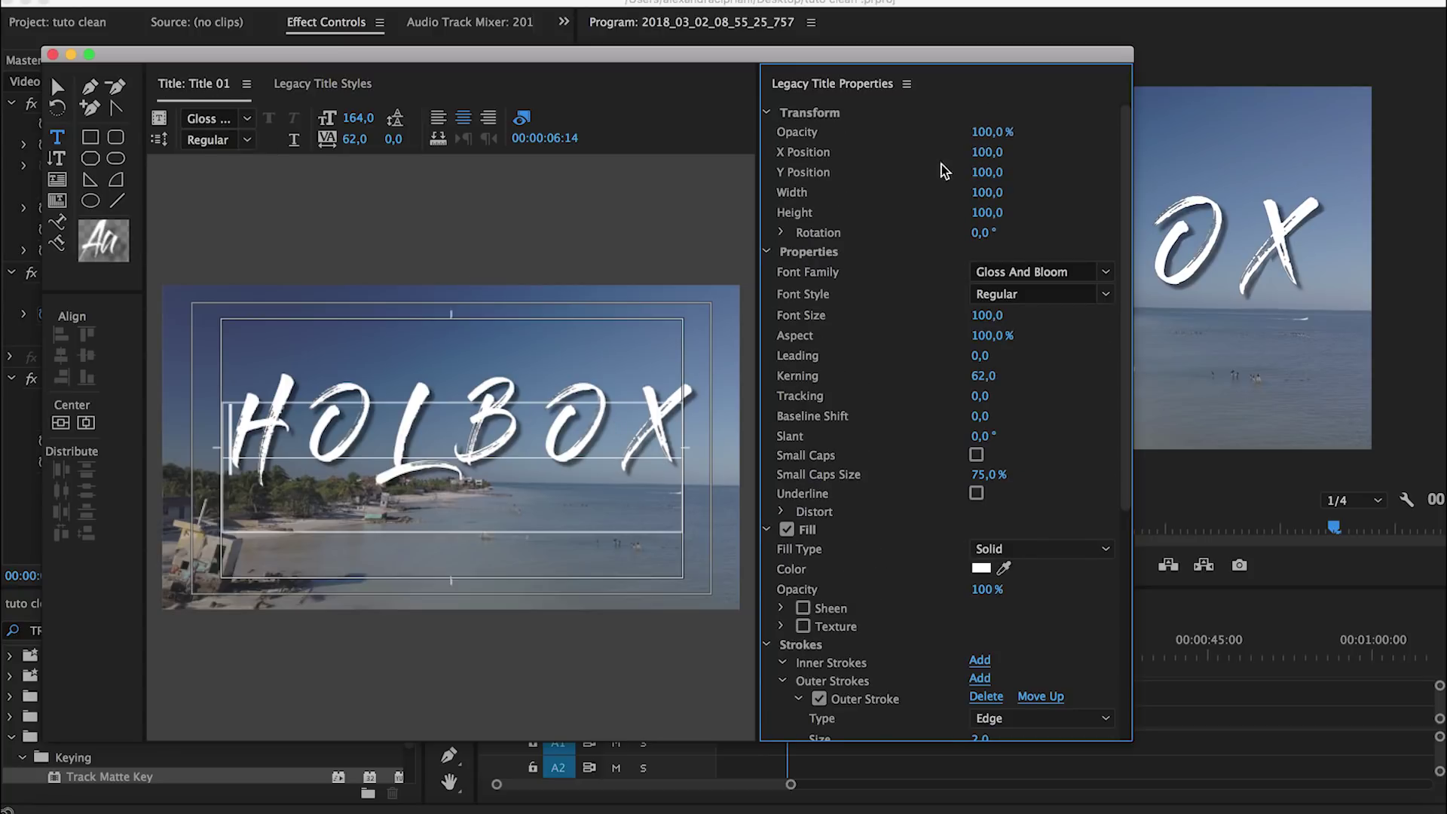
{"action": "left_click_drag", "start_coordinate": [989, 131], "coordinate": [982, 132]}
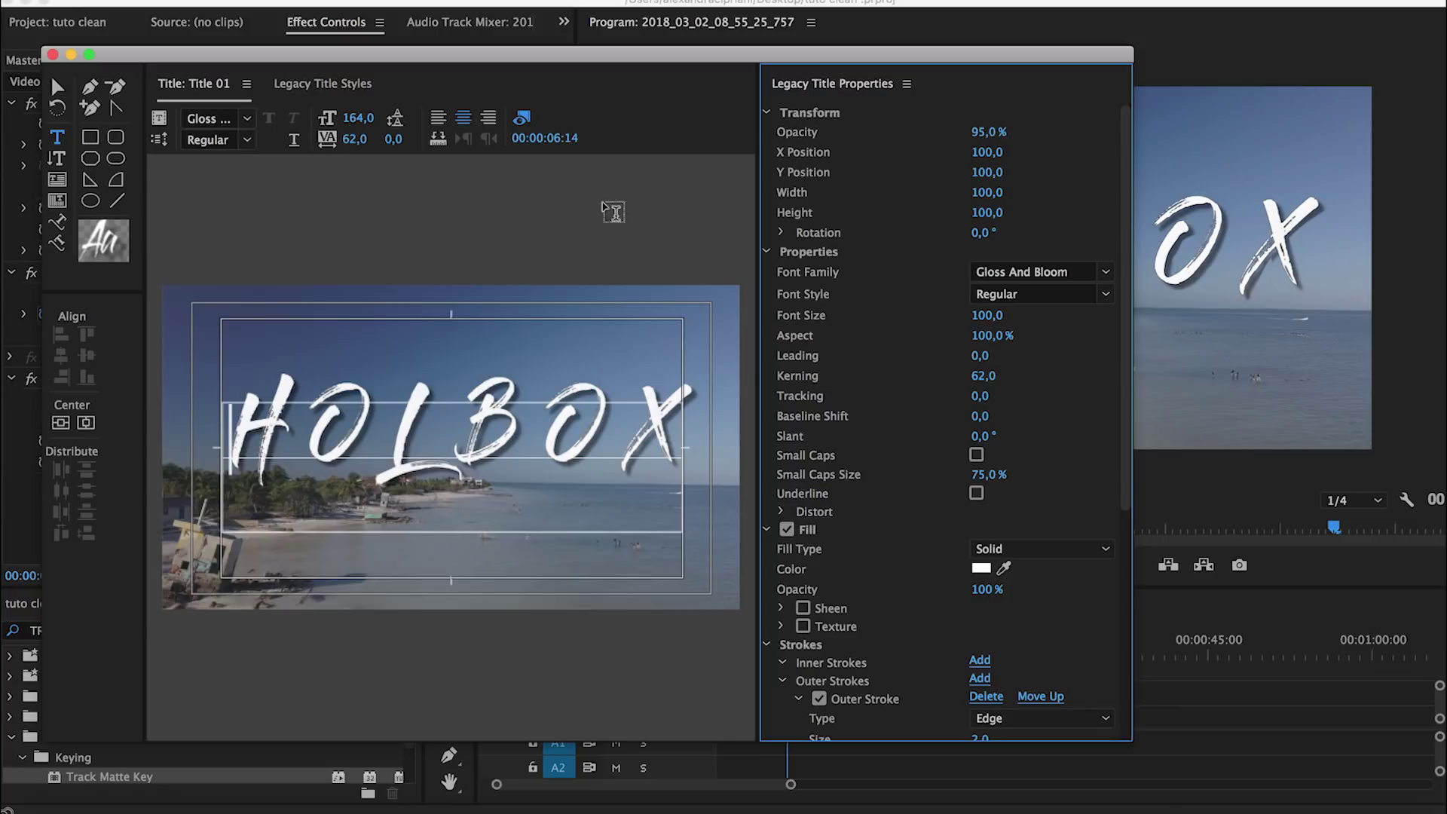
{"action": "left_click", "coordinate": [52, 55]}
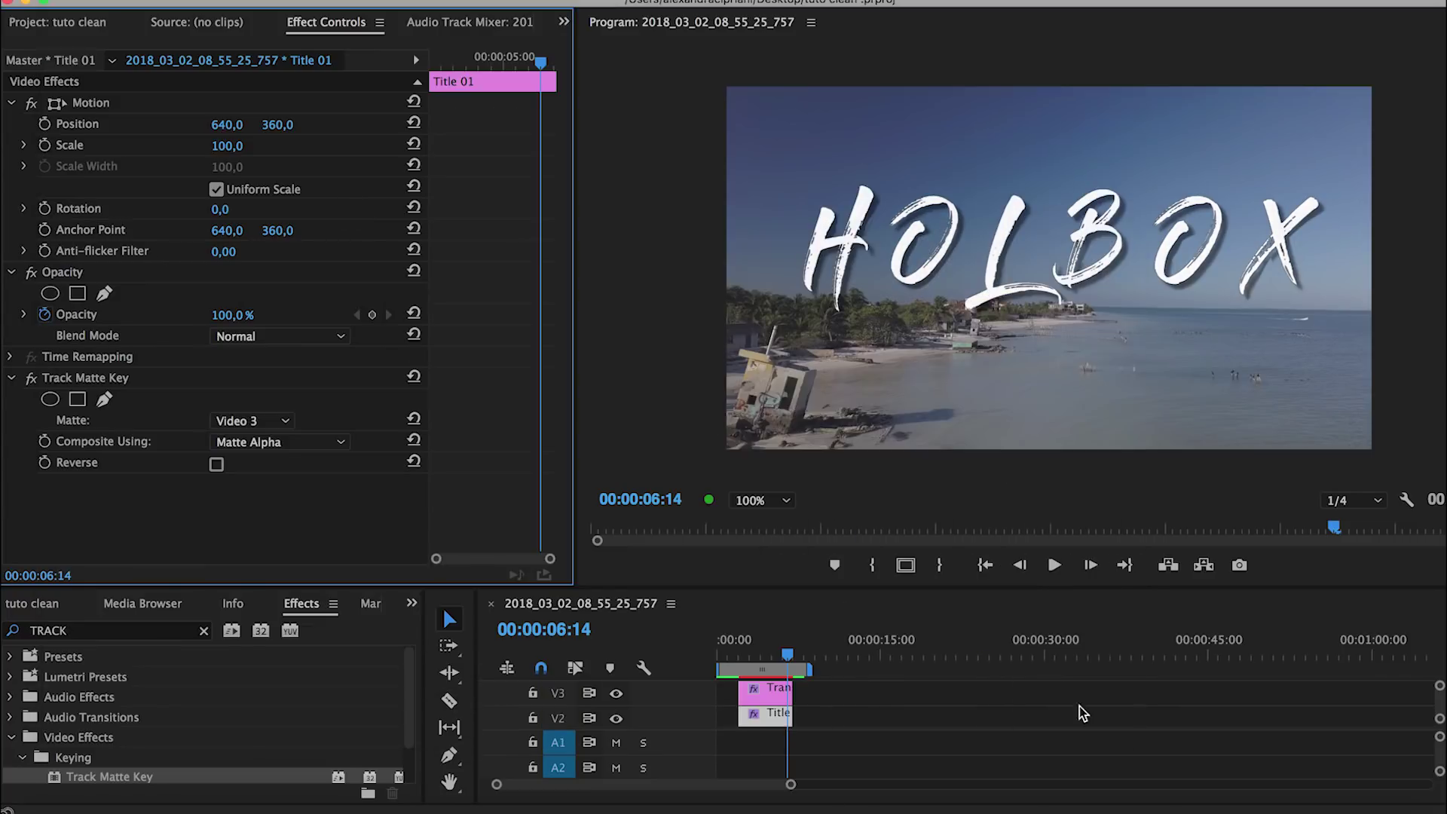
Play back the sequence from before the title to review the white handwritten HOLBOX reveal and its tracks
{"action": "left_click", "coordinate": [728, 646]}
{"action": "left_click_drag", "start_coordinate": [729, 647], "coordinate": [768, 662]}
{"action": "key", "text": "space"}
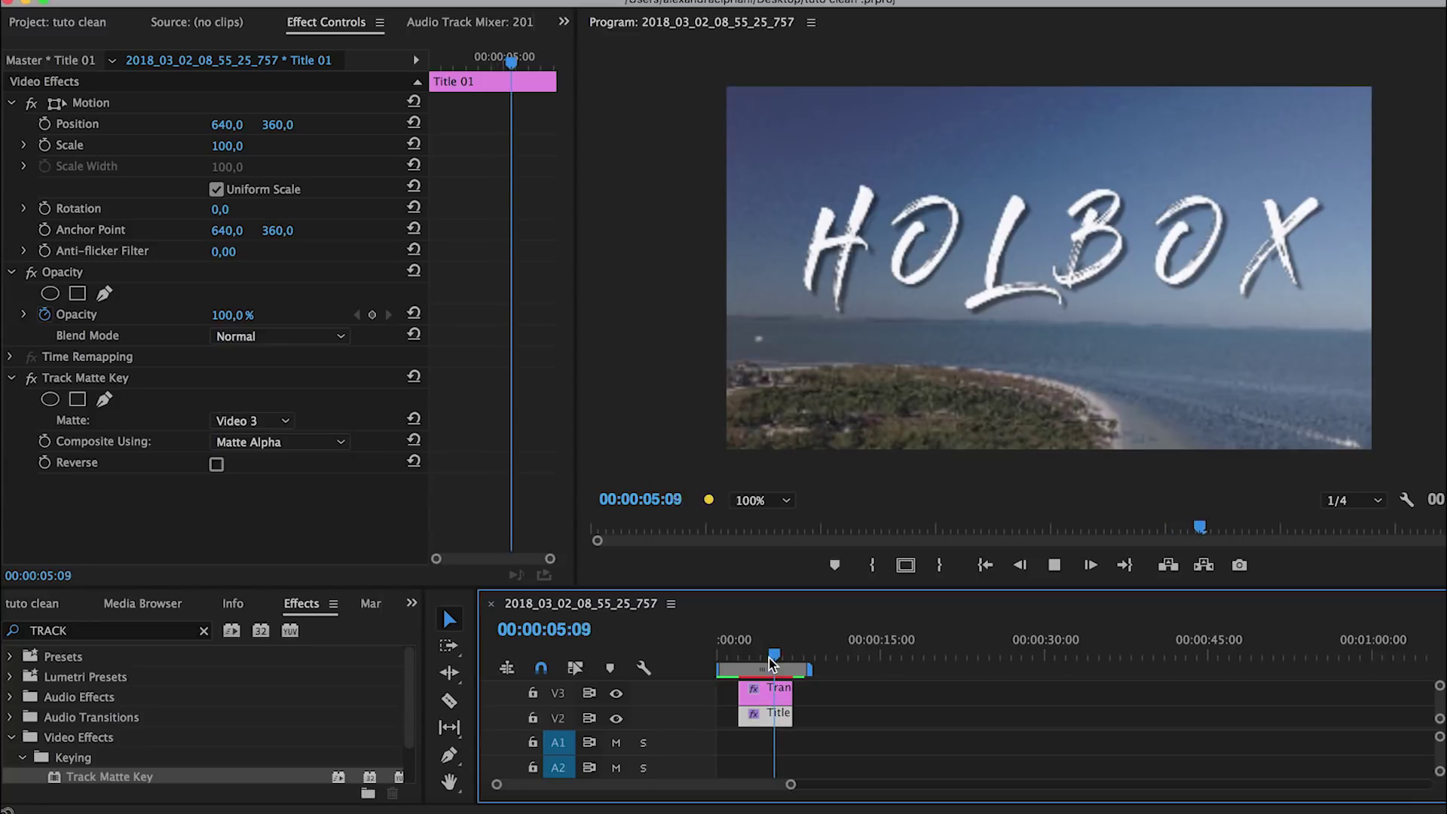
{"action": "key", "text": "space"}
{"action": "scroll", "coordinate": [851, 717], "scroll_direction": "down", "scroll_amount": 3}
{"action": "scroll", "coordinate": [851, 718], "scroll_direction": "up", "scroll_amount": 4}
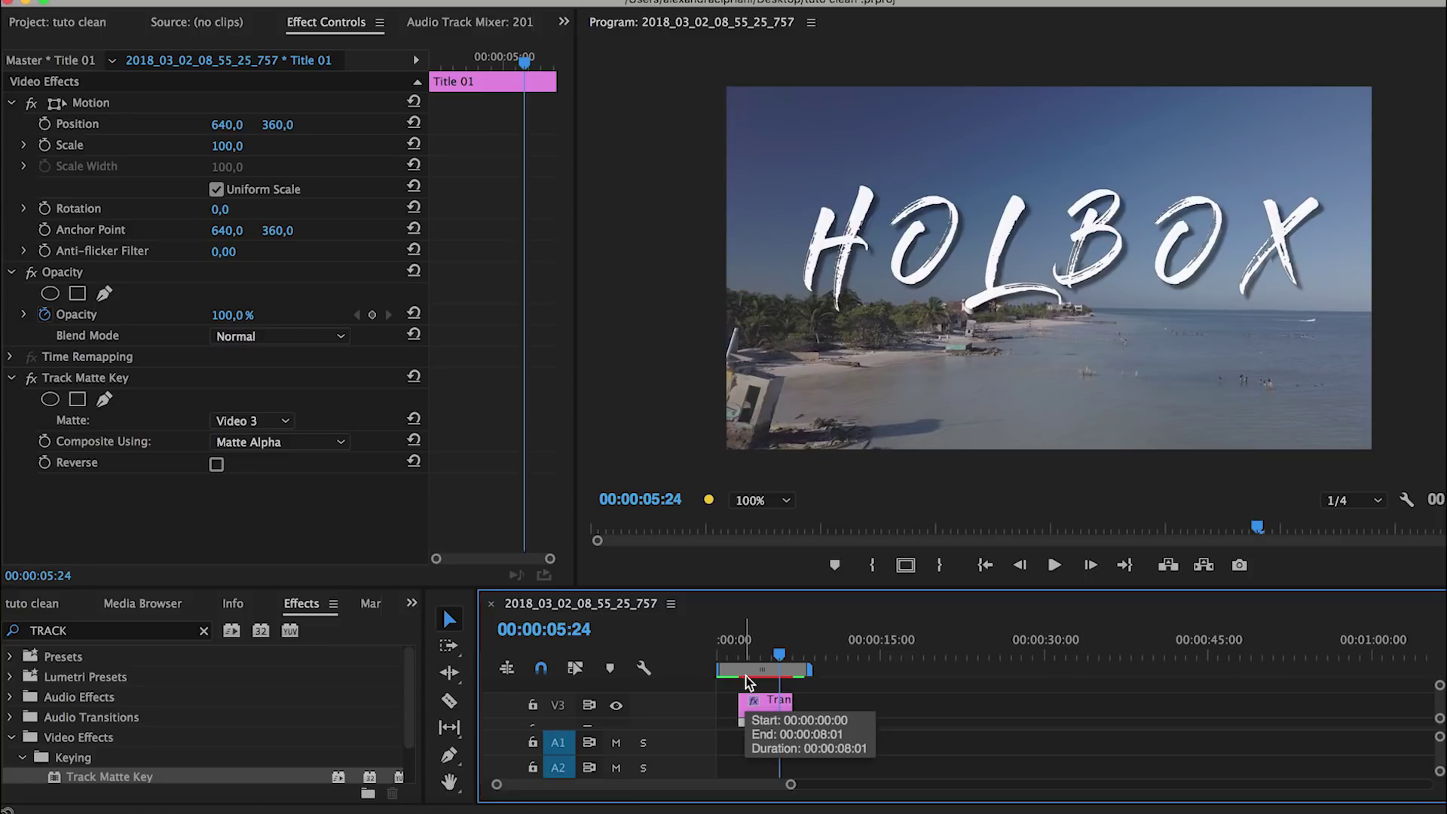
{"action": "scroll", "coordinate": [813, 691], "scroll_direction": "down", "scroll_amount": 2}
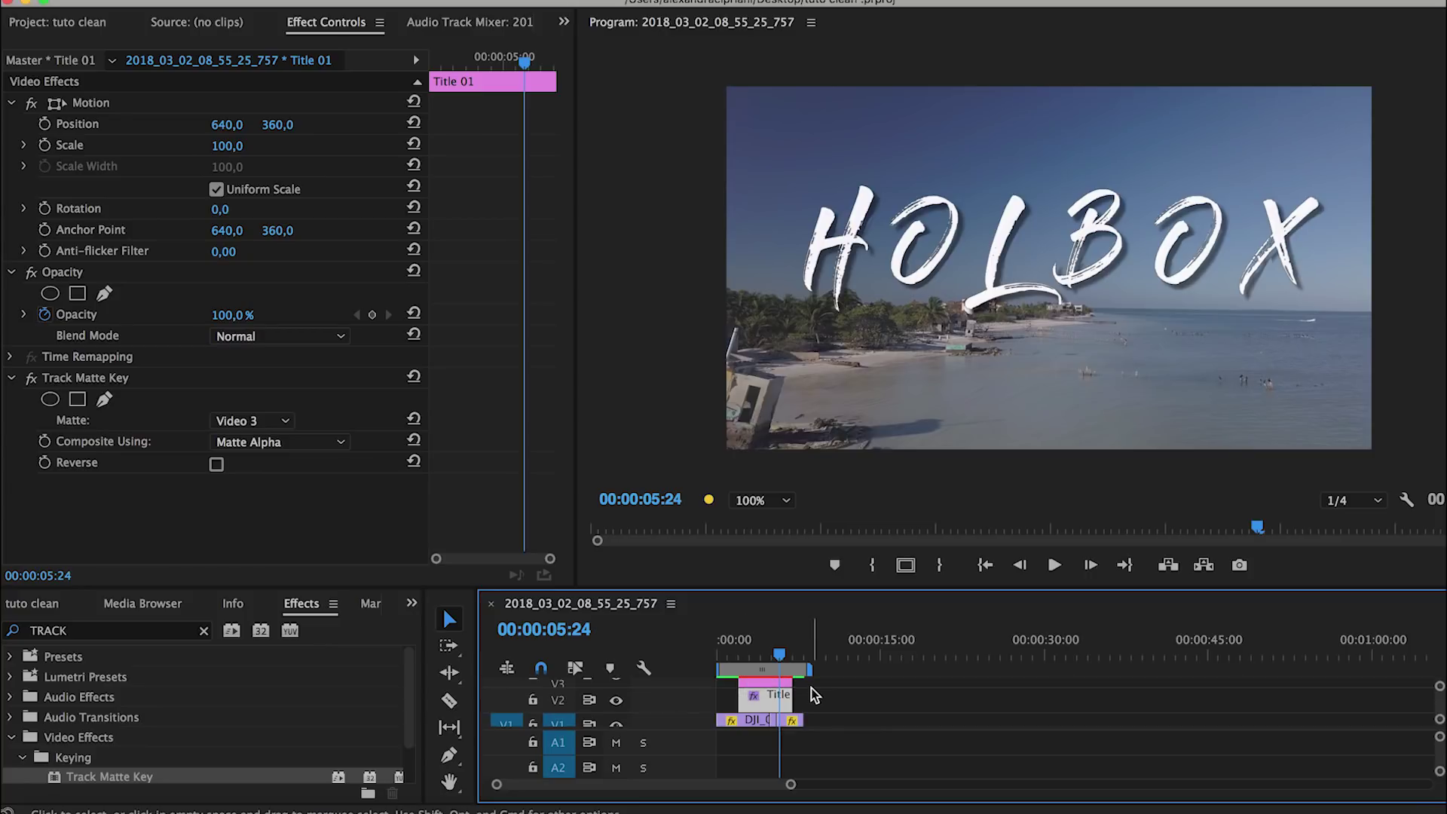